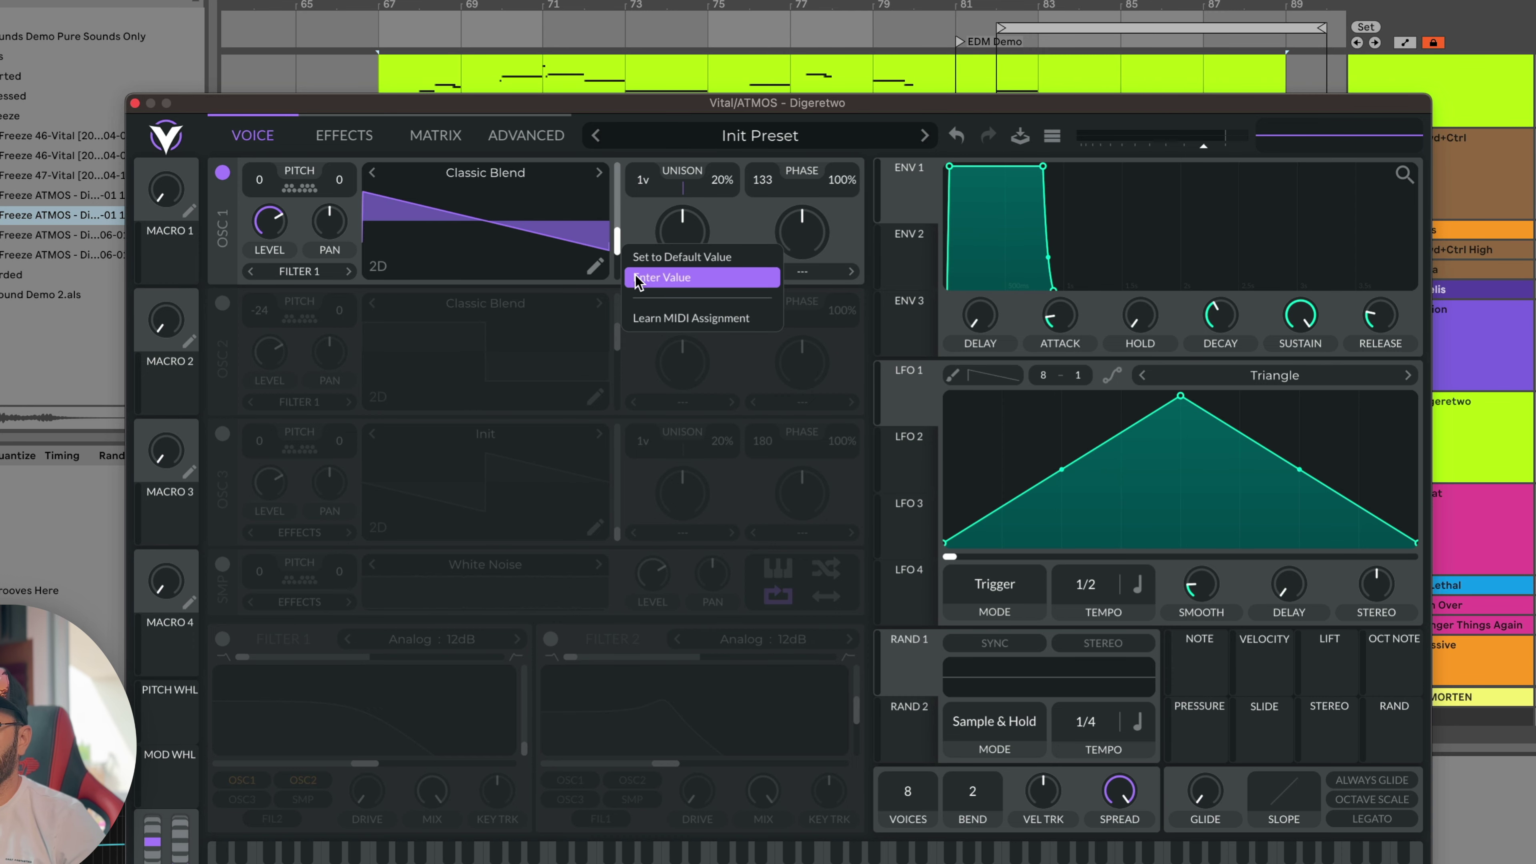
Enter 138 as oscillator 1's wavetable position and reset its transpose to default
{"action": "left_click", "coordinate": [637, 279]}
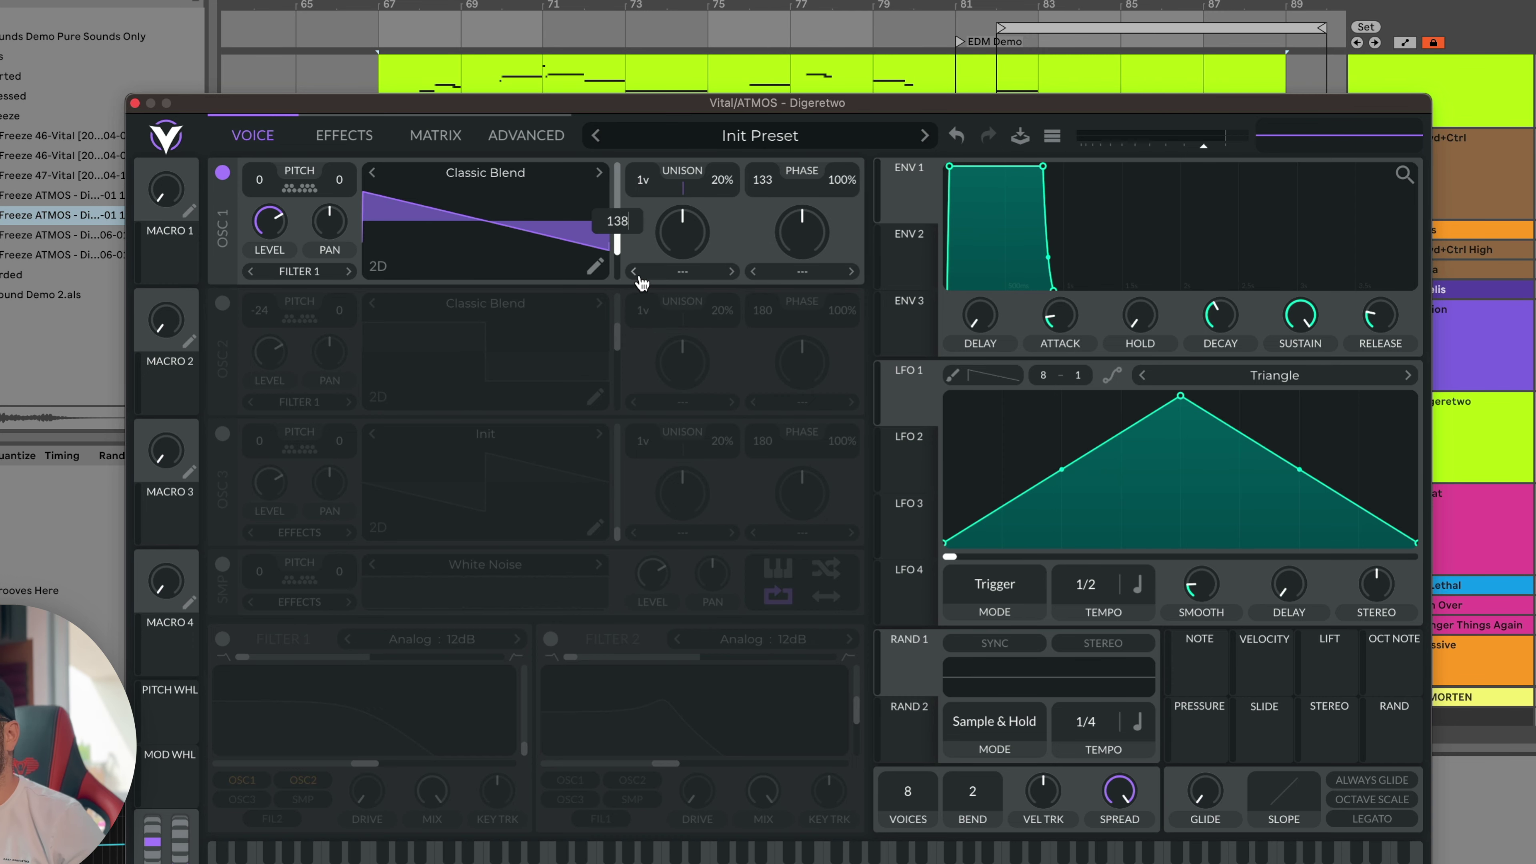
{"action": "key", "text": "Return"}
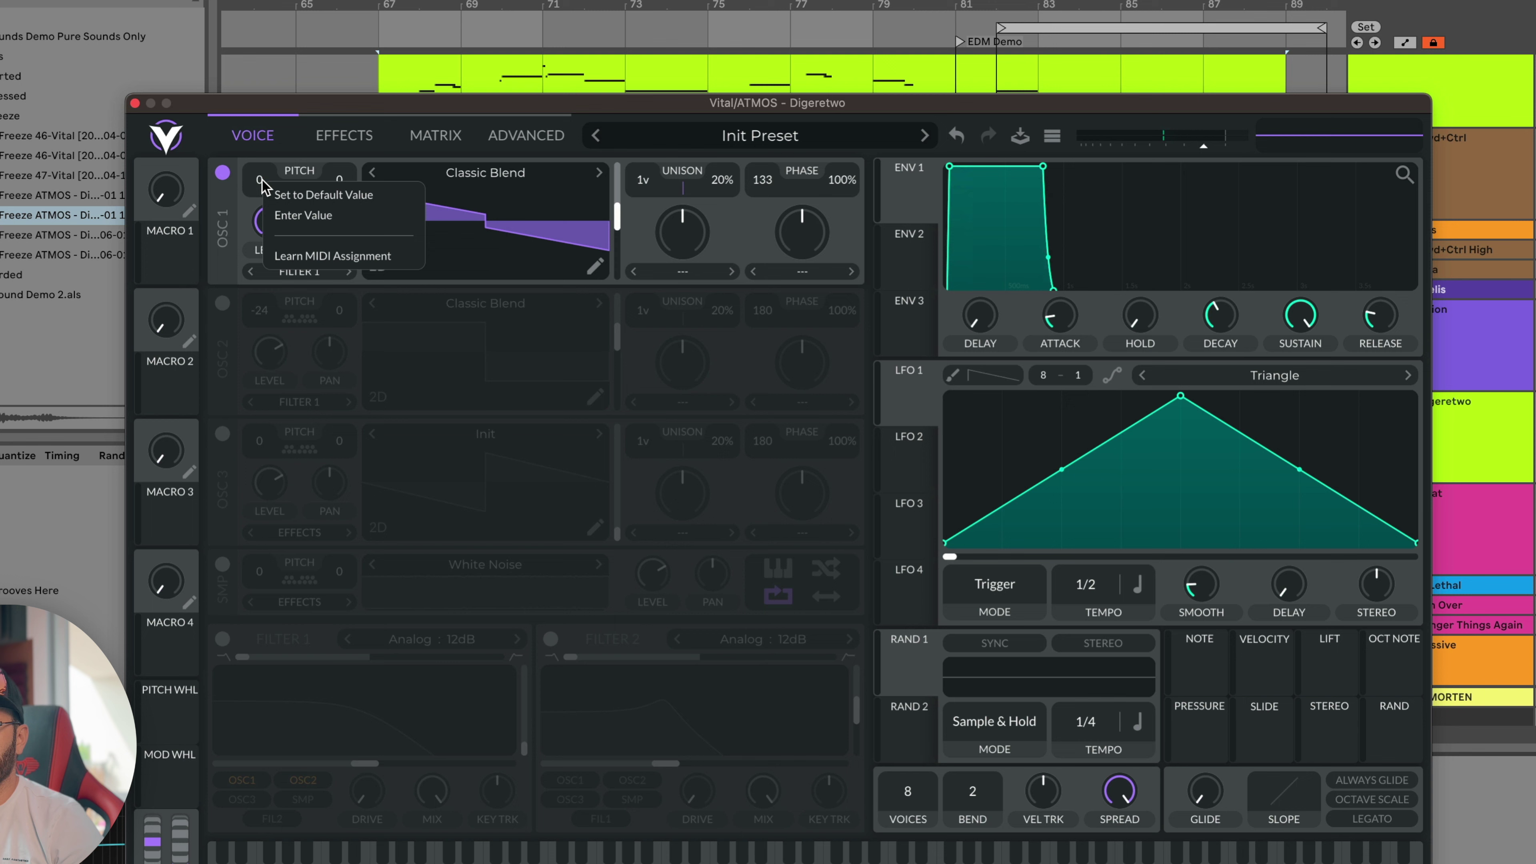
{"action": "left_click", "coordinate": [266, 194]}
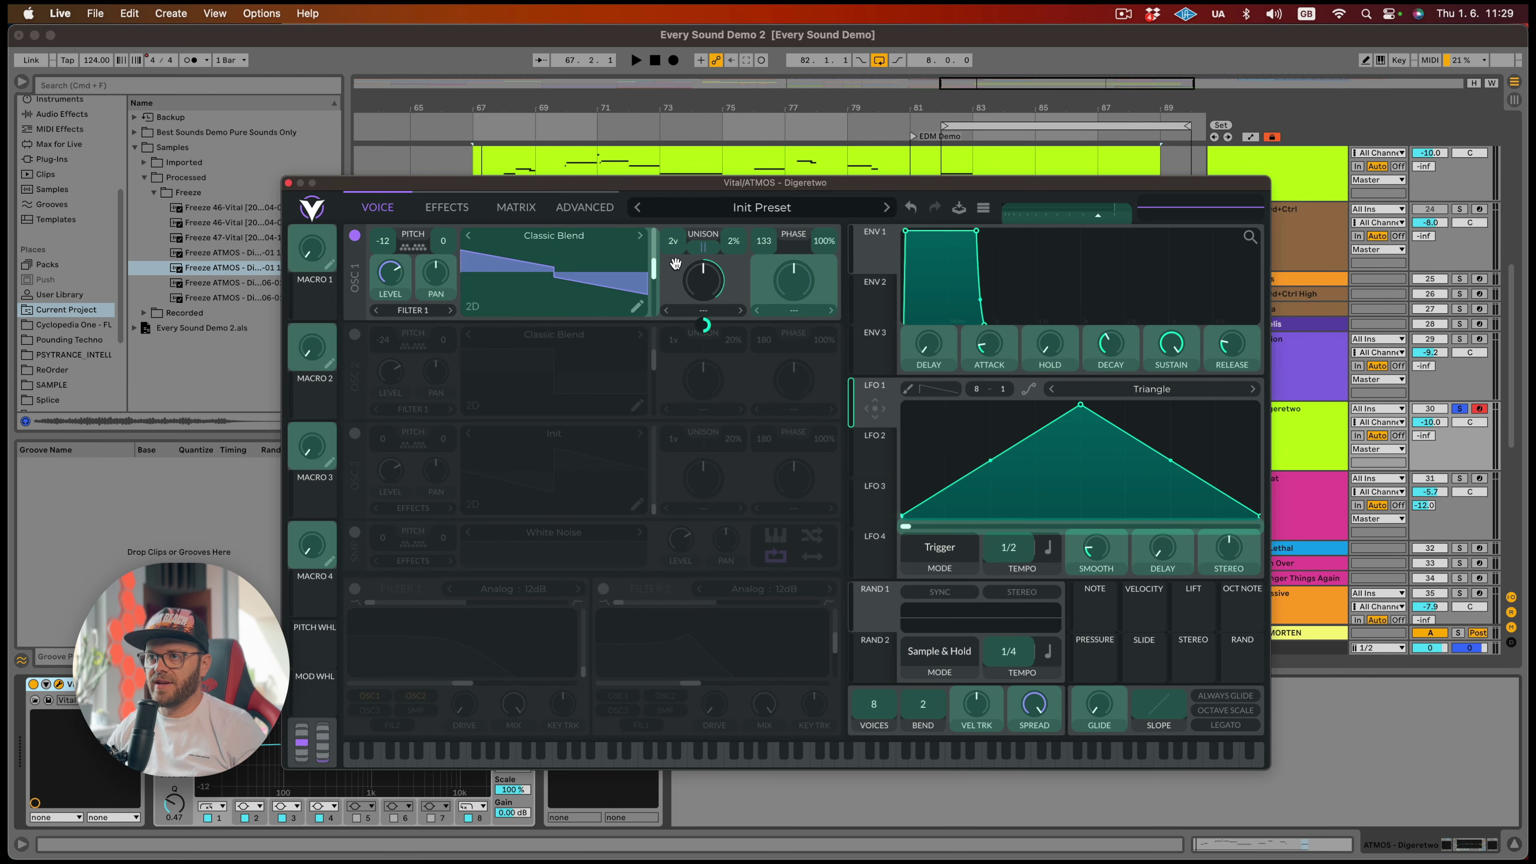
Set oscillator 1 unison to 2 voices and raise the LFO 1 → unison voices amount, auditioning each
{"action": "left_click_drag", "start_coordinate": [670, 241], "coordinate": [671, 245]}
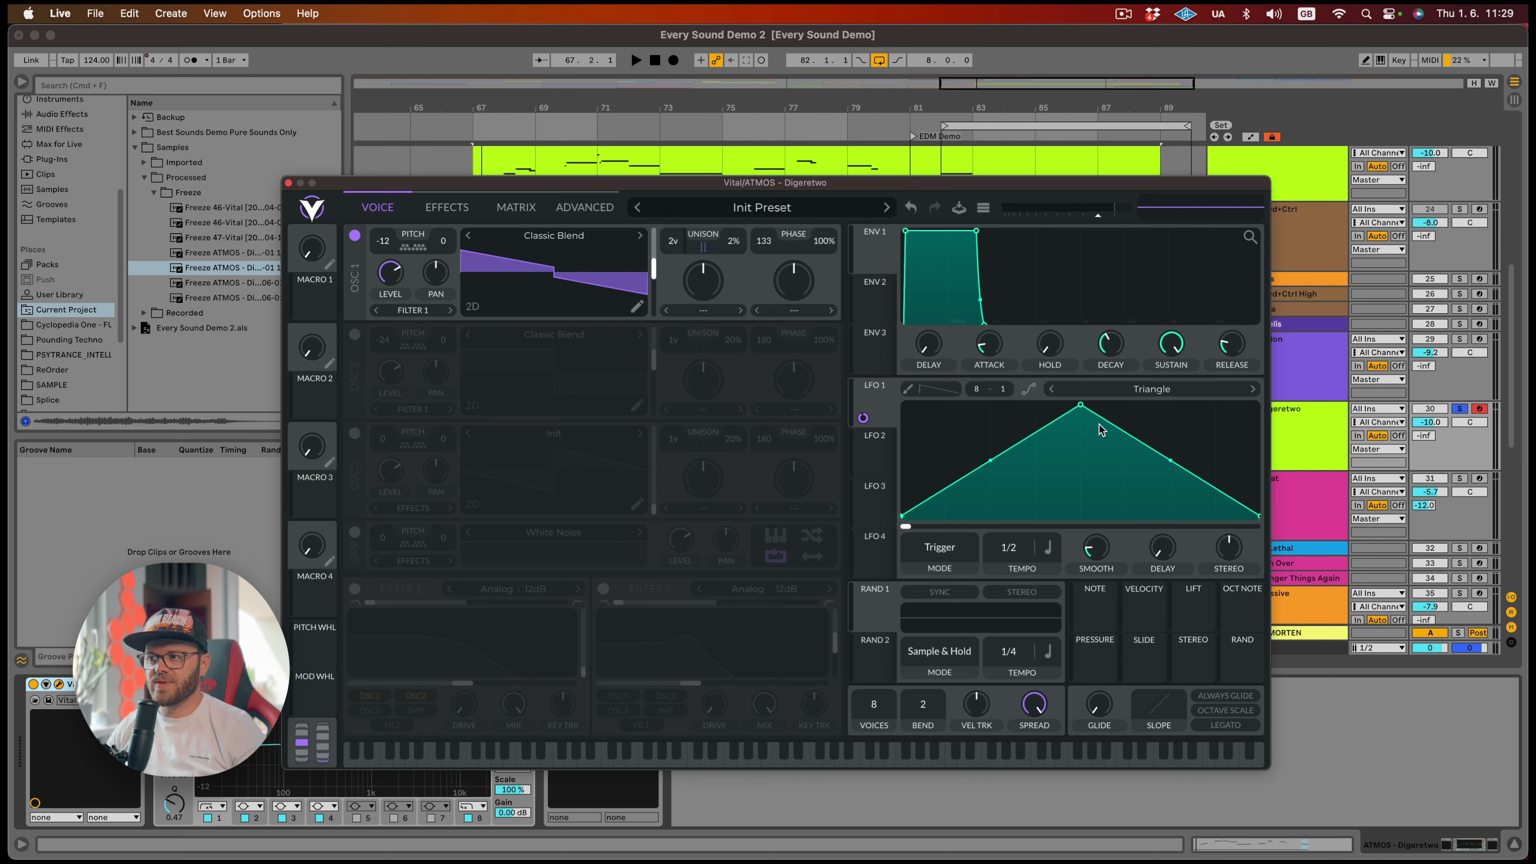
{"action": "key", "text": "space"}
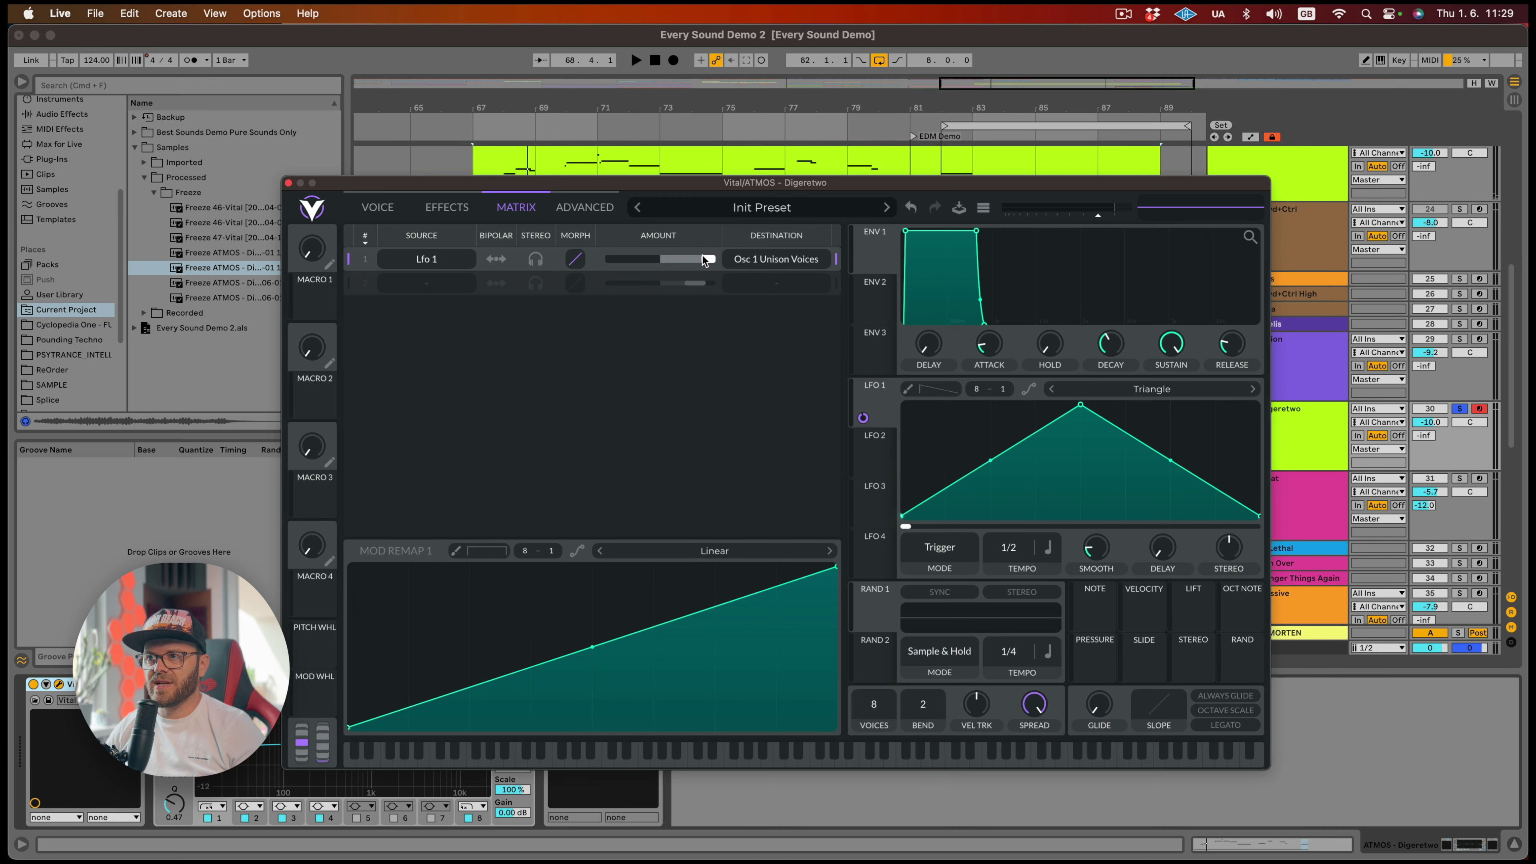
{"action": "mouse_move", "coordinate": [703, 258]}
{"action": "left_mouse_down"}
{"action": "mouse_move", "coordinate": [683, 260]}
{"action": "mouse_move", "coordinate": [697, 263]}
{"action": "left_mouse_up"}
{"action": "key", "text": "space"}
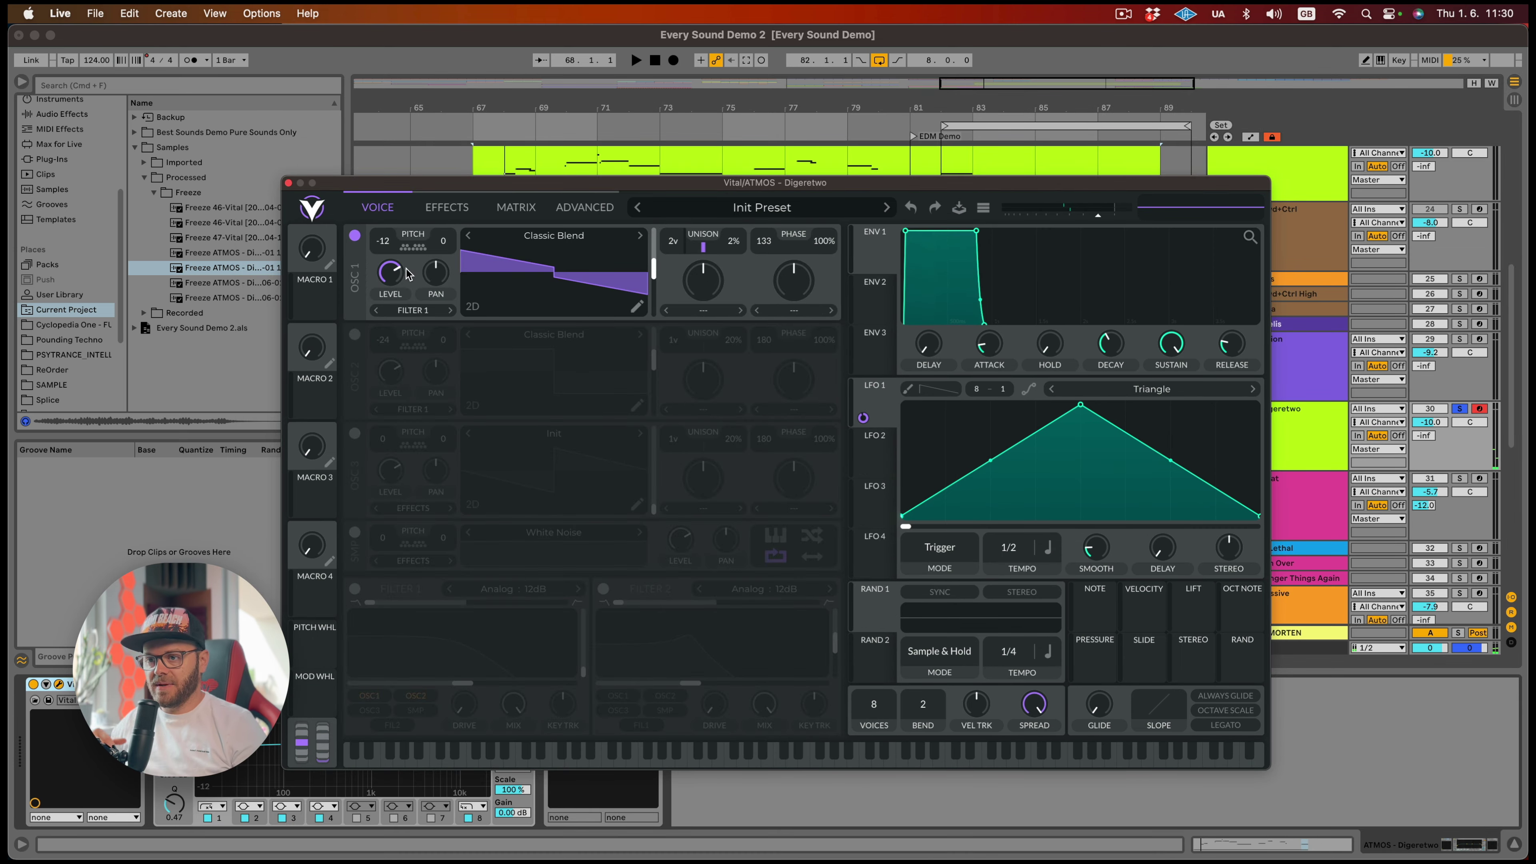
Power on Filter 1 so both oscillators pass through its Analog 12dB filter
{"action": "left_click", "coordinate": [355, 588]}
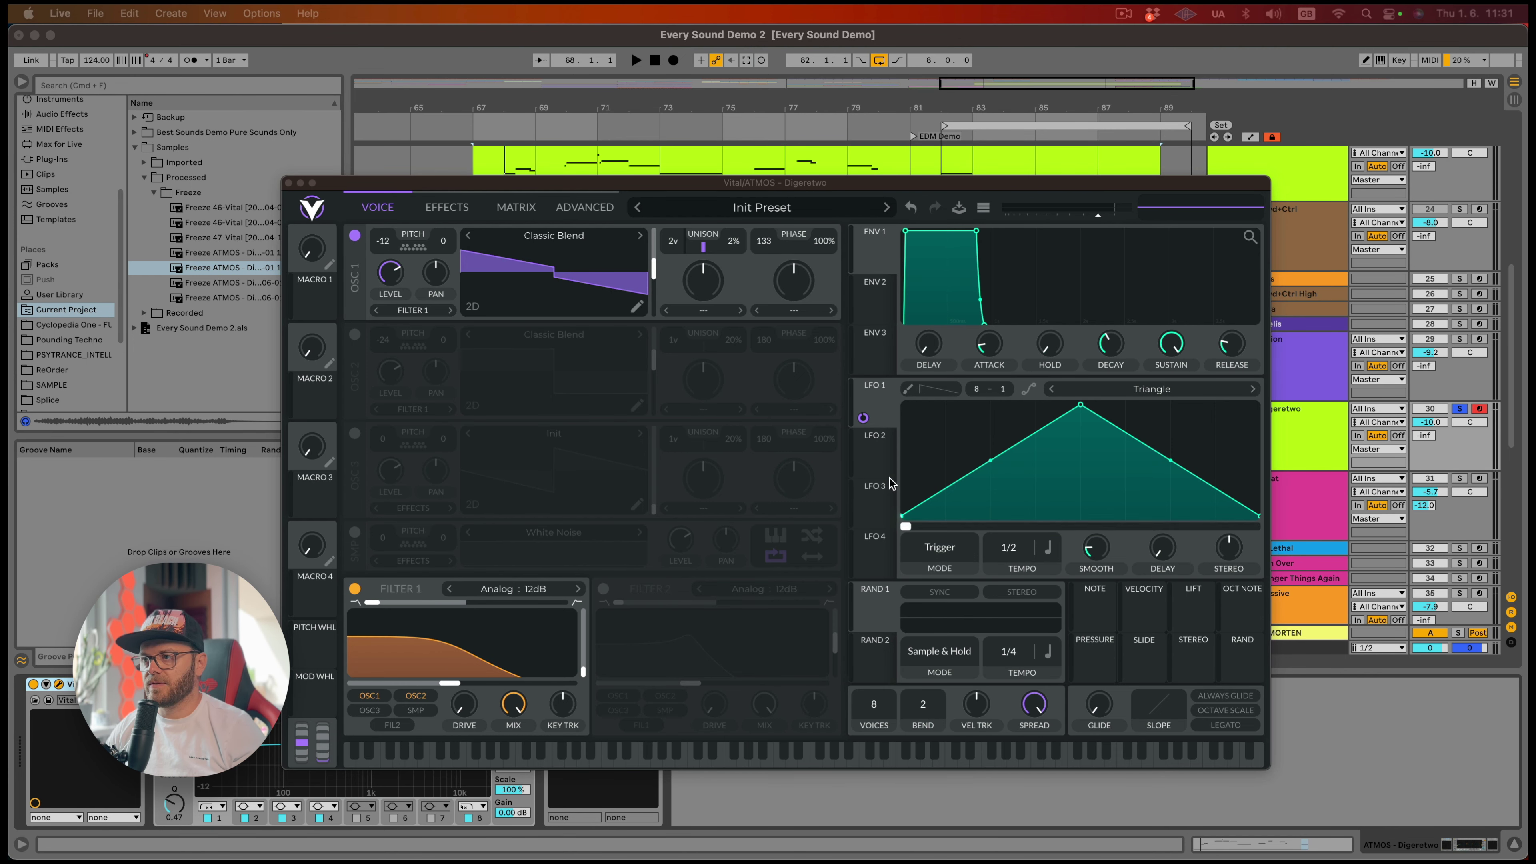
Load the factory Triangle shape into LFO 2 and audition the filter sweep
{"action": "left_click", "coordinate": [874, 462]}
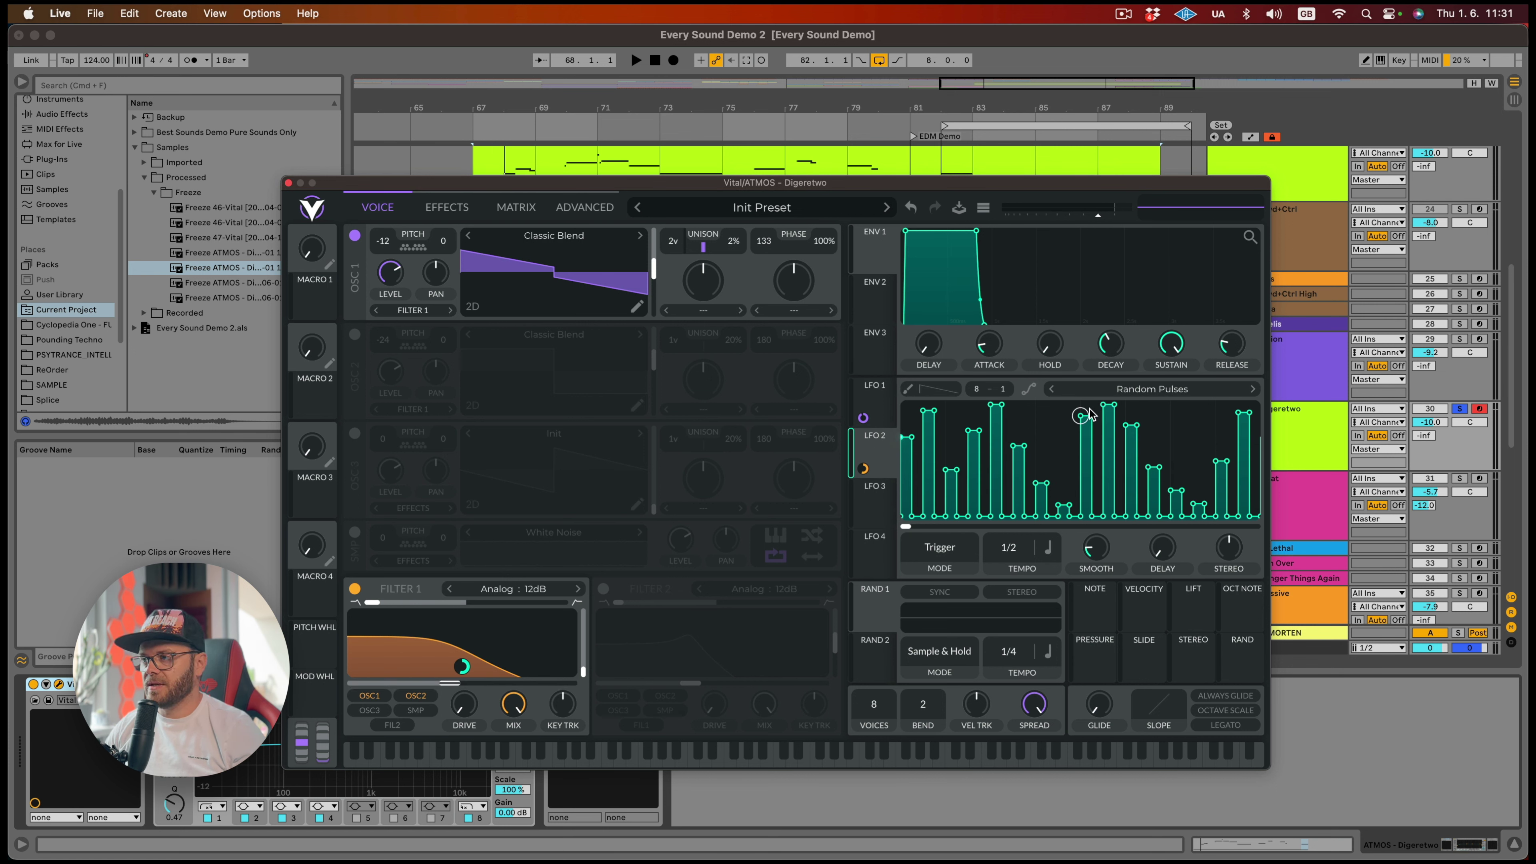
{"action": "left_click", "coordinate": [1092, 389]}
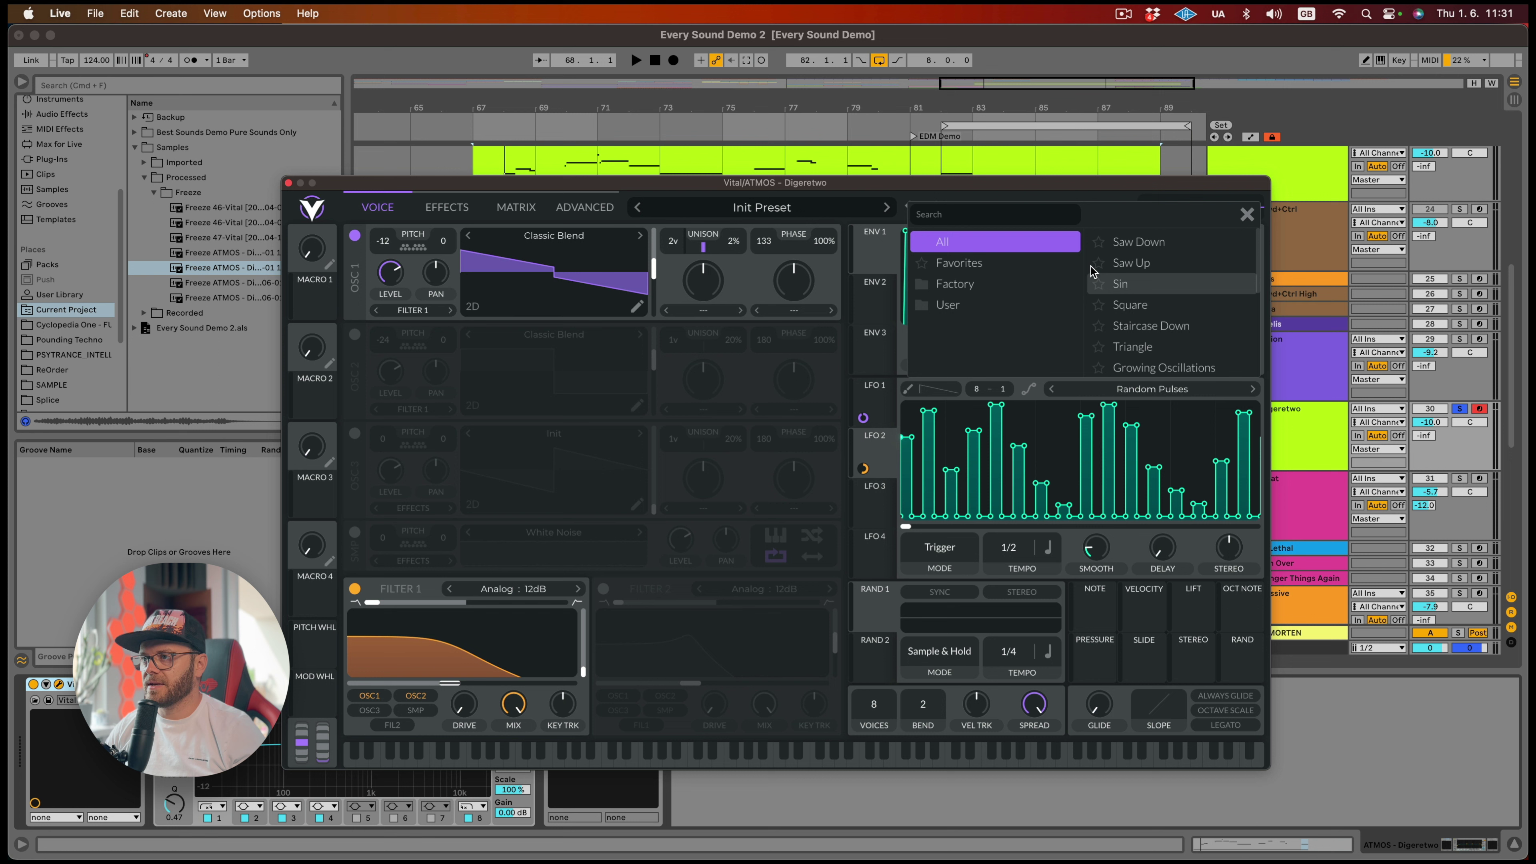
{"action": "left_click", "coordinate": [948, 305]}
{"action": "left_click", "coordinate": [954, 283]}
{"action": "left_click", "coordinate": [1132, 345]}
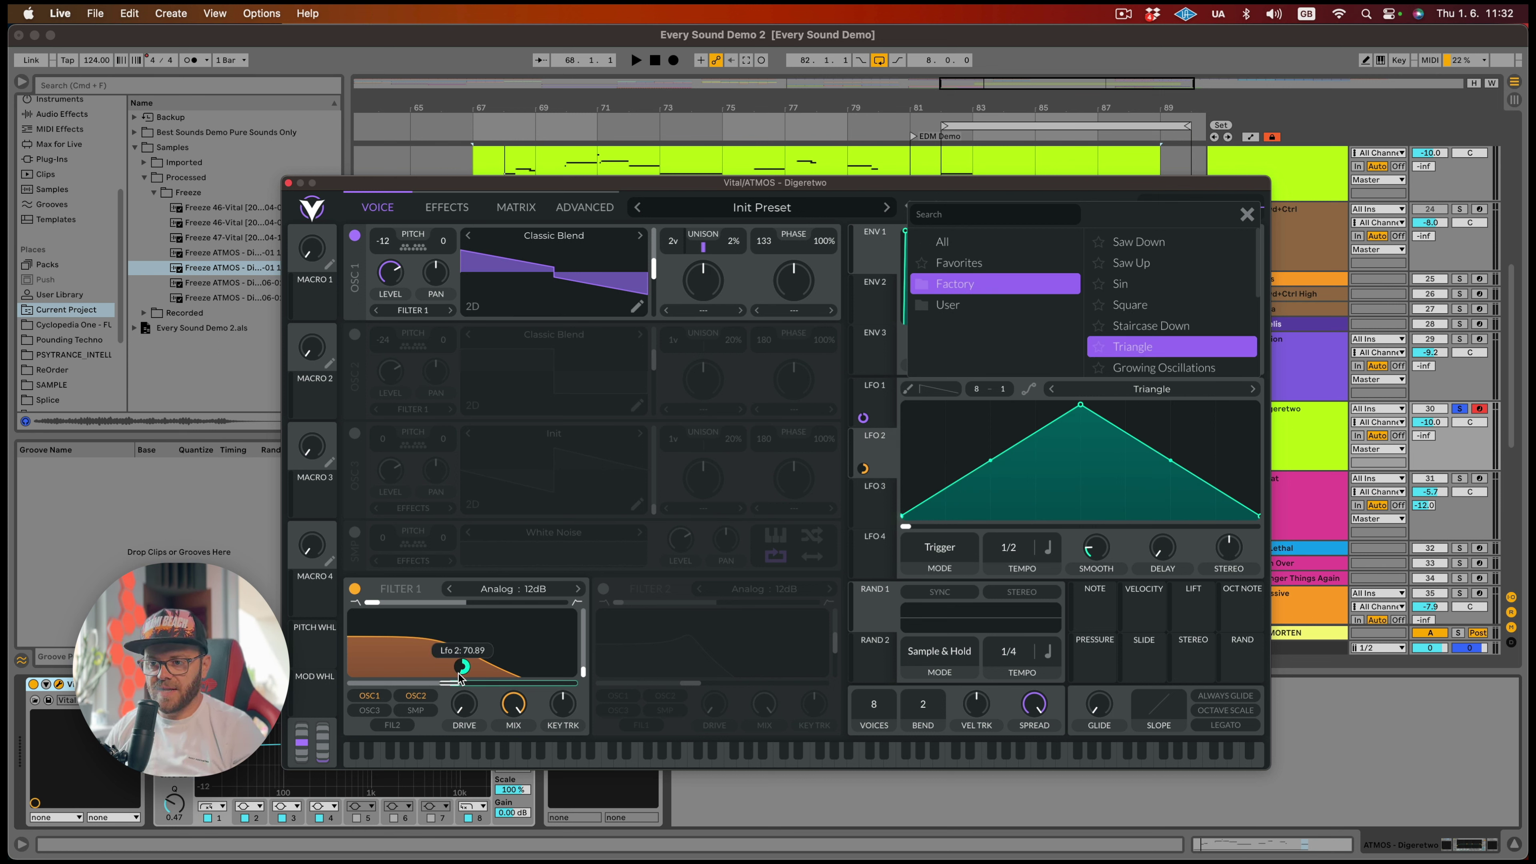
{"action": "key", "text": "space"}
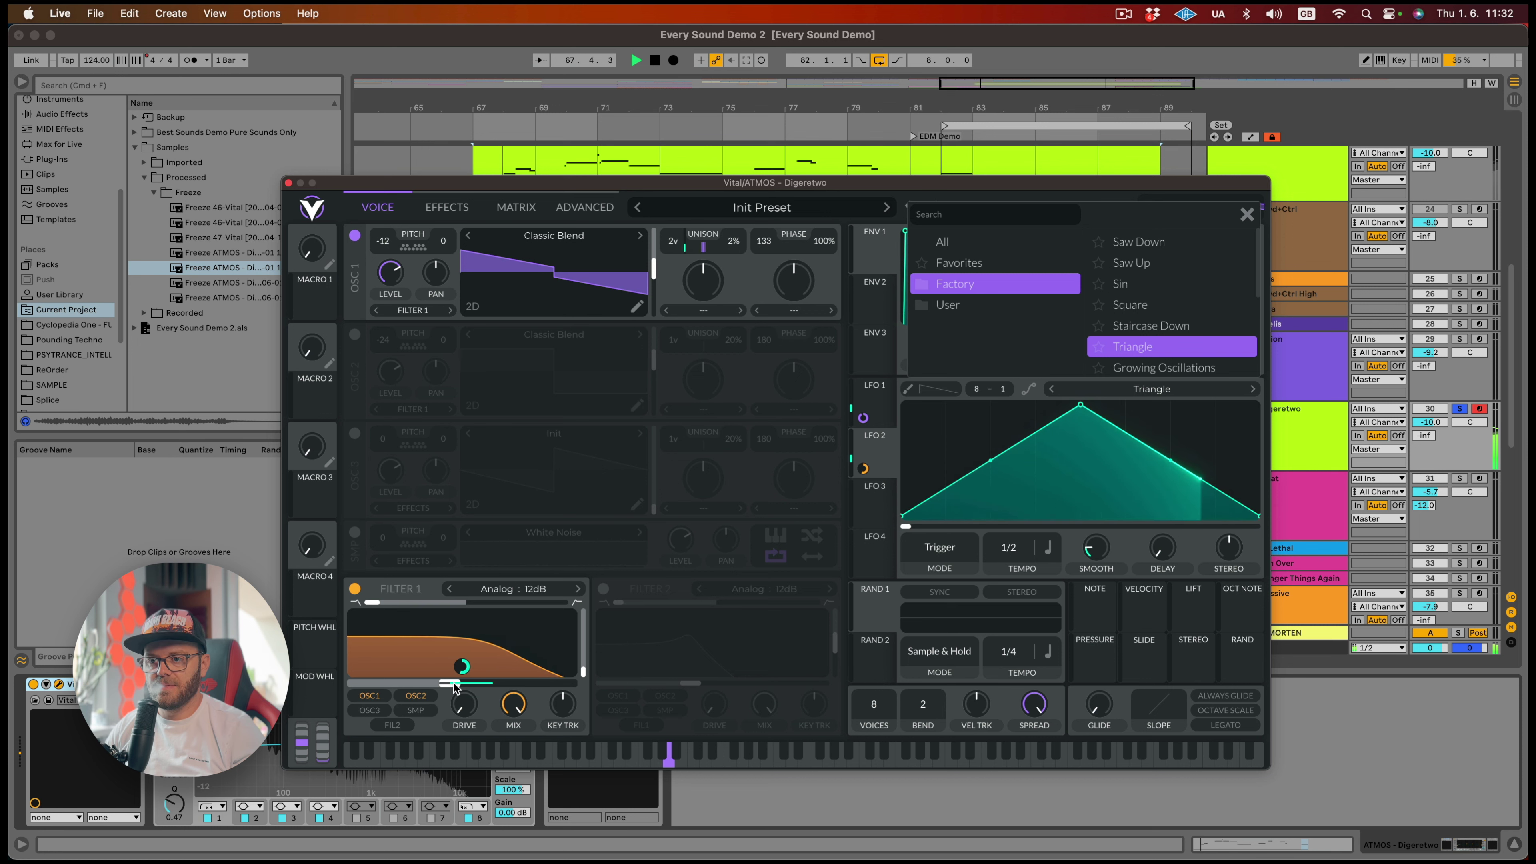
{"action": "key", "text": "space"}
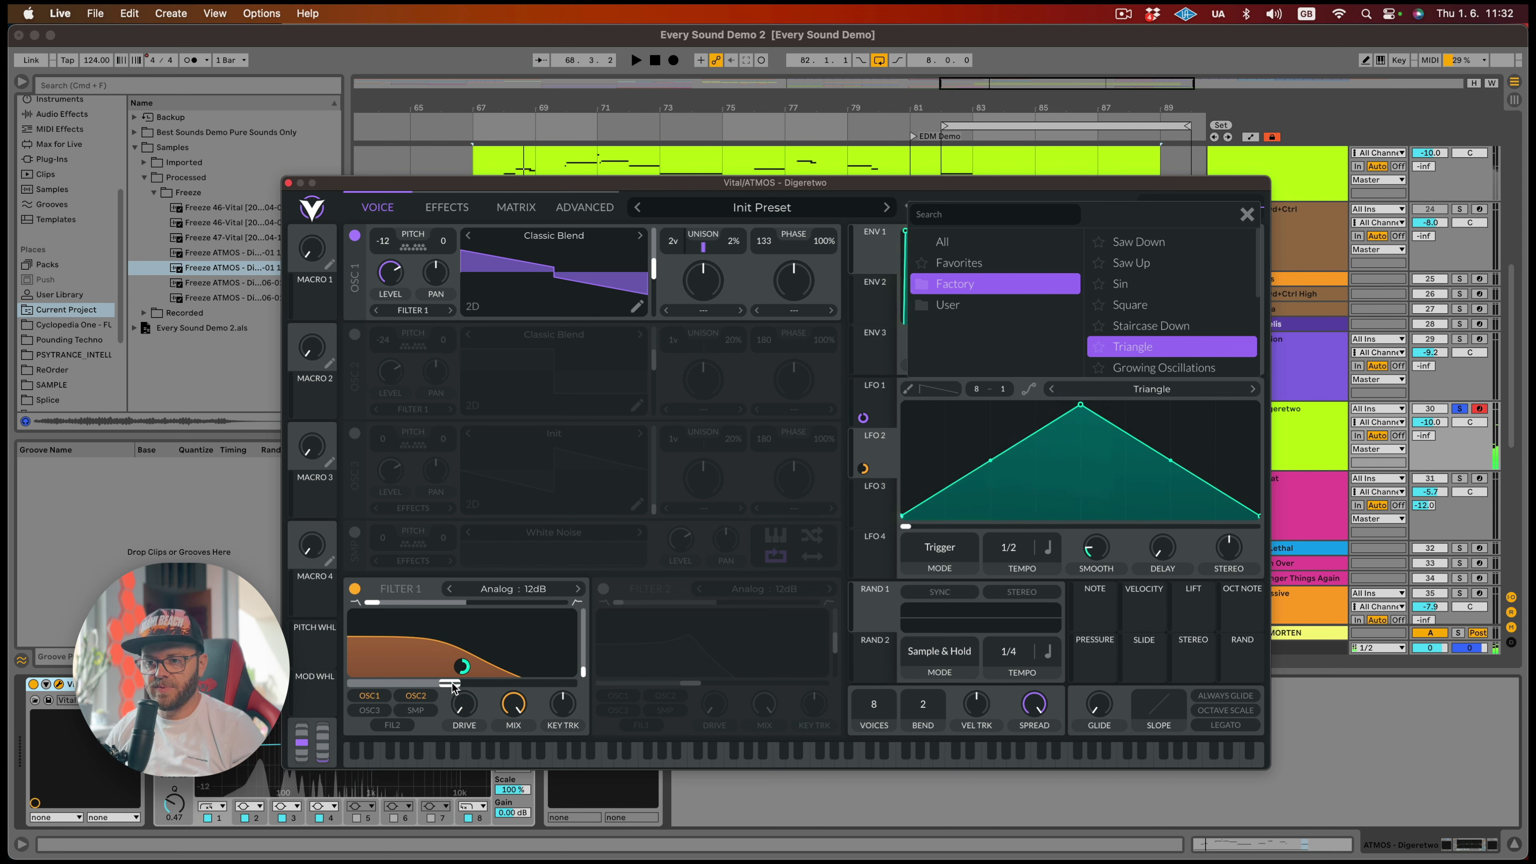
Type an exact value for Filter 1's cutoff and audition the result
{"action": "left_click", "coordinate": [454, 686]}
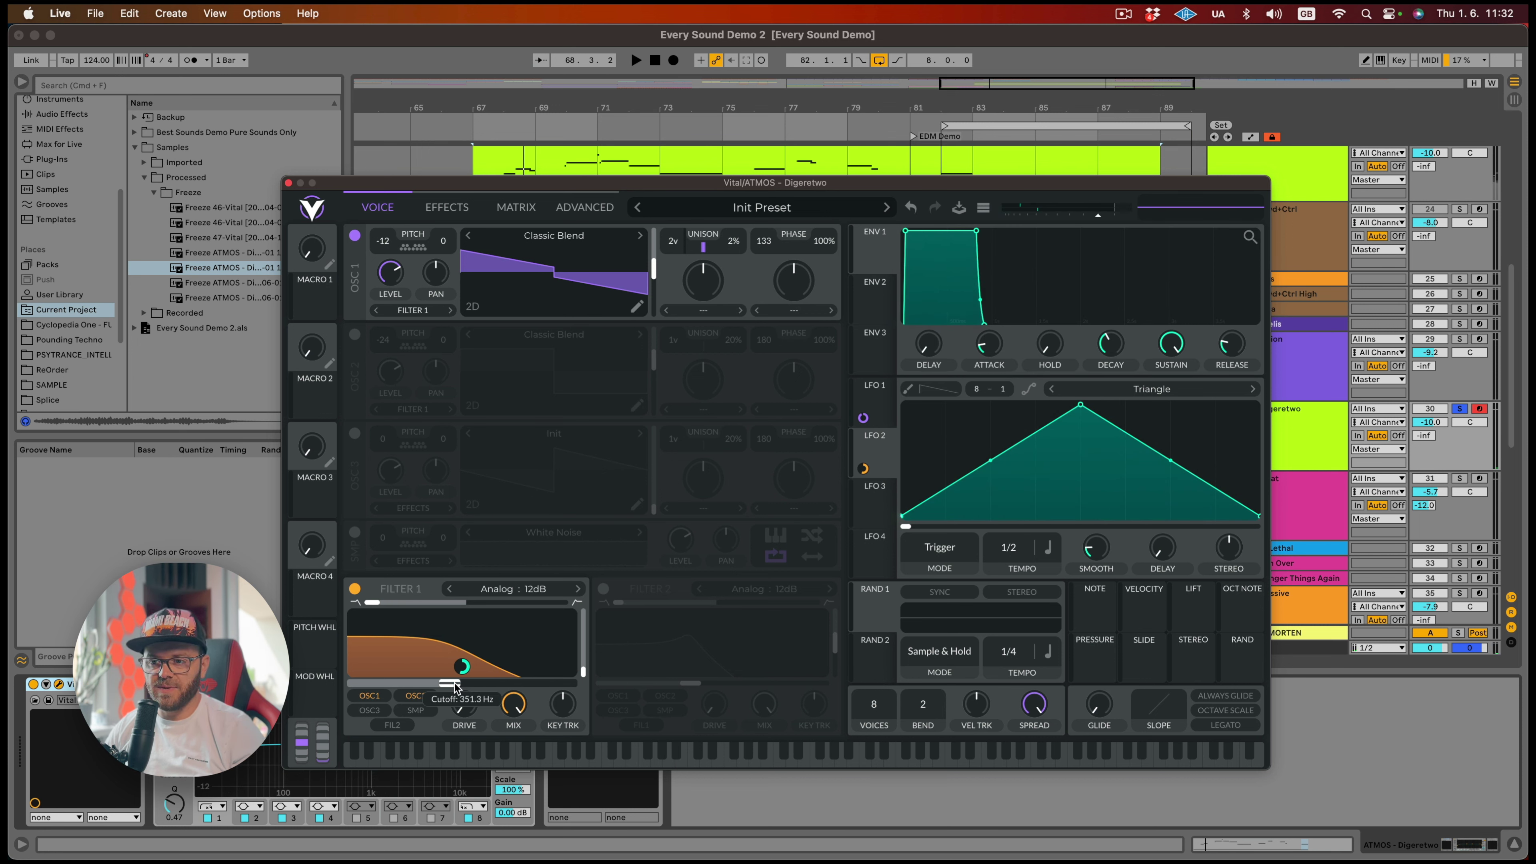
{"action": "right_click", "coordinate": [455, 690]}
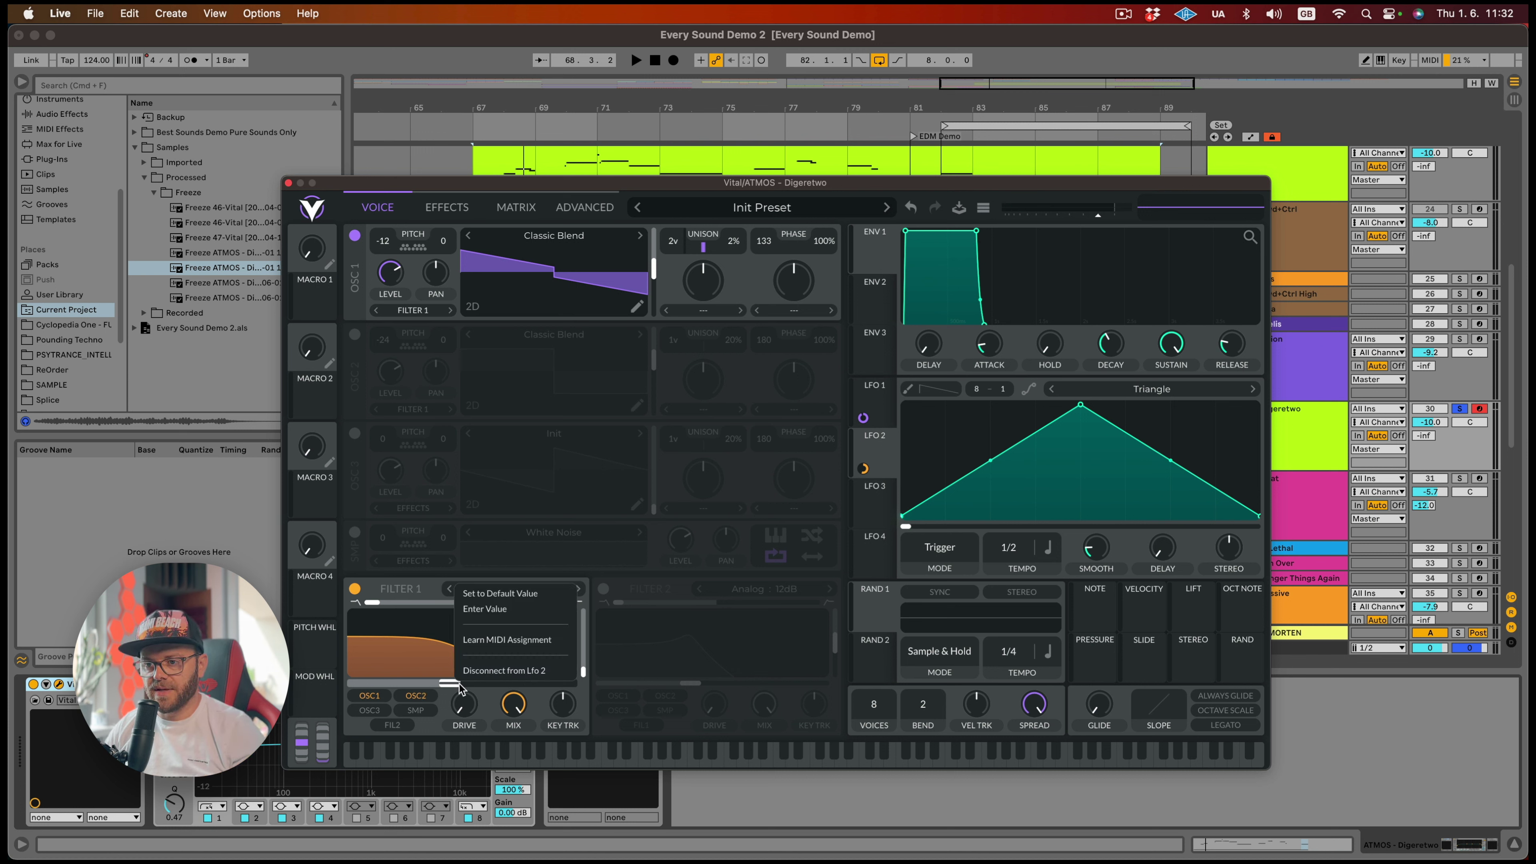
{"action": "left_click", "coordinate": [501, 609]}
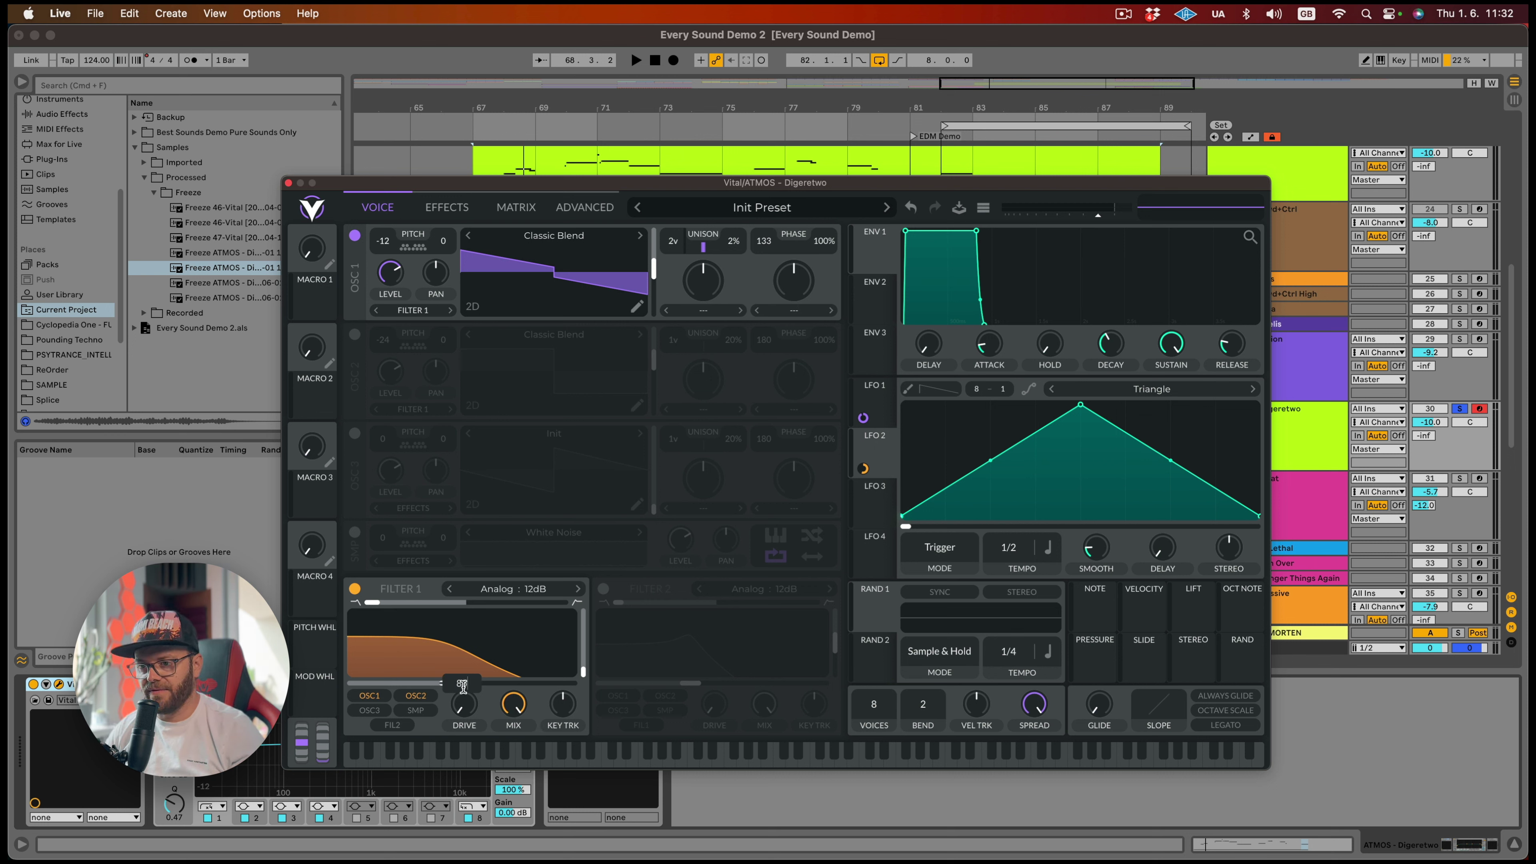
{"action": "key", "text": "Return"}
{"action": "key", "text": "space"}
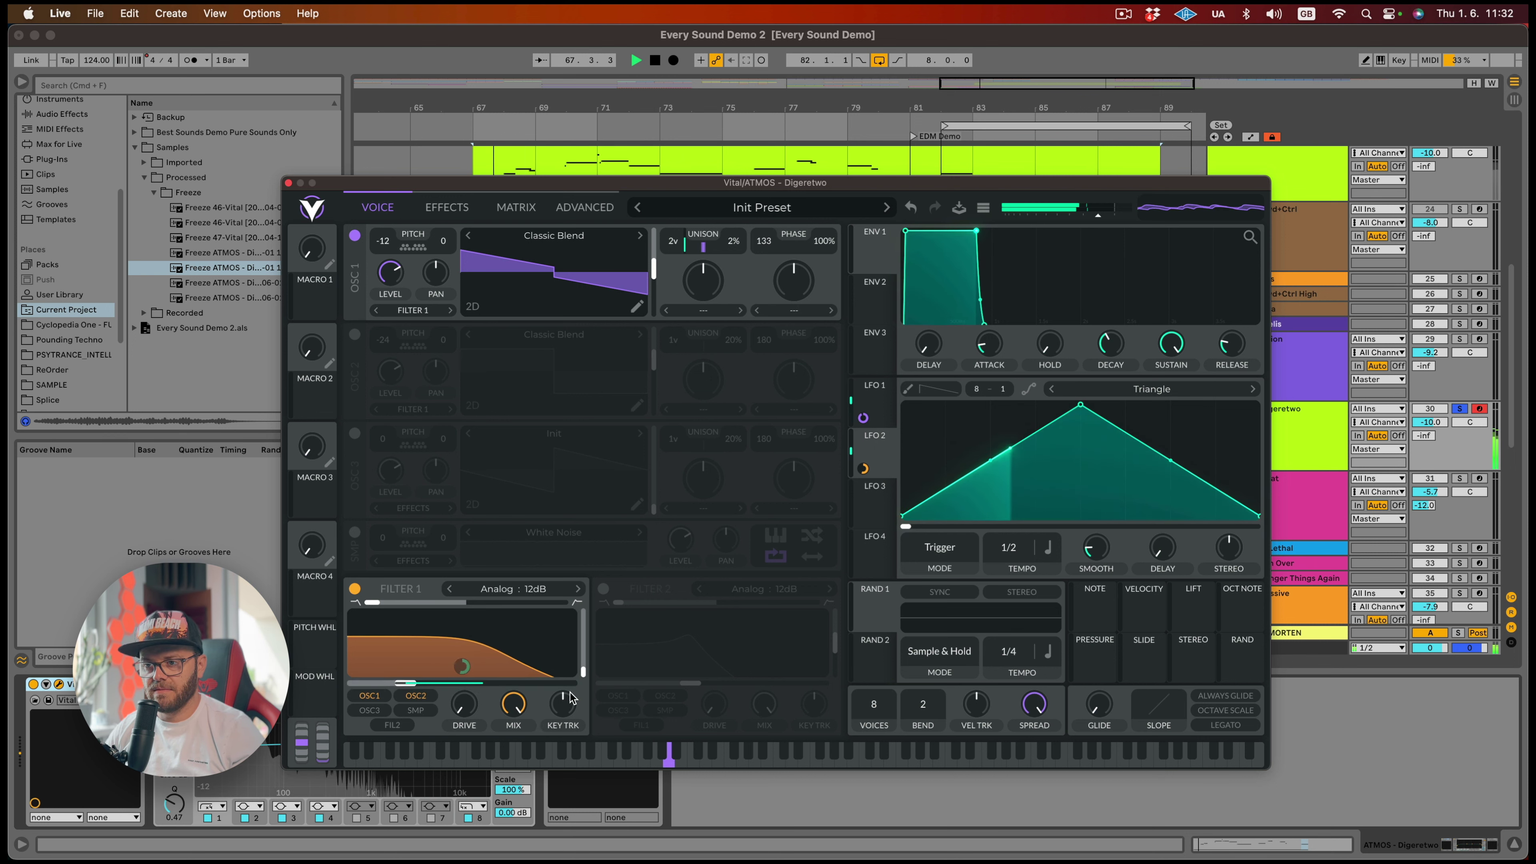
{"action": "key", "text": "space"}
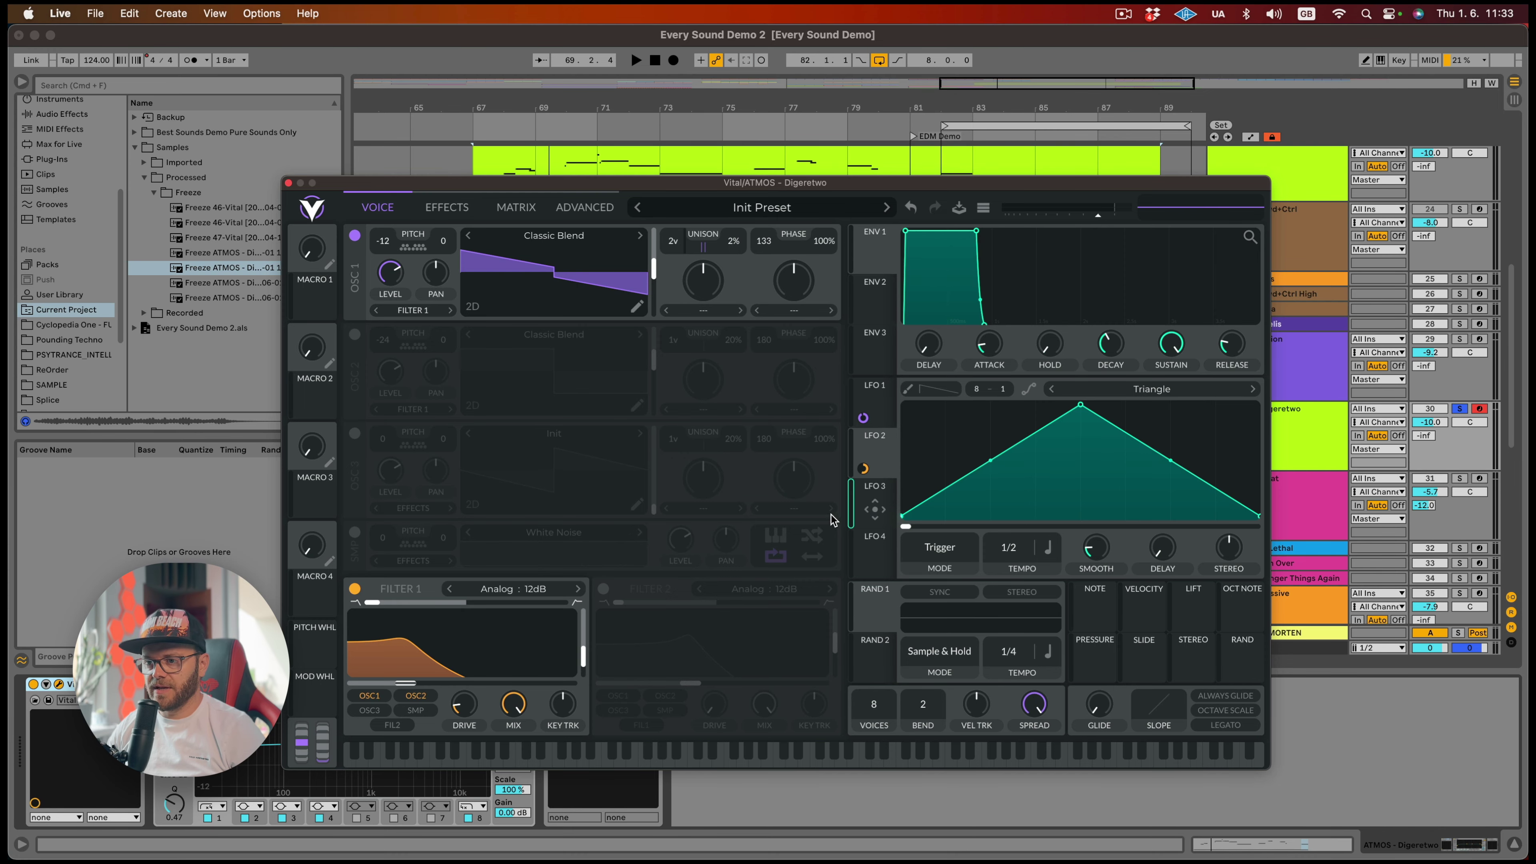
Assign LFO 3 to Filter 1's resonance and set resonance to about 30%, auditioning it
{"action": "left_click_drag", "start_coordinate": [875, 509], "coordinate": [584, 665]}
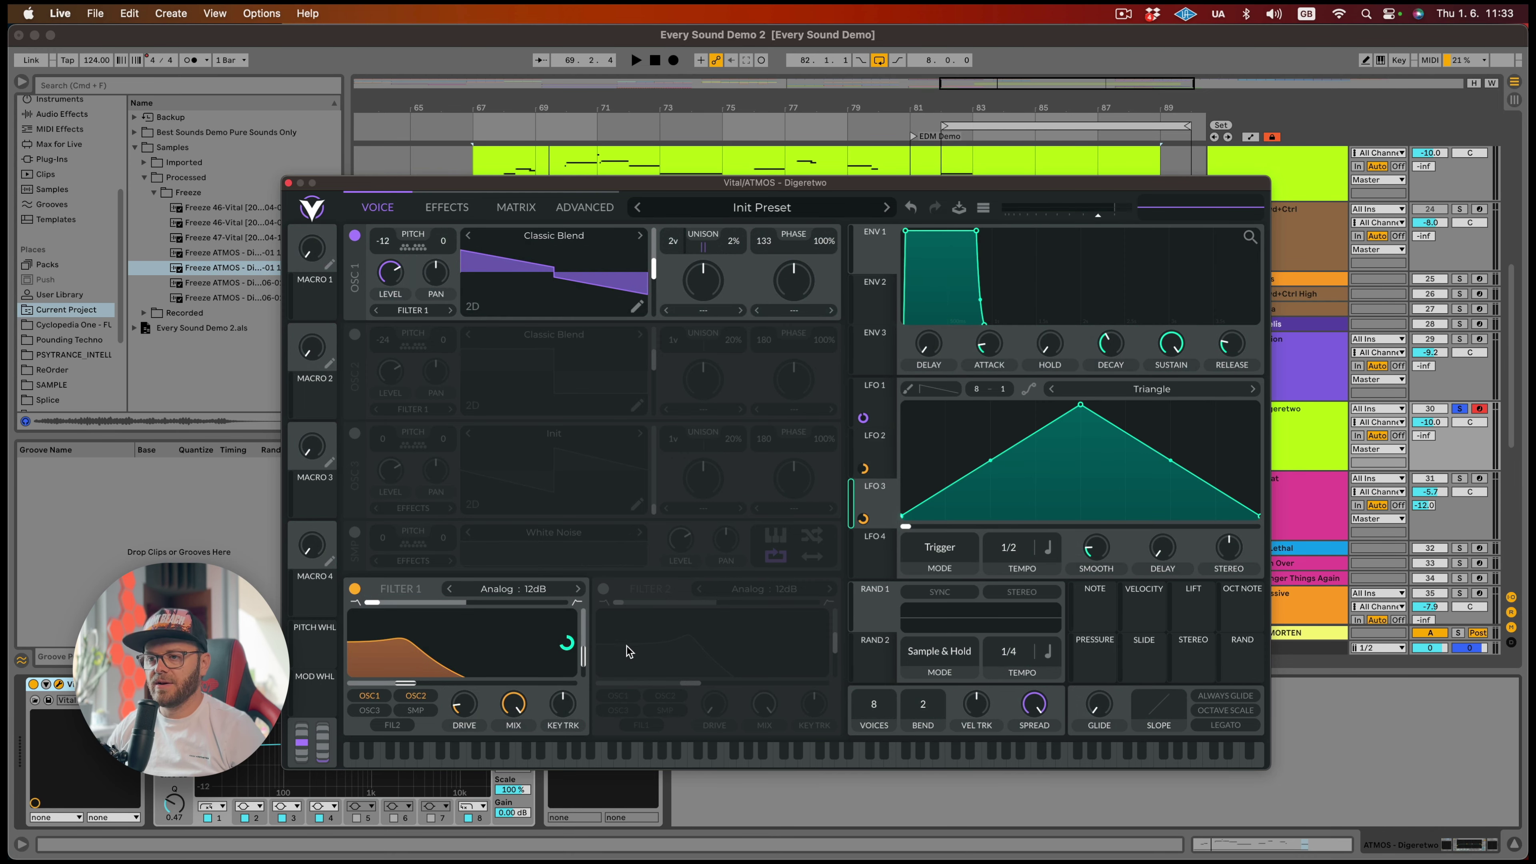
{"action": "key", "text": "space"}
{"action": "mouse_move", "coordinate": [568, 650]}
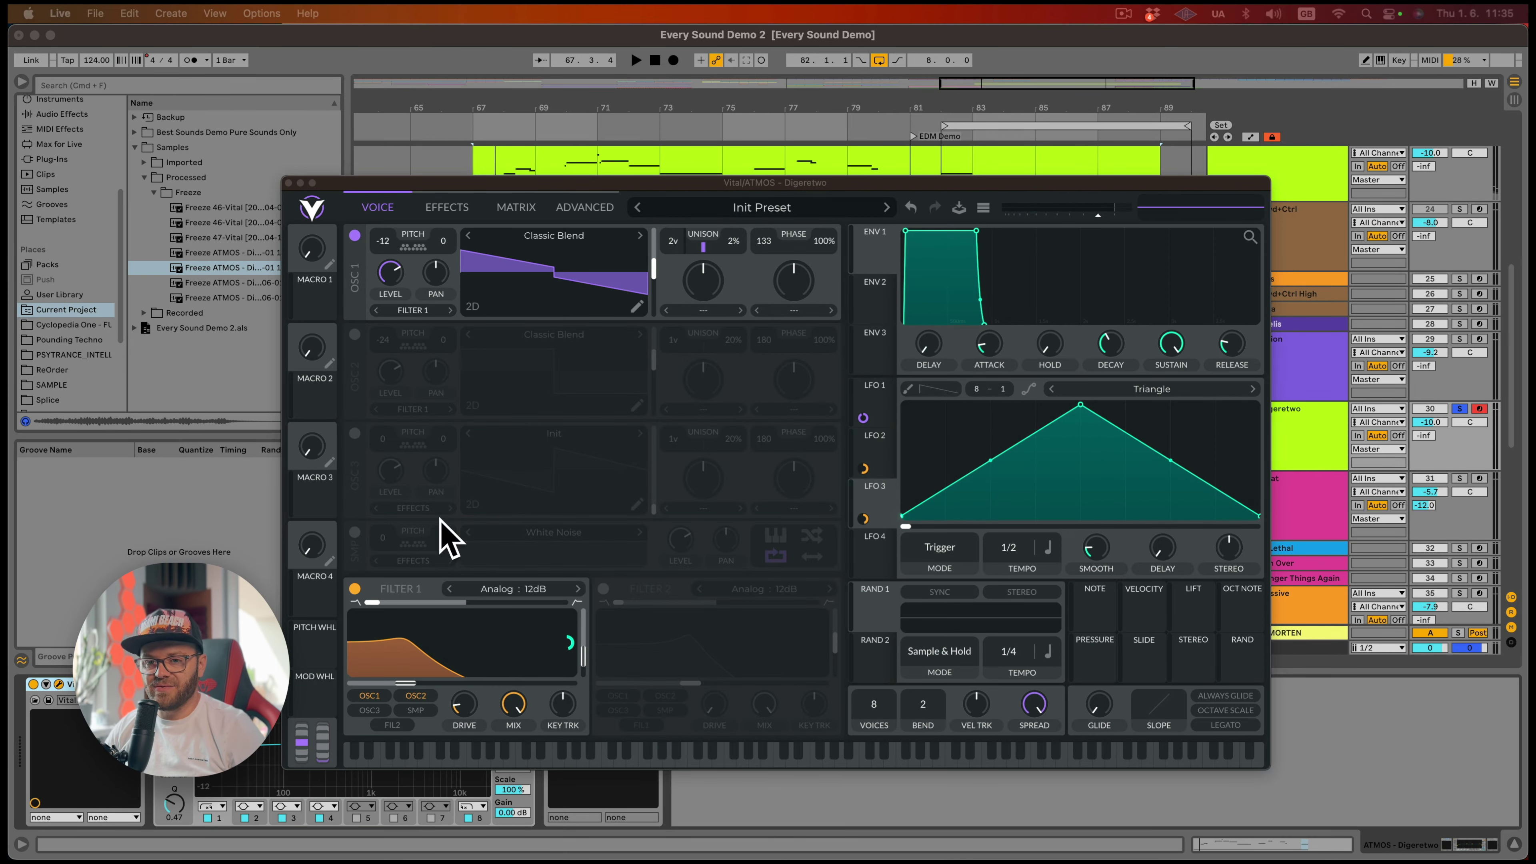
{"action": "left_click", "coordinate": [584, 655]}
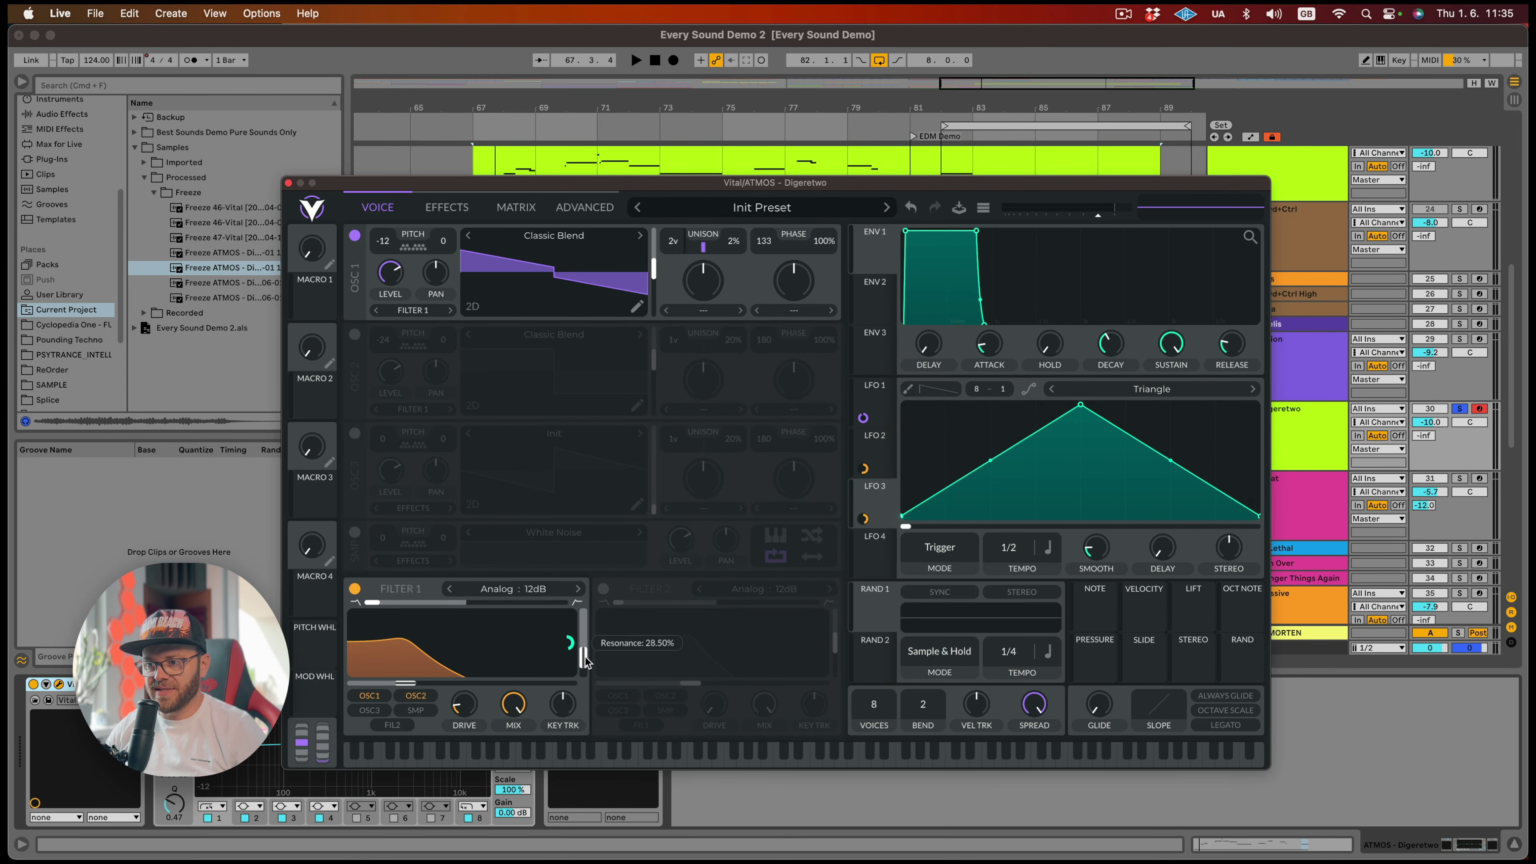
{"action": "key", "text": "space"}
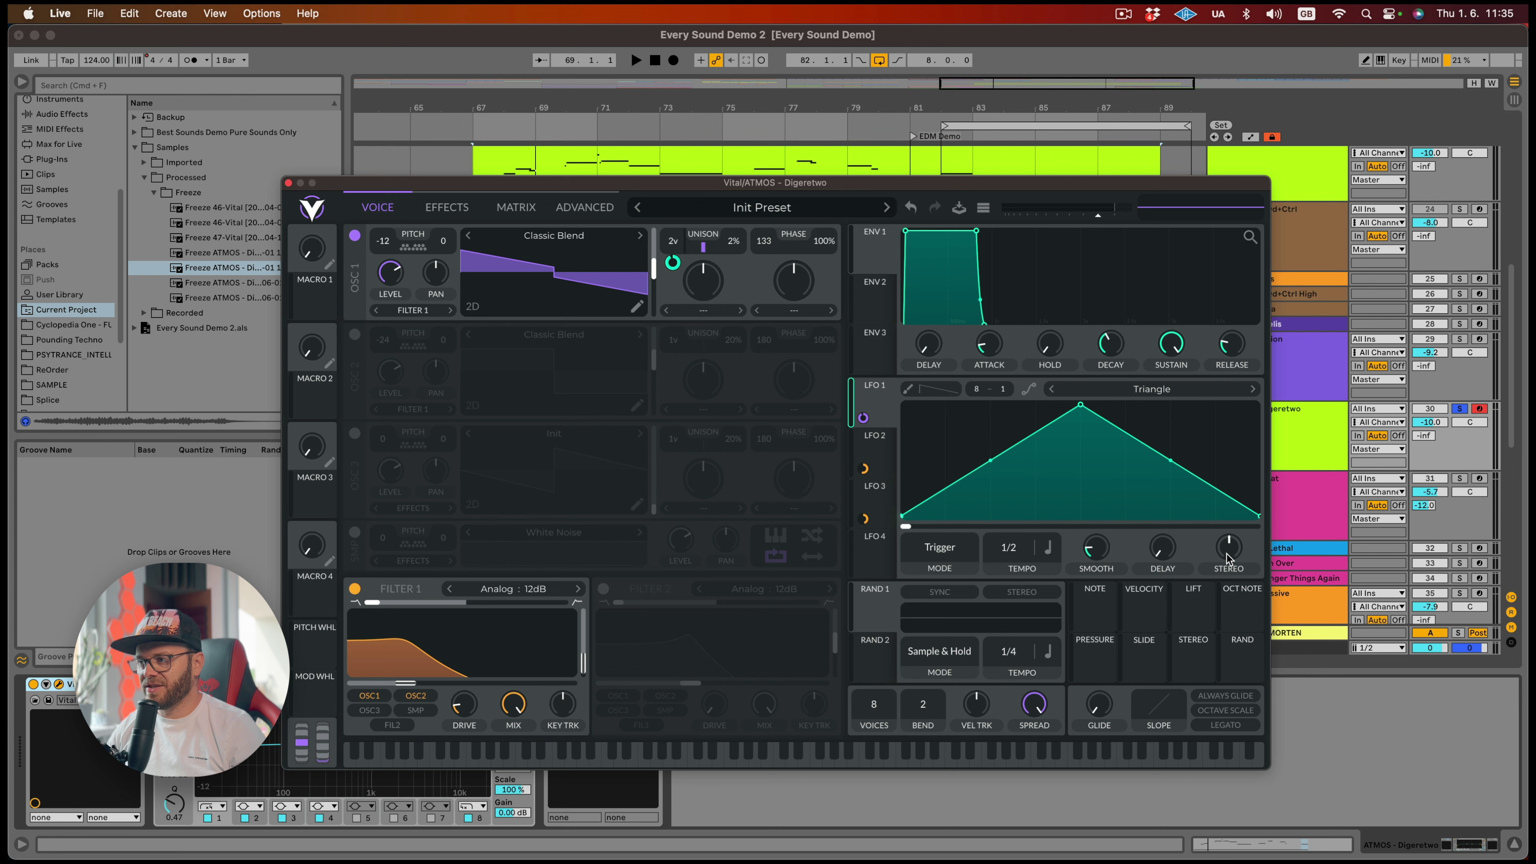
Turn the LFO STEREO knob up to a high value
{"action": "left_click_drag", "start_coordinate": [1226, 554], "coordinate": [1250, 472]}
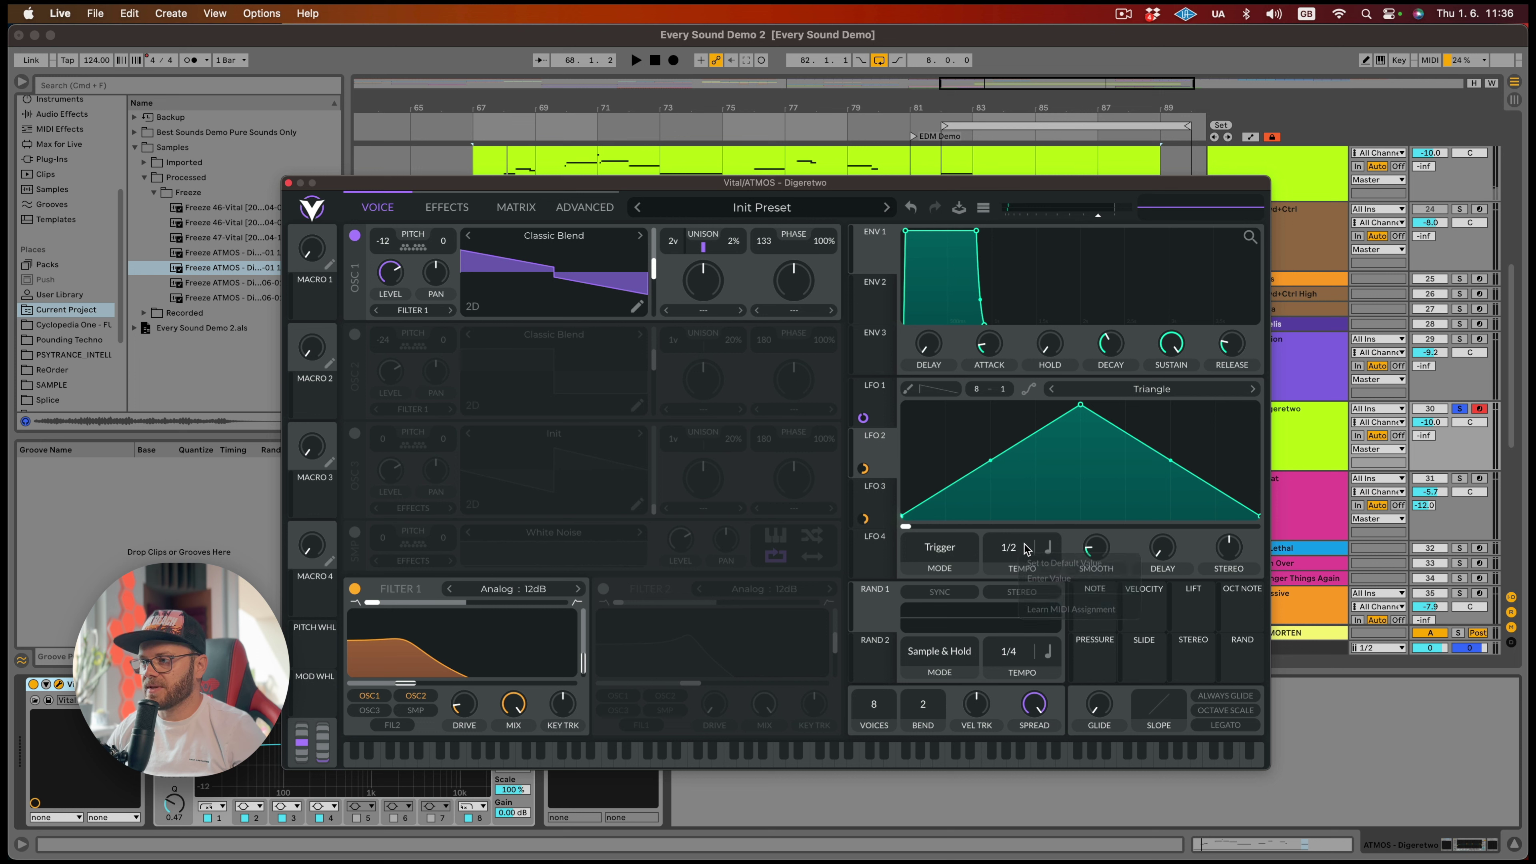
Switch LFO 2 to seconds at a 59.99-second period and route Random 1 to its frequency
{"action": "left_click", "coordinate": [1050, 547]}
{"action": "left_click_drag", "start_coordinate": [1010, 545], "coordinate": [1006, 550]}
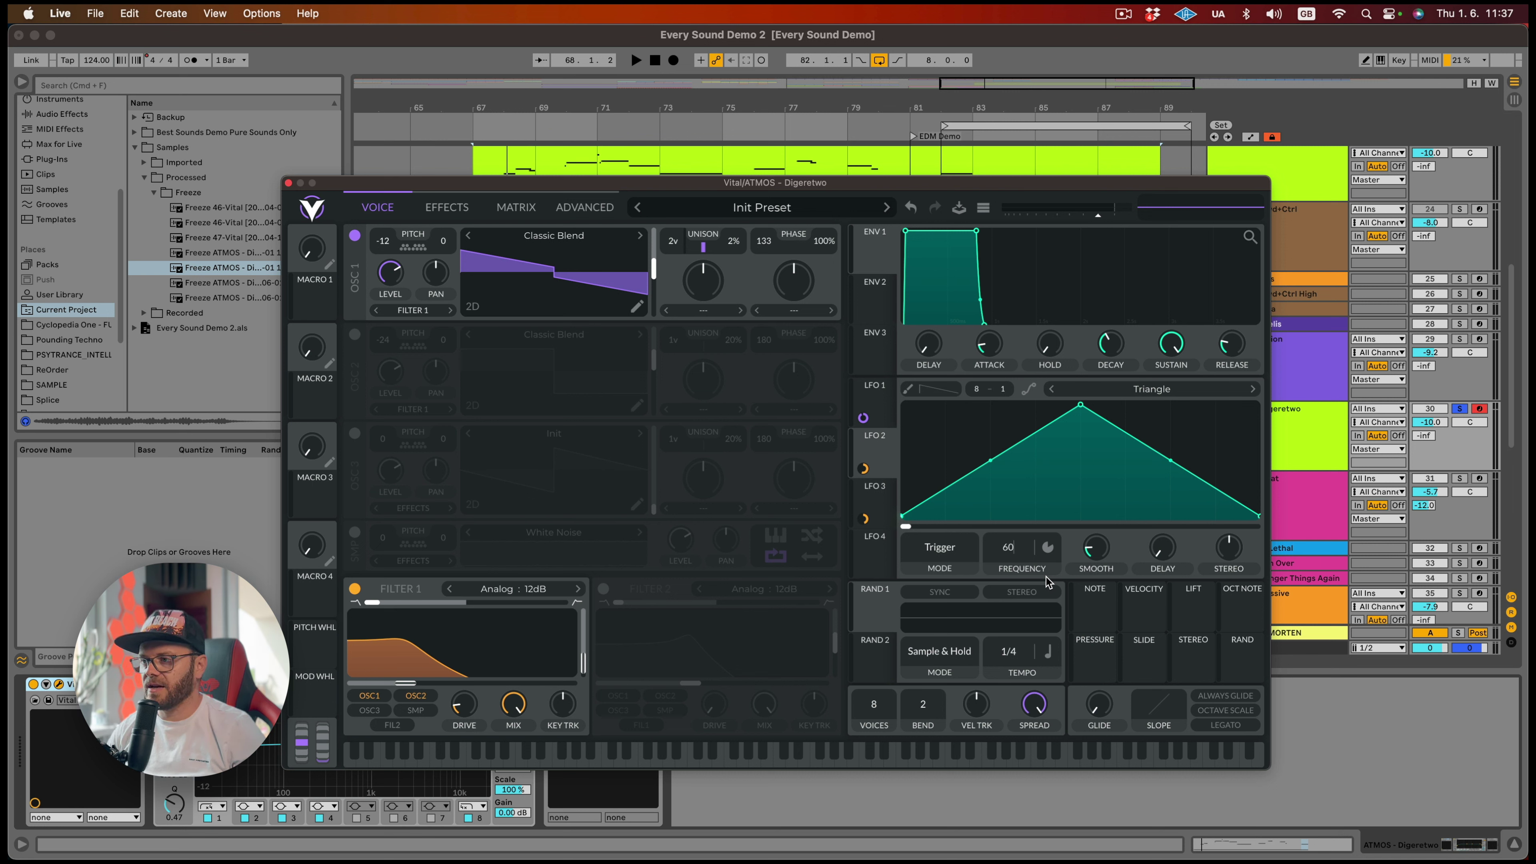
{"action": "key", "text": "Return"}
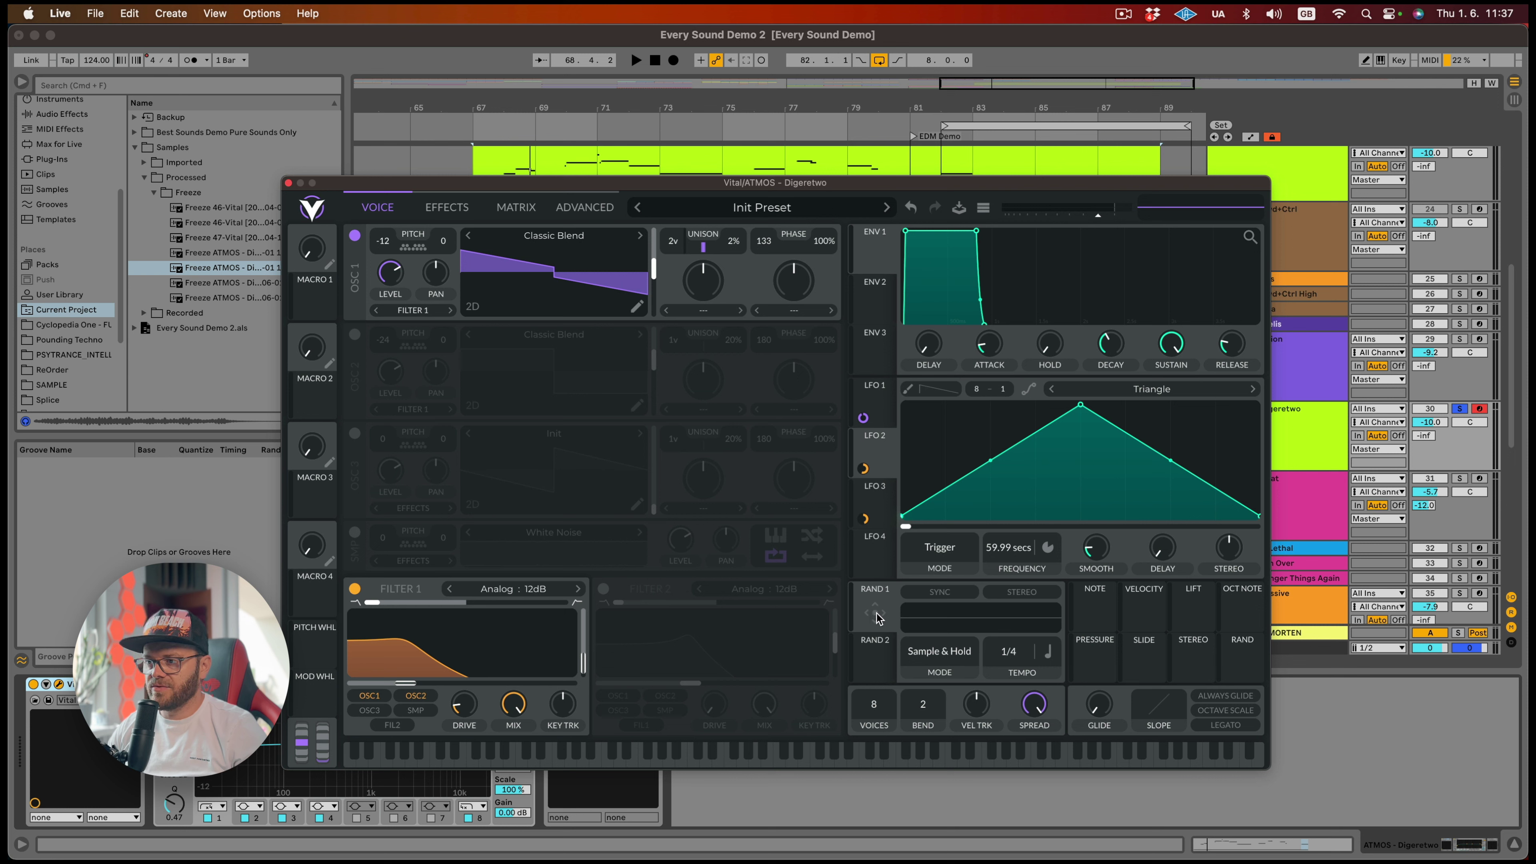
{"action": "left_click_drag", "start_coordinate": [904, 590], "coordinate": [1011, 551]}
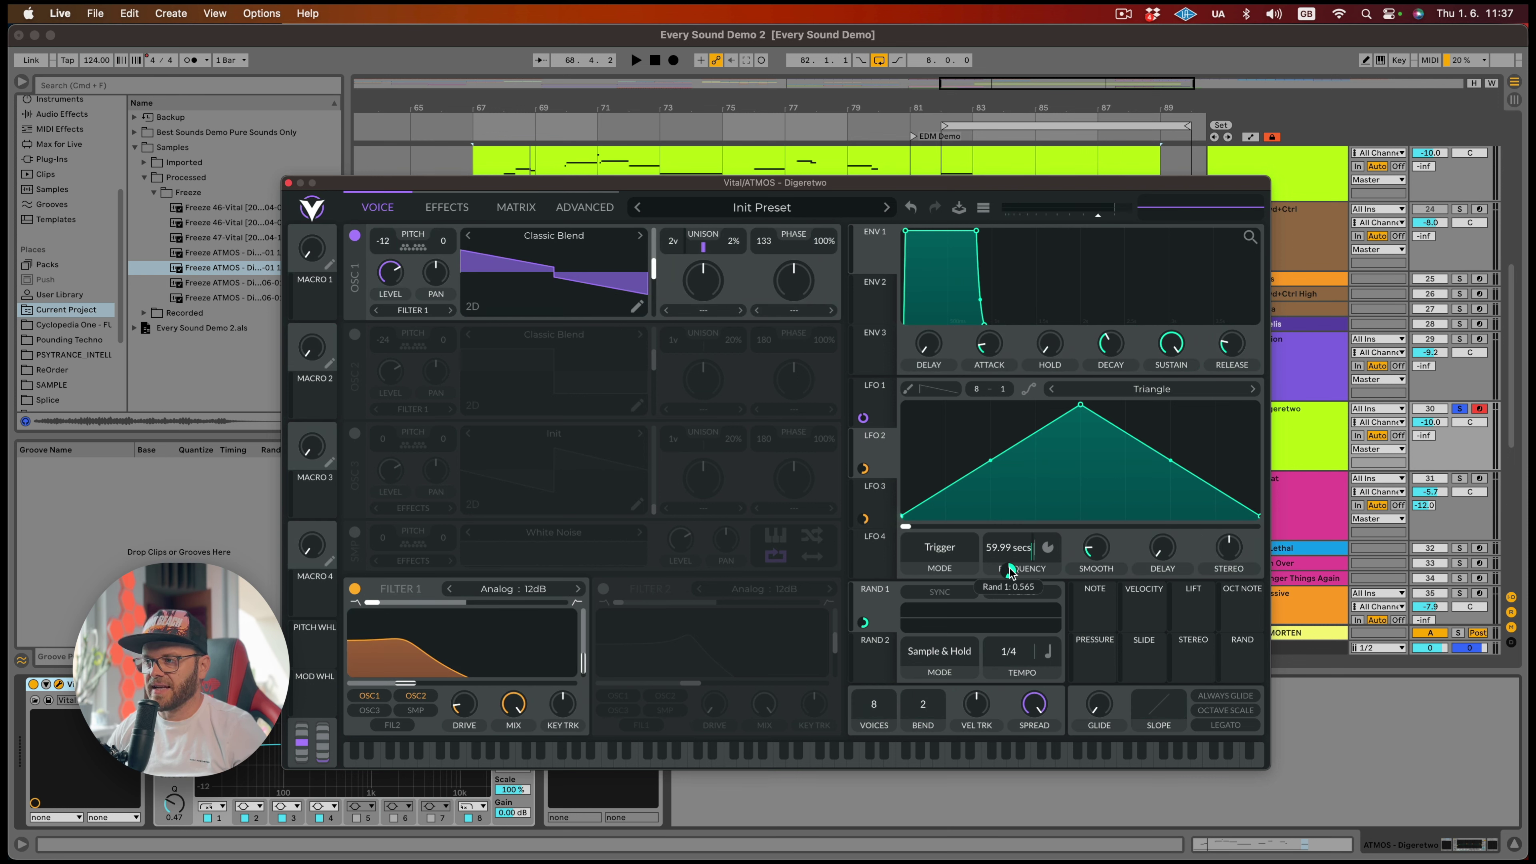
{"action": "key", "text": "space"}
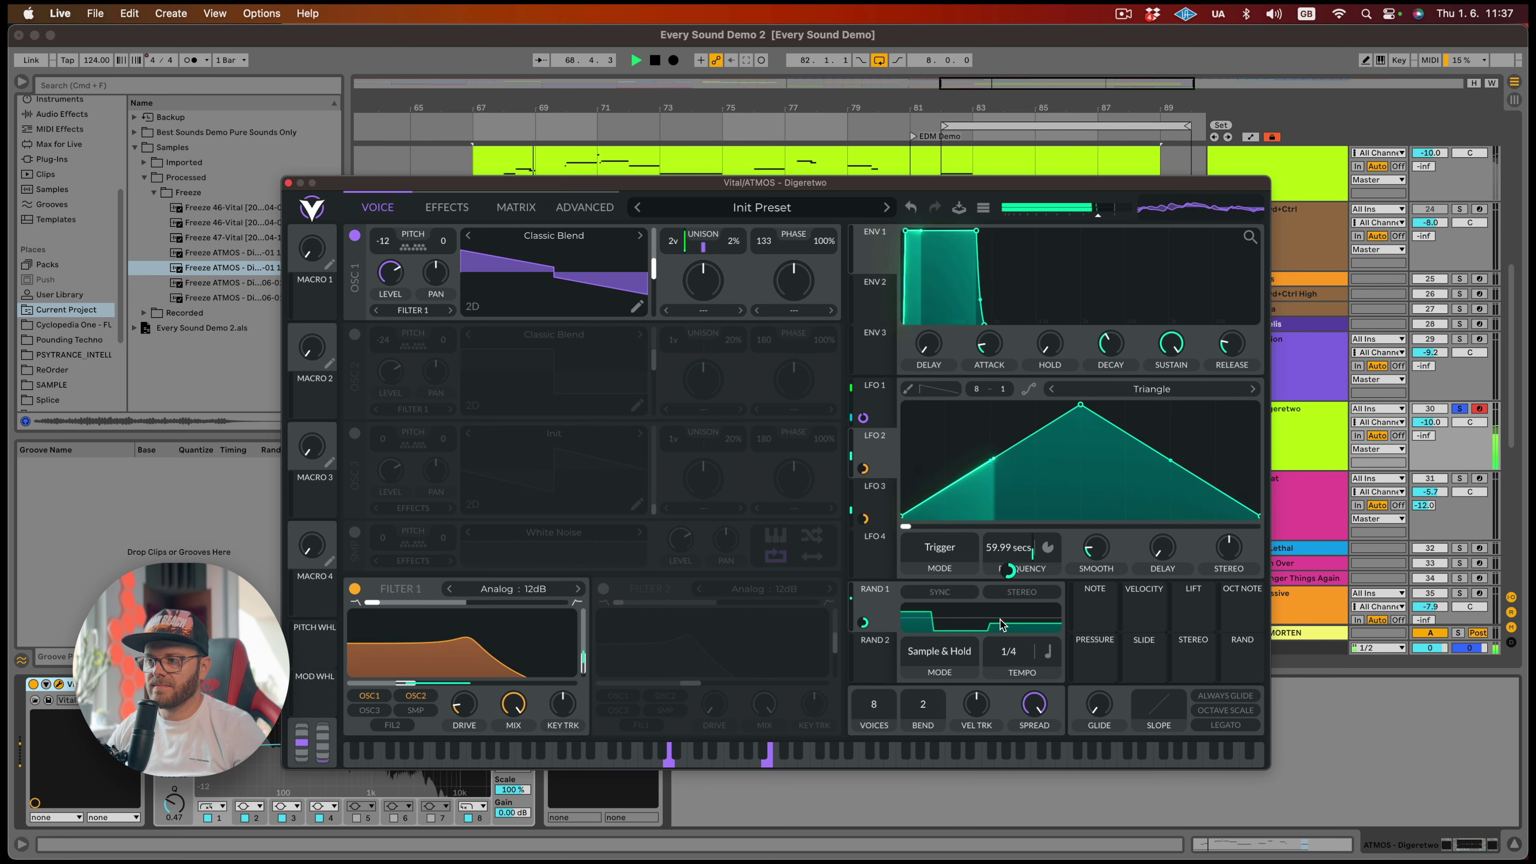
Change Random 2 from Perlin to Sample & Hold mode, auditioning before and after
{"action": "key", "text": "space"}
{"action": "left_click", "coordinate": [948, 653]}
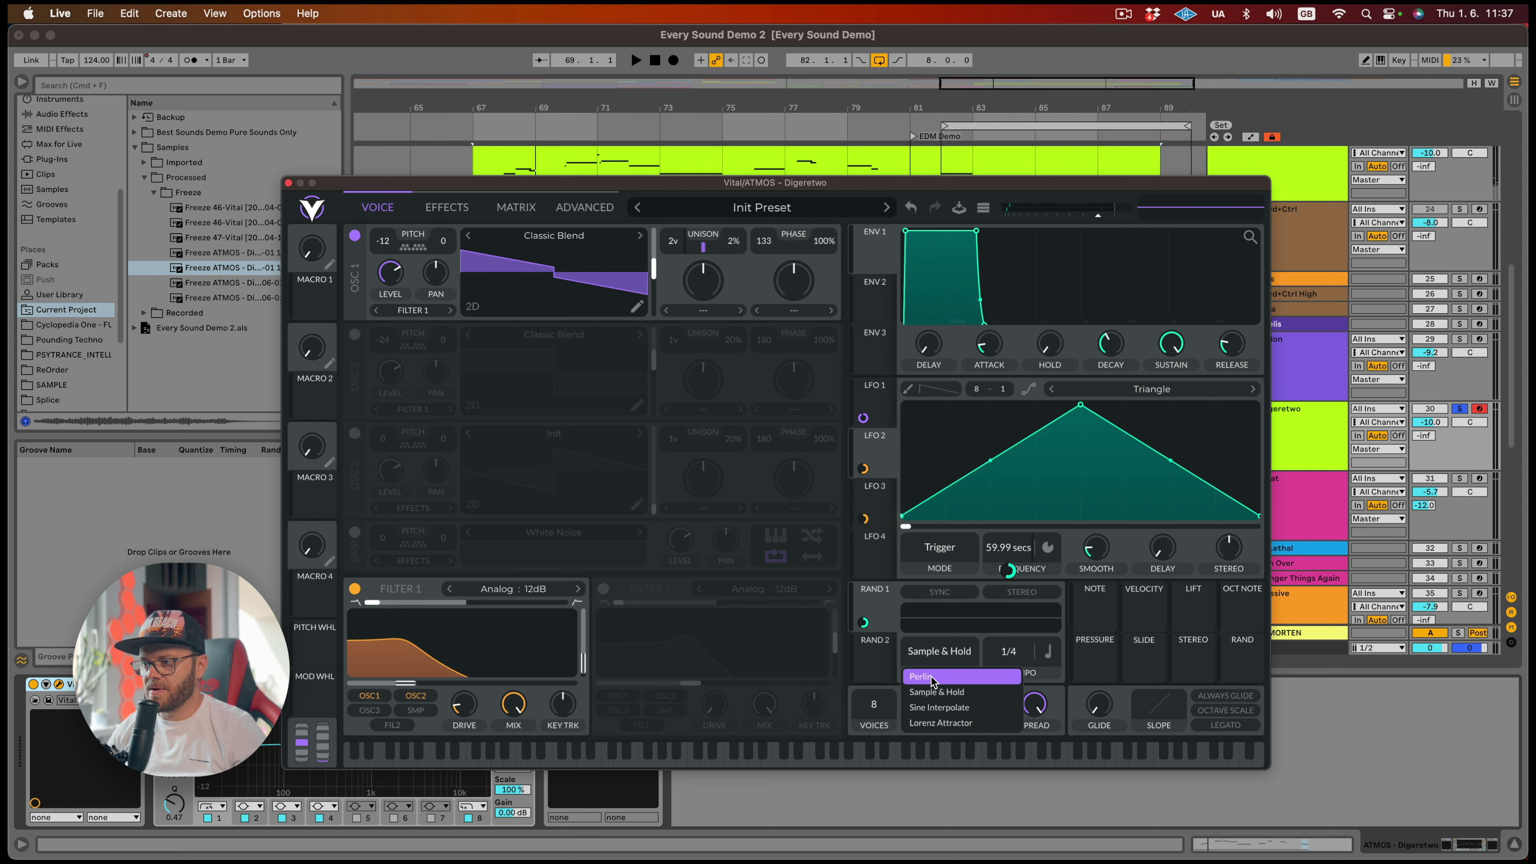
{"action": "key", "text": "space"}
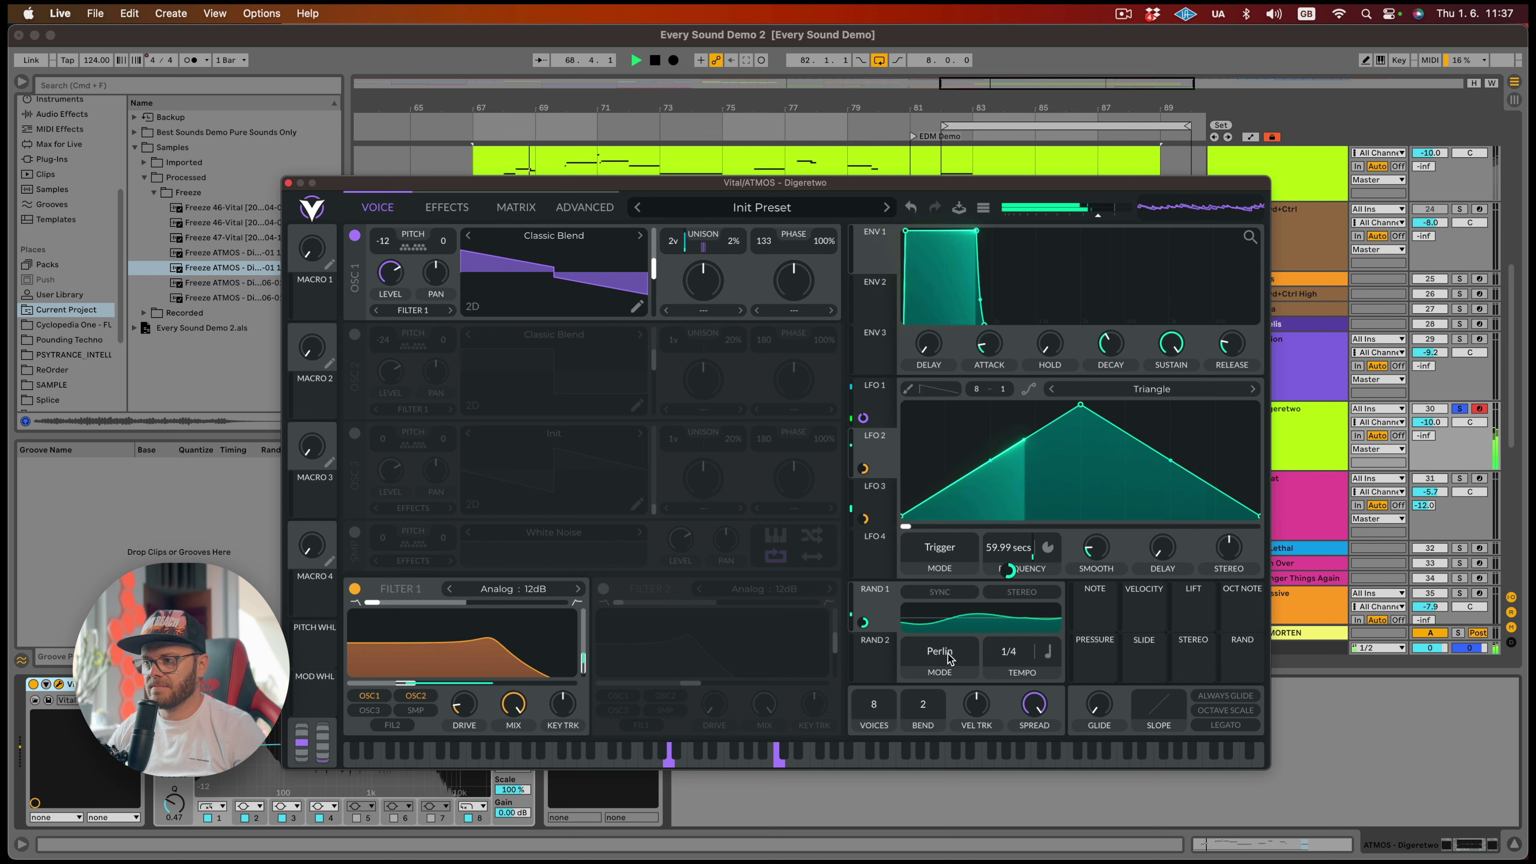
{"action": "key", "text": "space"}
{"action": "left_click", "coordinate": [940, 652]}
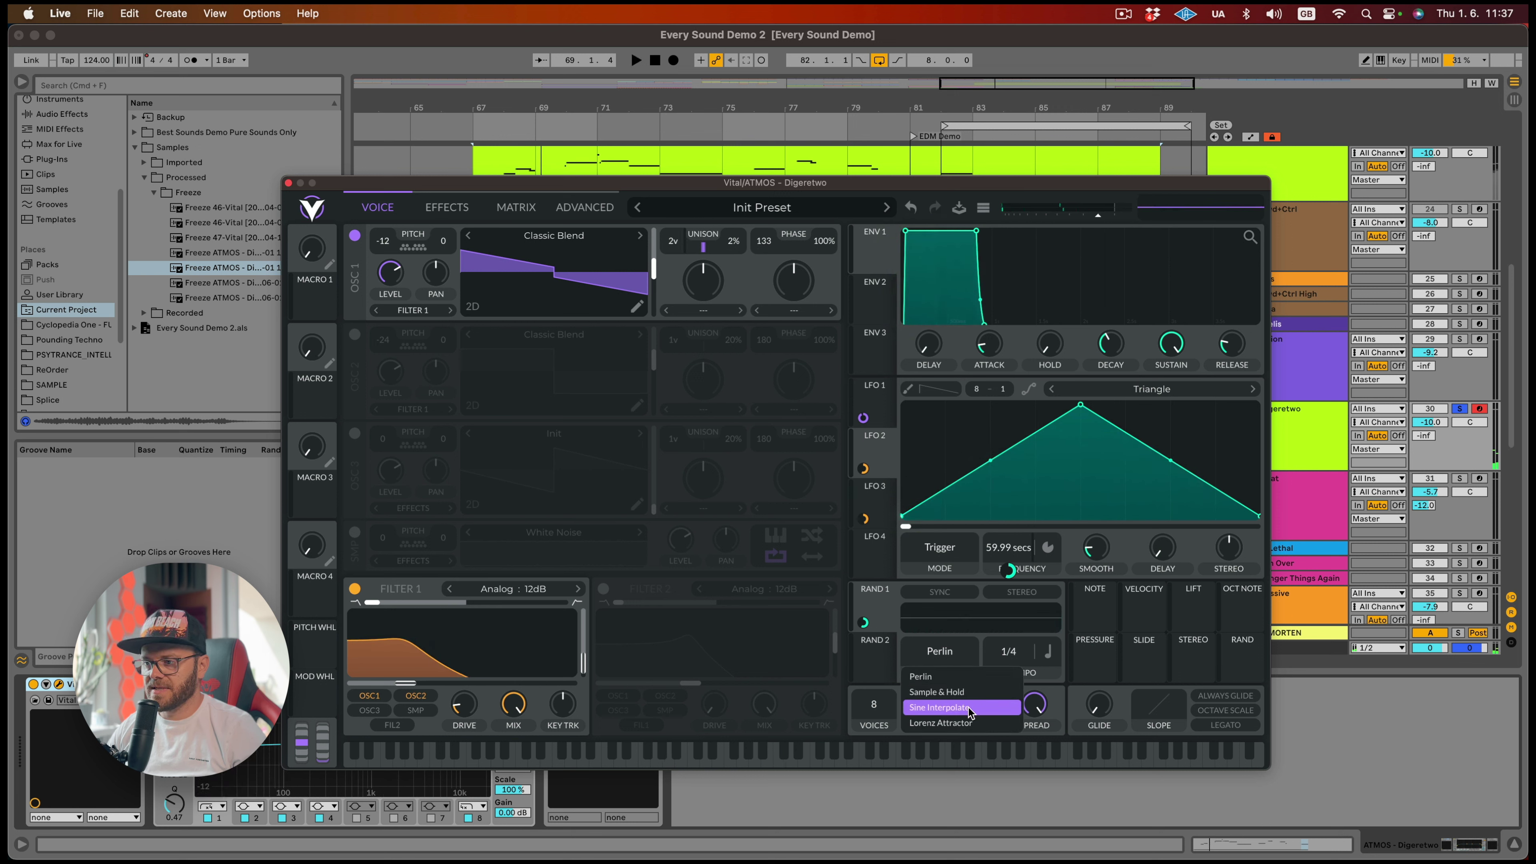
{"action": "key", "text": "space"}
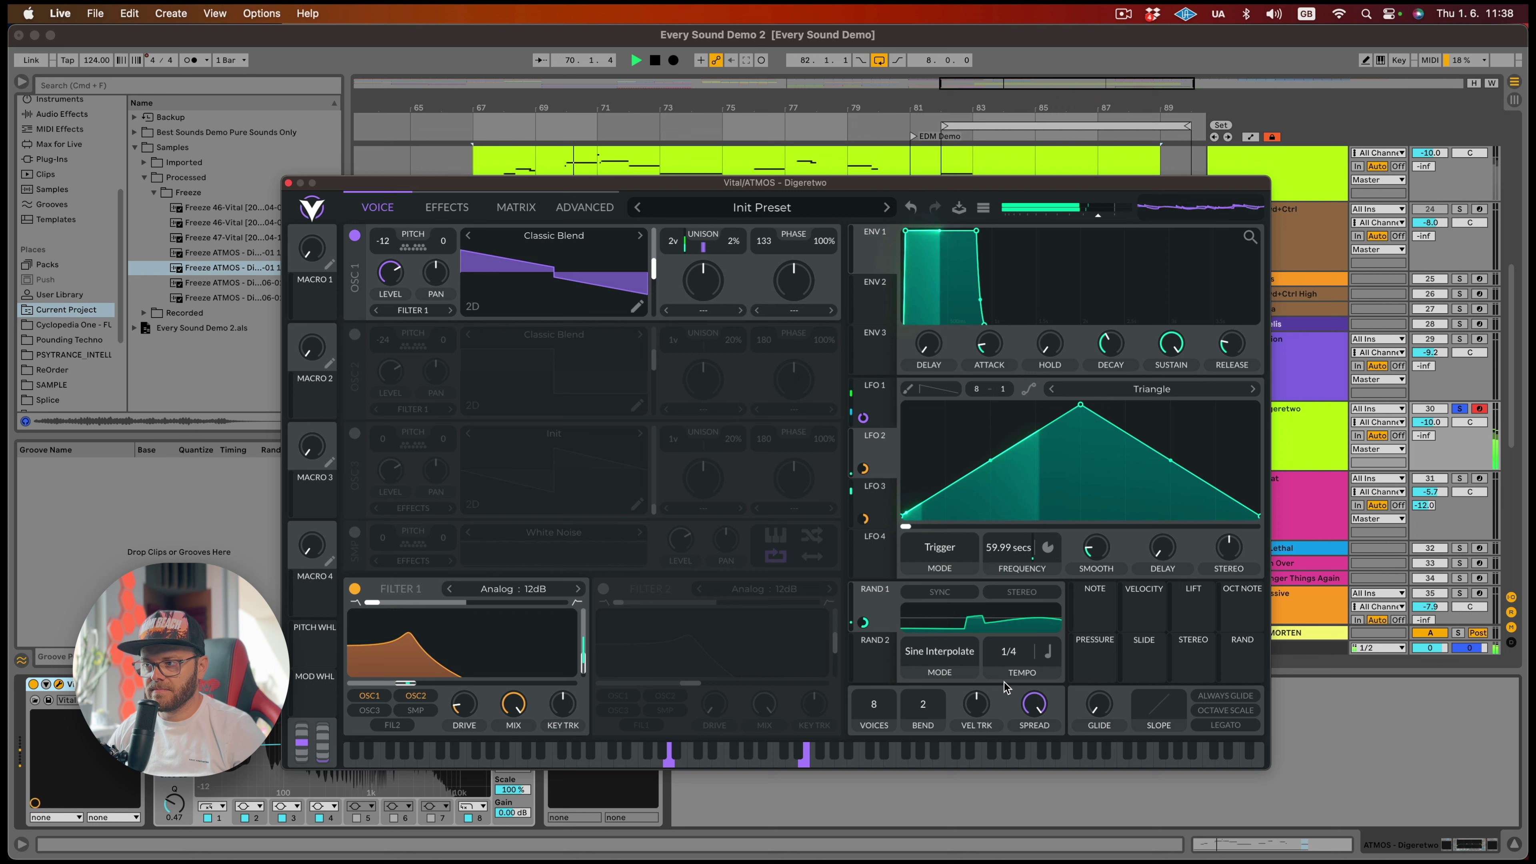
{"action": "key", "text": "space"}
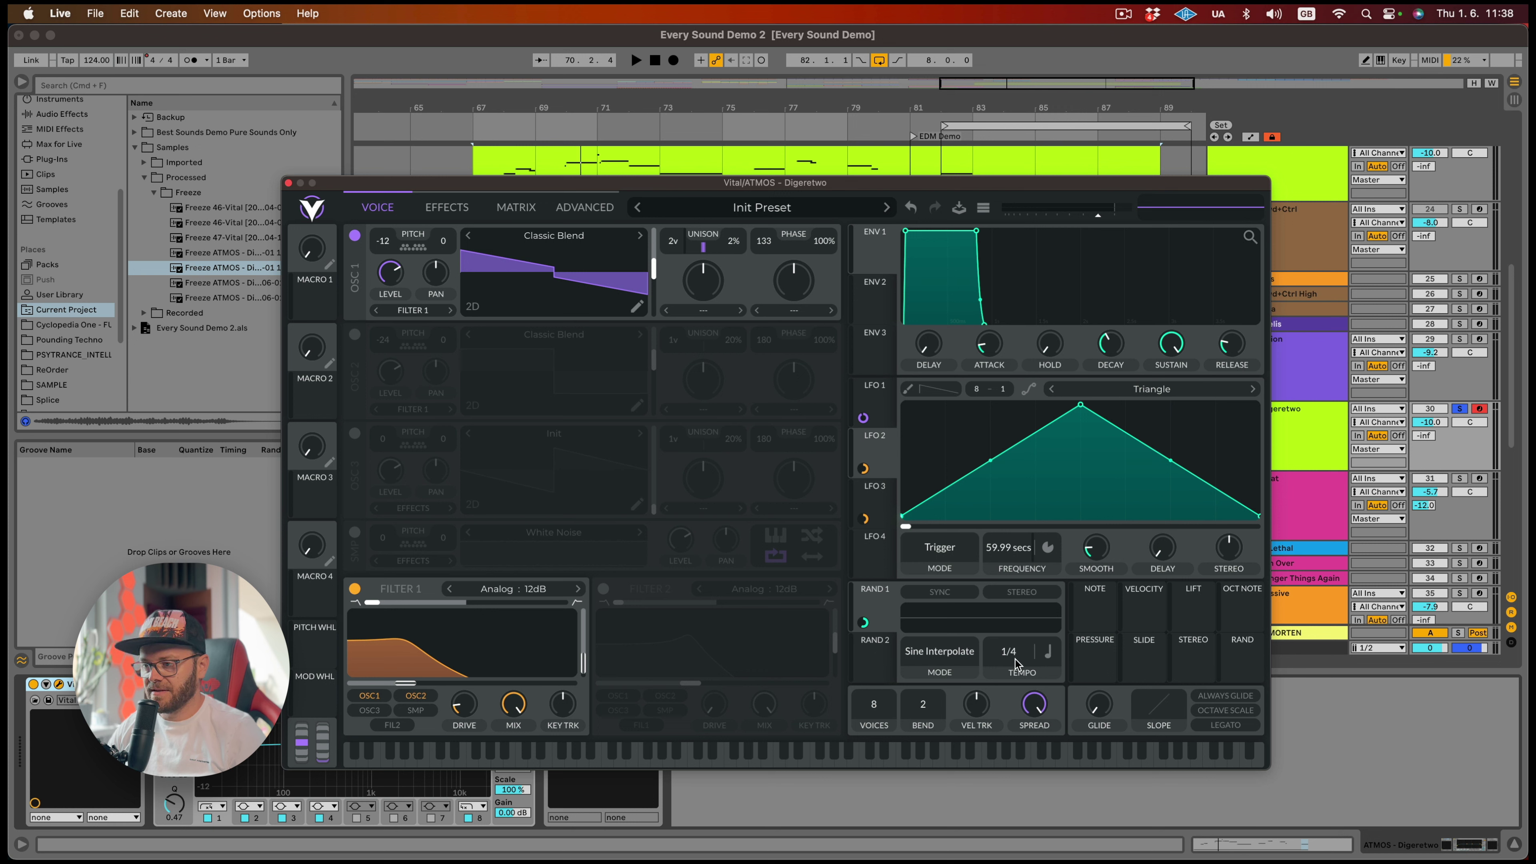
Route Random 2 to a modulation target and audition the patch
{"action": "left_click_drag", "start_coordinate": [874, 664], "coordinate": [1005, 661]}
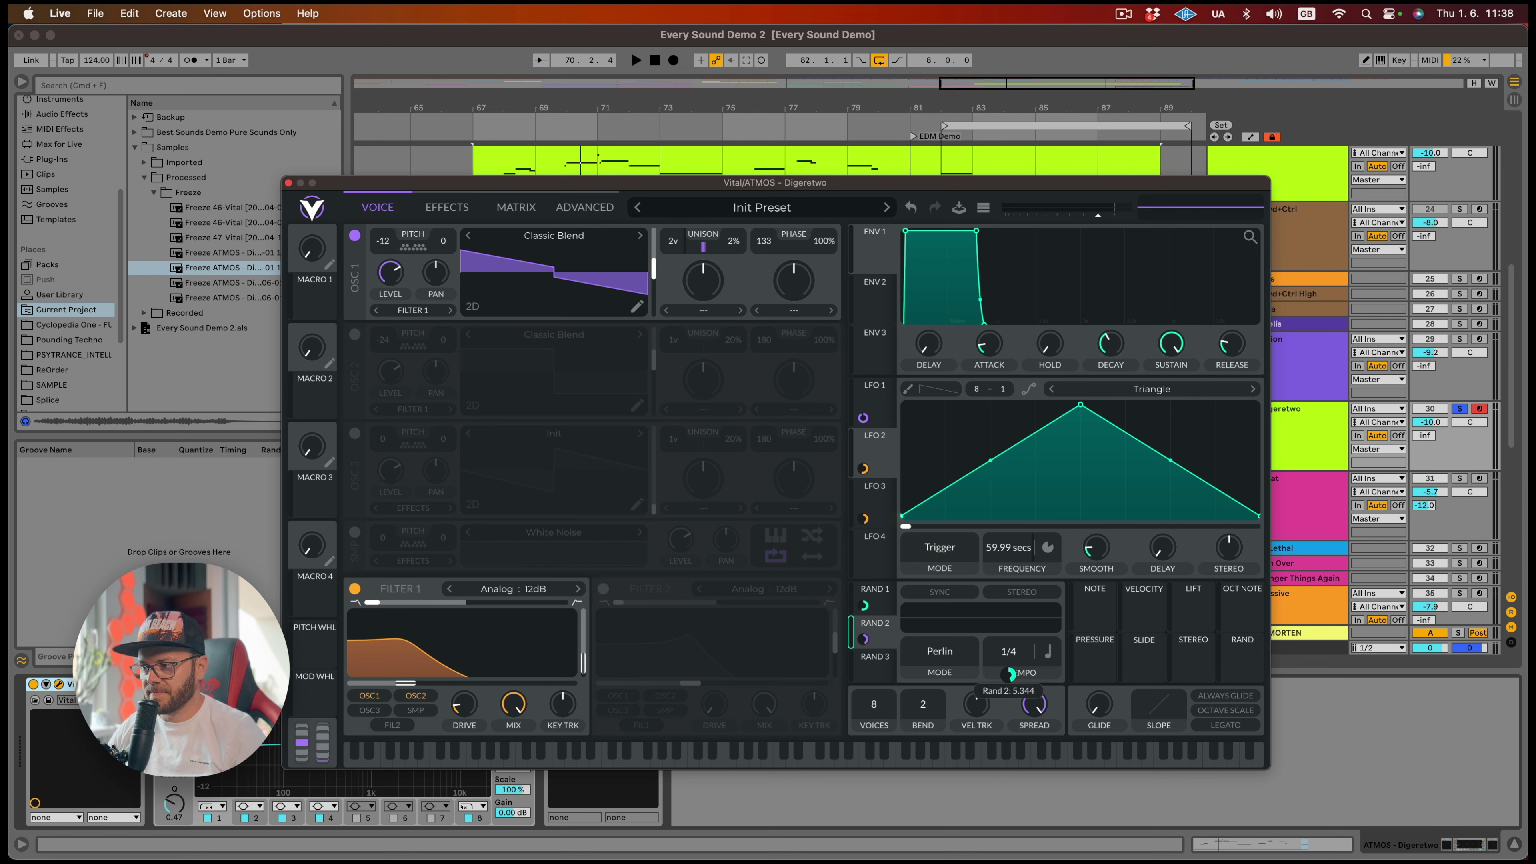
{"action": "key", "text": "space"}
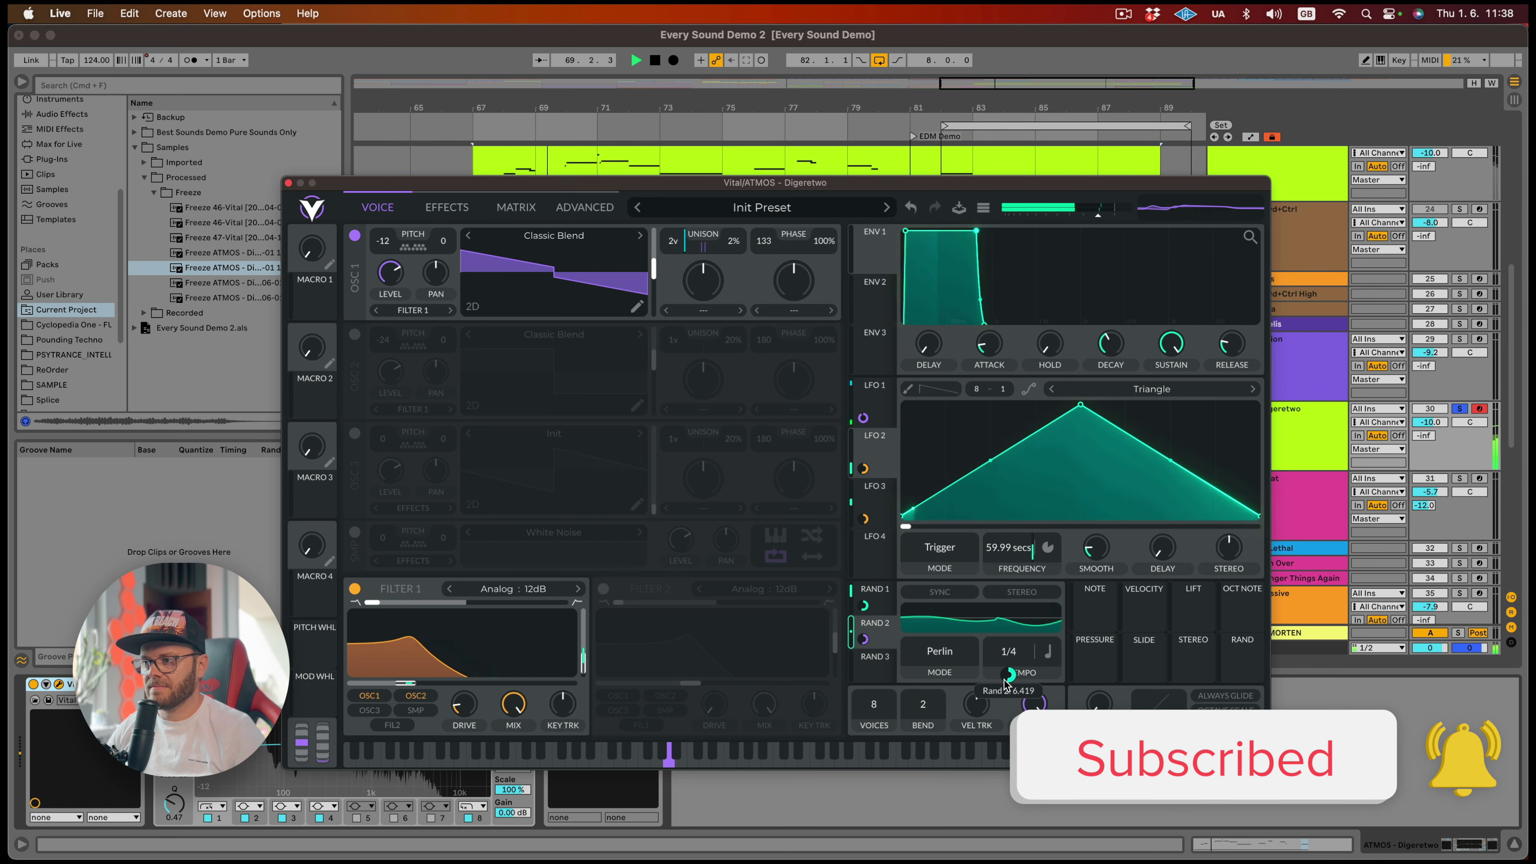
{"action": "key", "text": "space"}
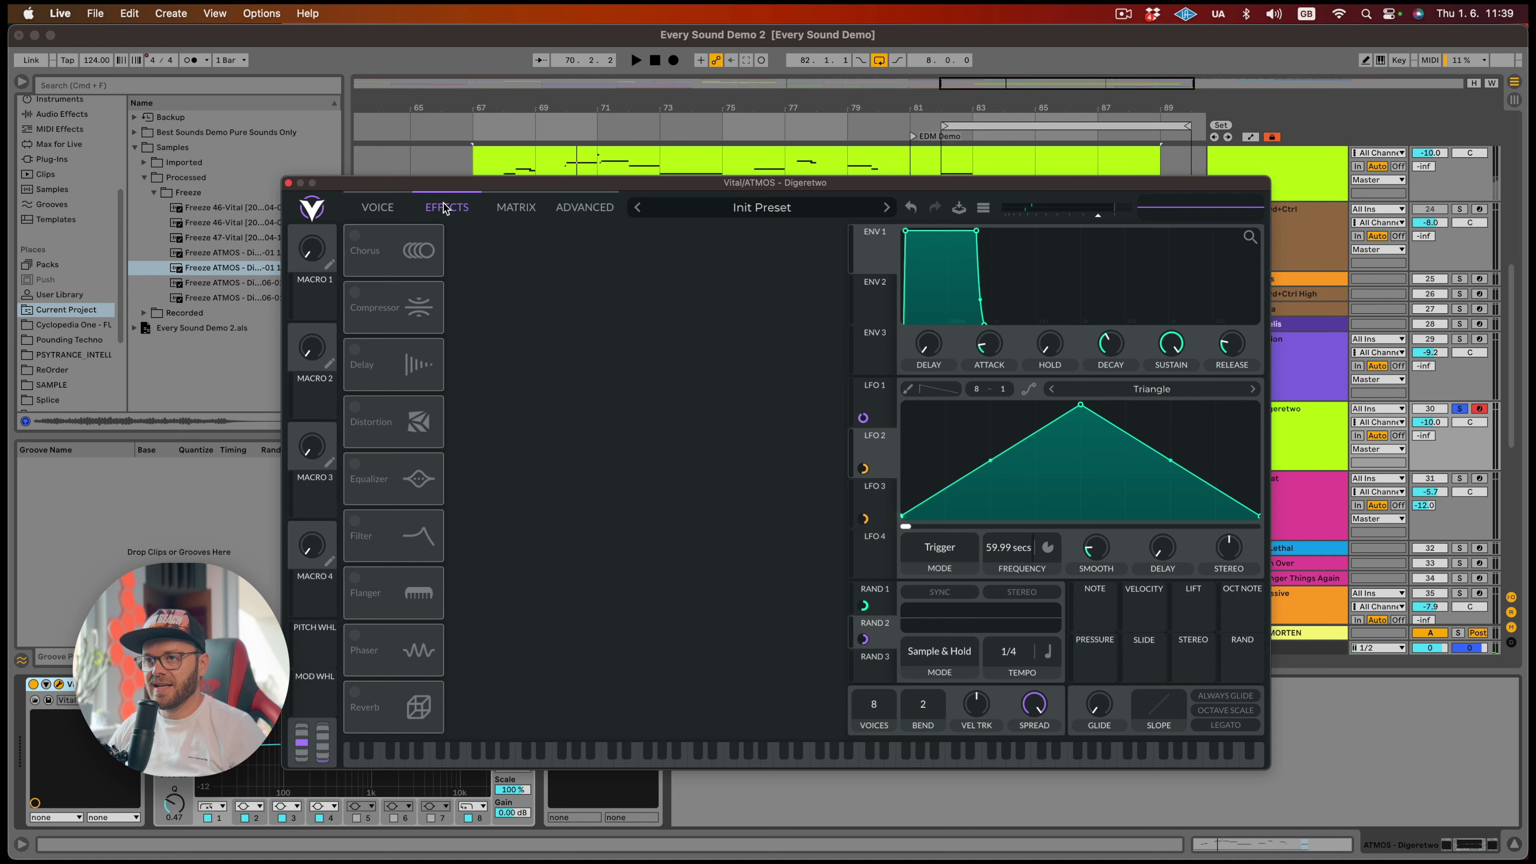
Open the modulation matrix, audition the modulations, and scroll LFO 2's frequency to 40.39 secs
{"action": "left_click", "coordinate": [517, 208]}
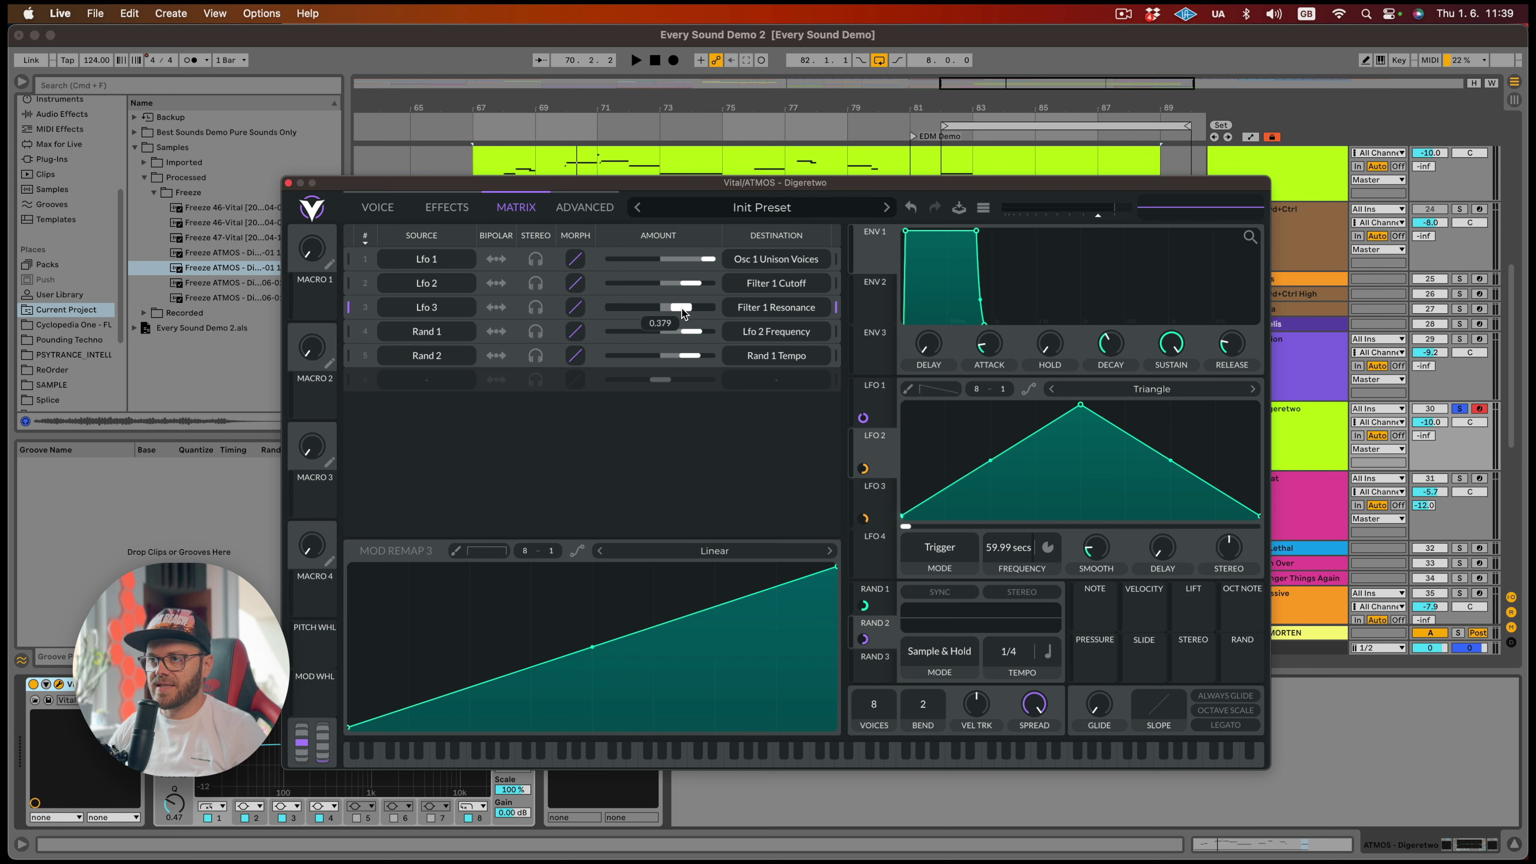
{"action": "key", "text": "space"}
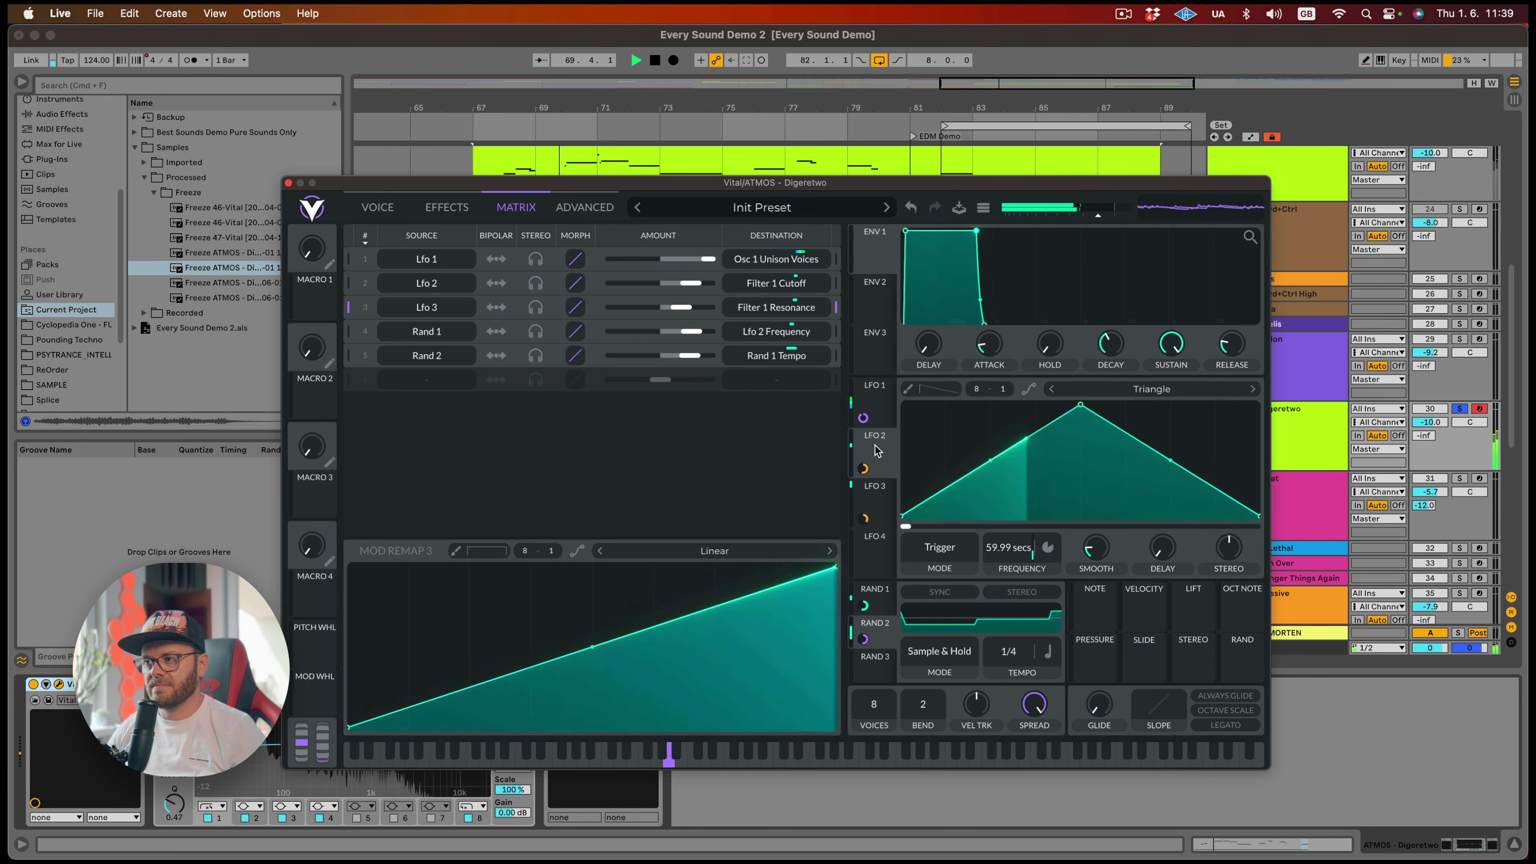
{"action": "key", "text": "space"}
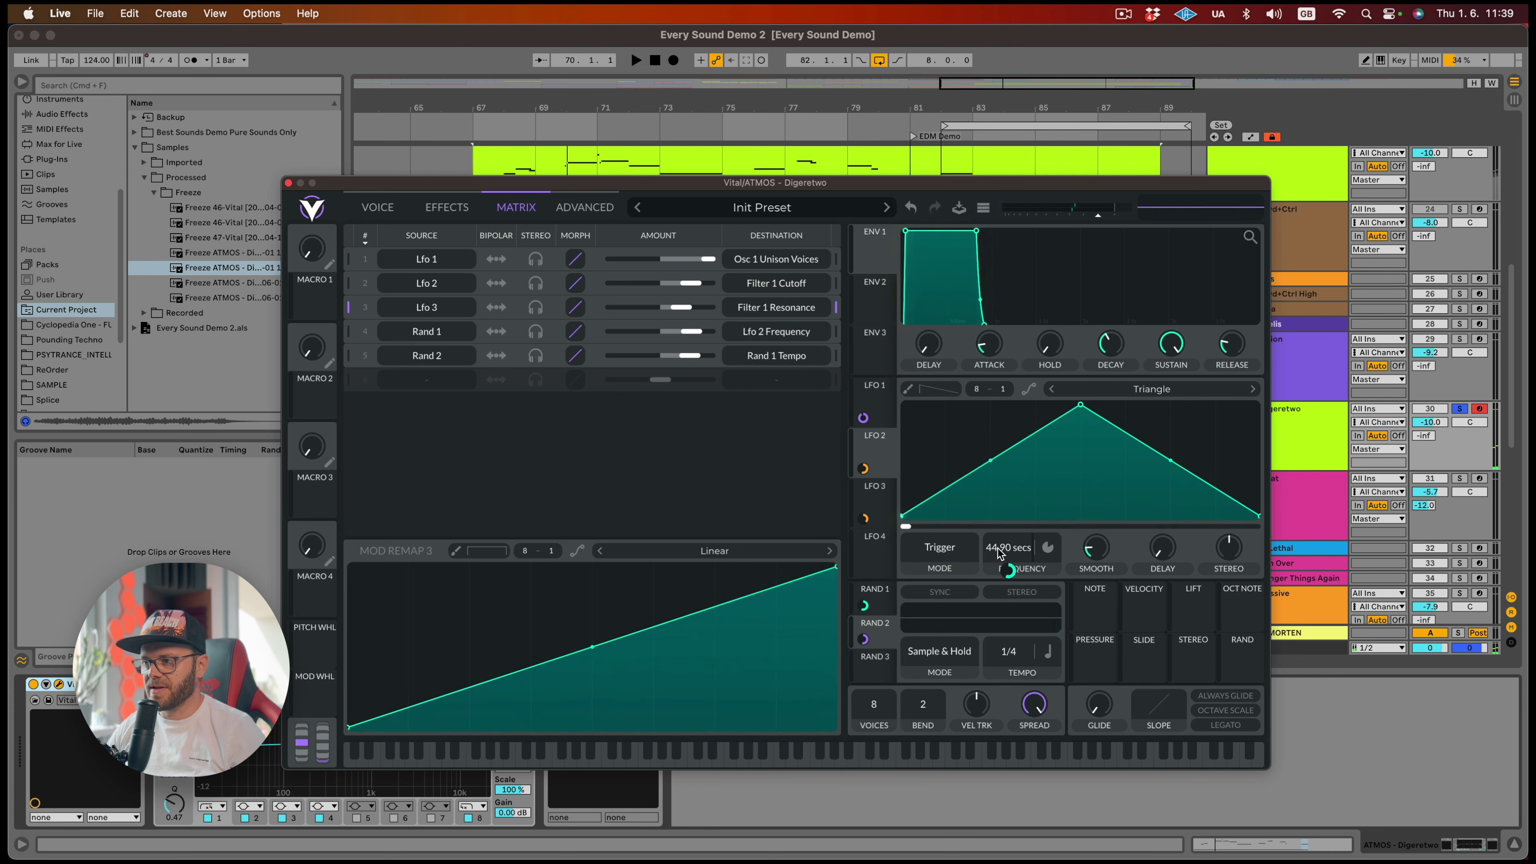
{"action": "key", "text": "space"}
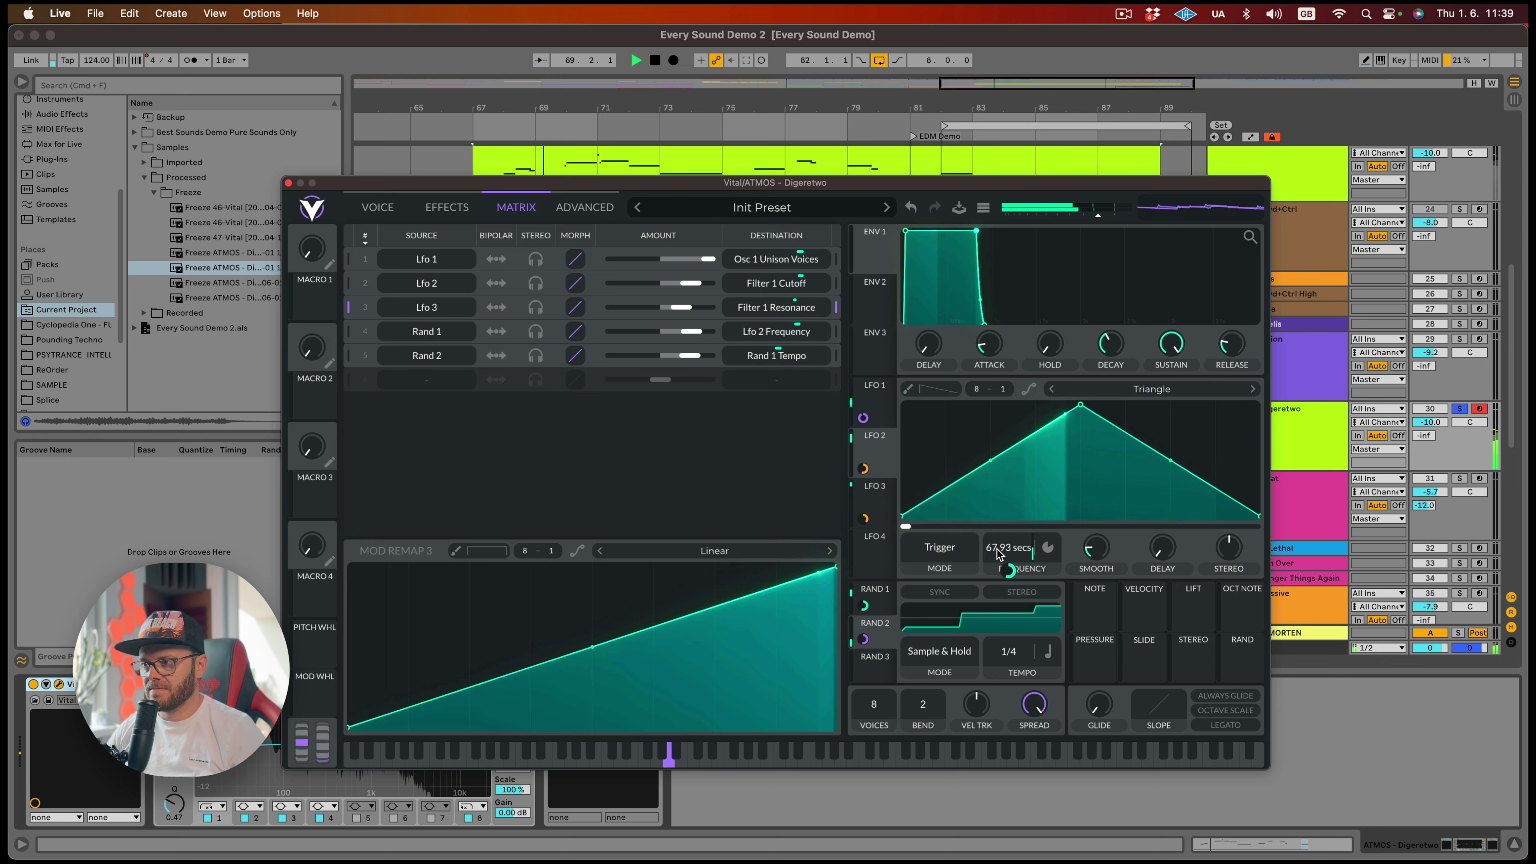
{"action": "scroll", "coordinate": [1002, 552], "scroll_direction": "up", "scroll_amount": 5}
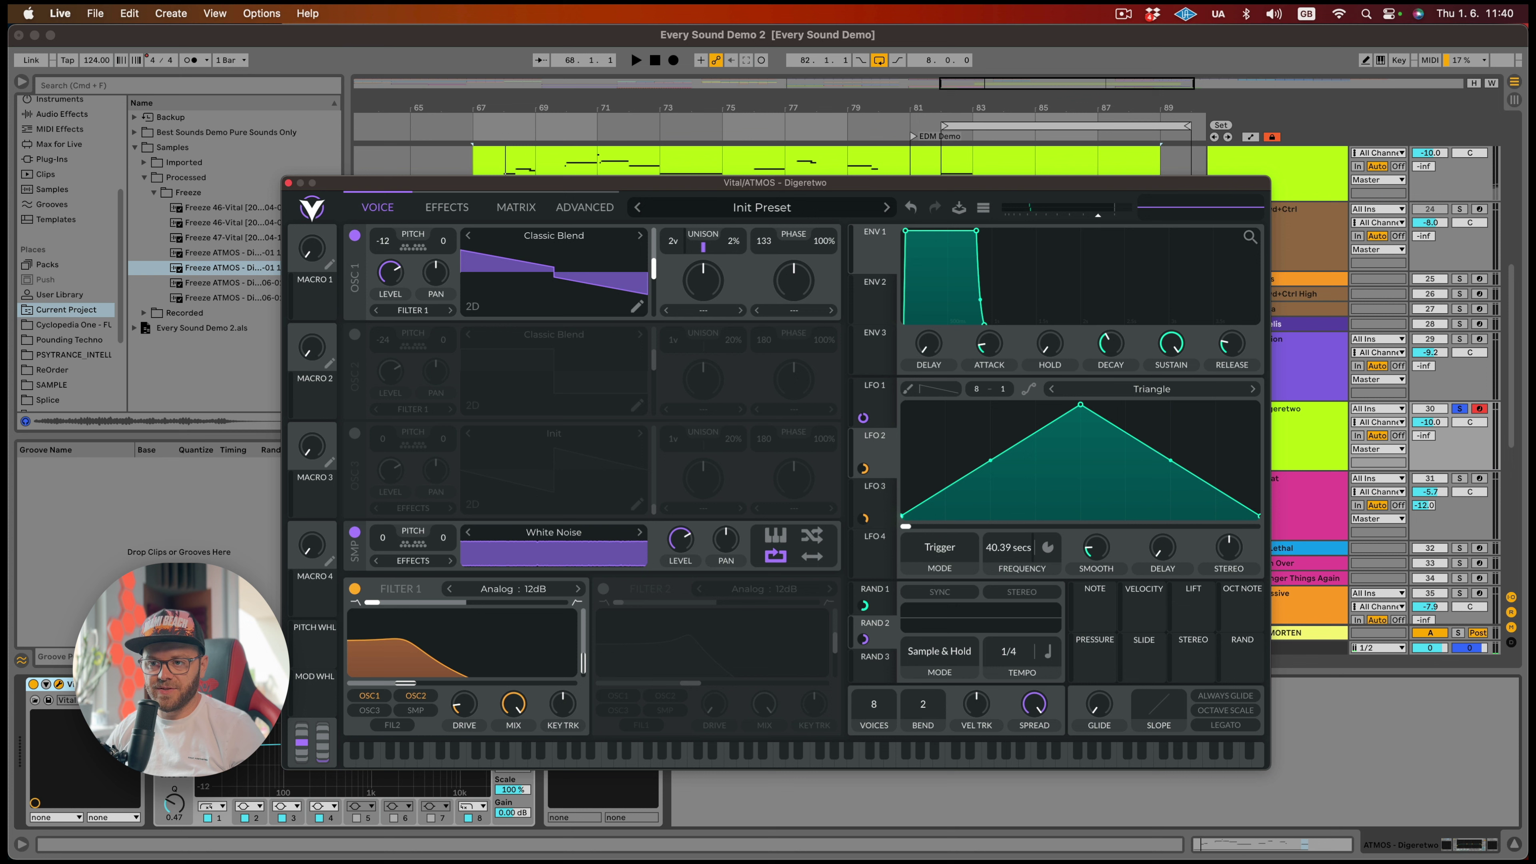
Route the SMP white noise to Filter 1 and add LFO 4 modulation of 0.382 to its level
{"action": "left_click", "coordinate": [420, 578]}
{"action": "key", "text": "space"}
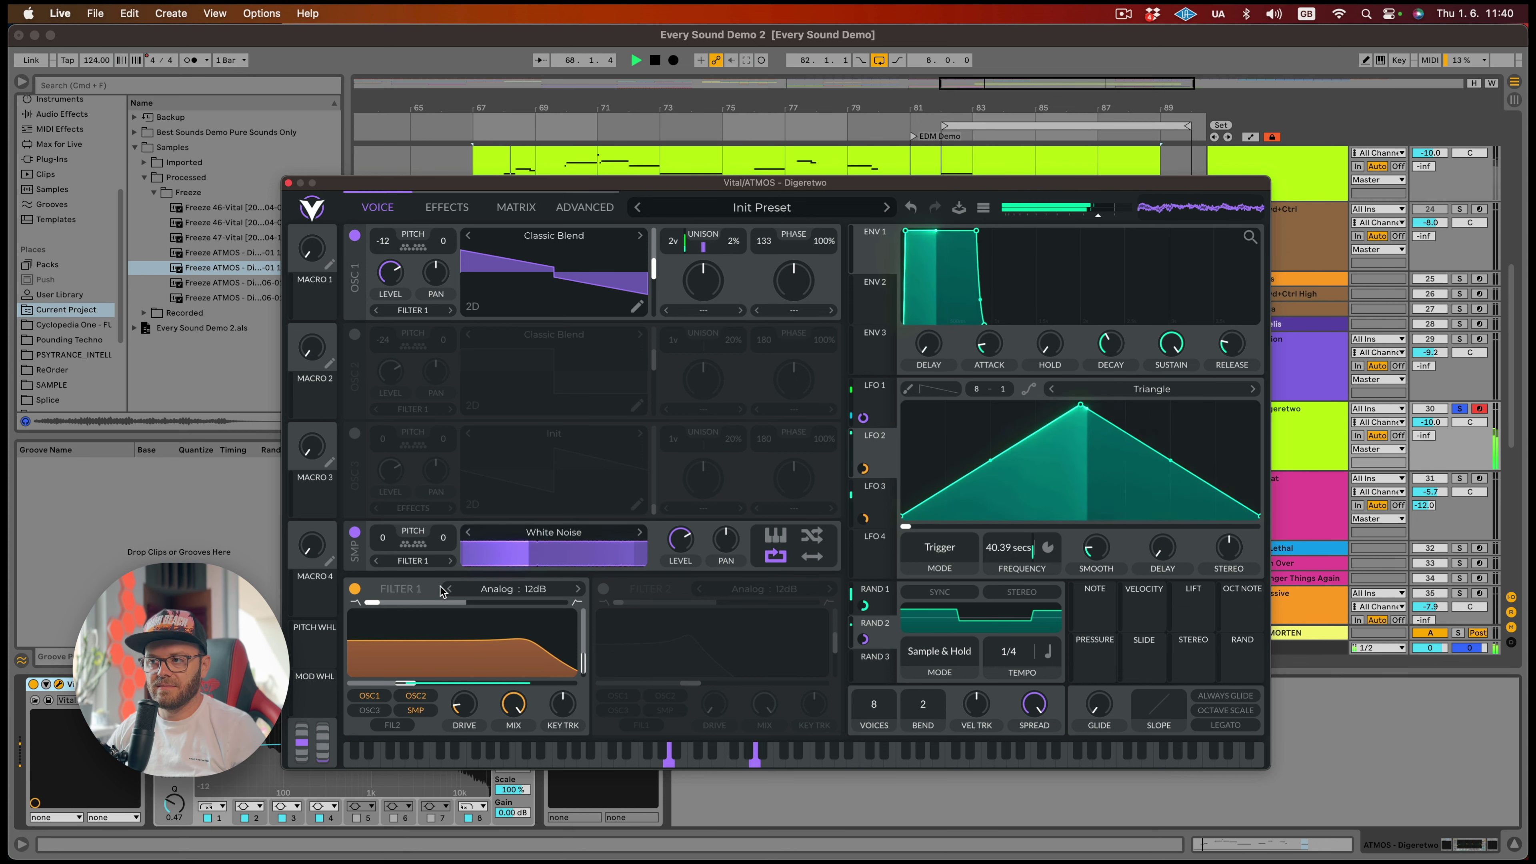
{"action": "key", "text": "space"}
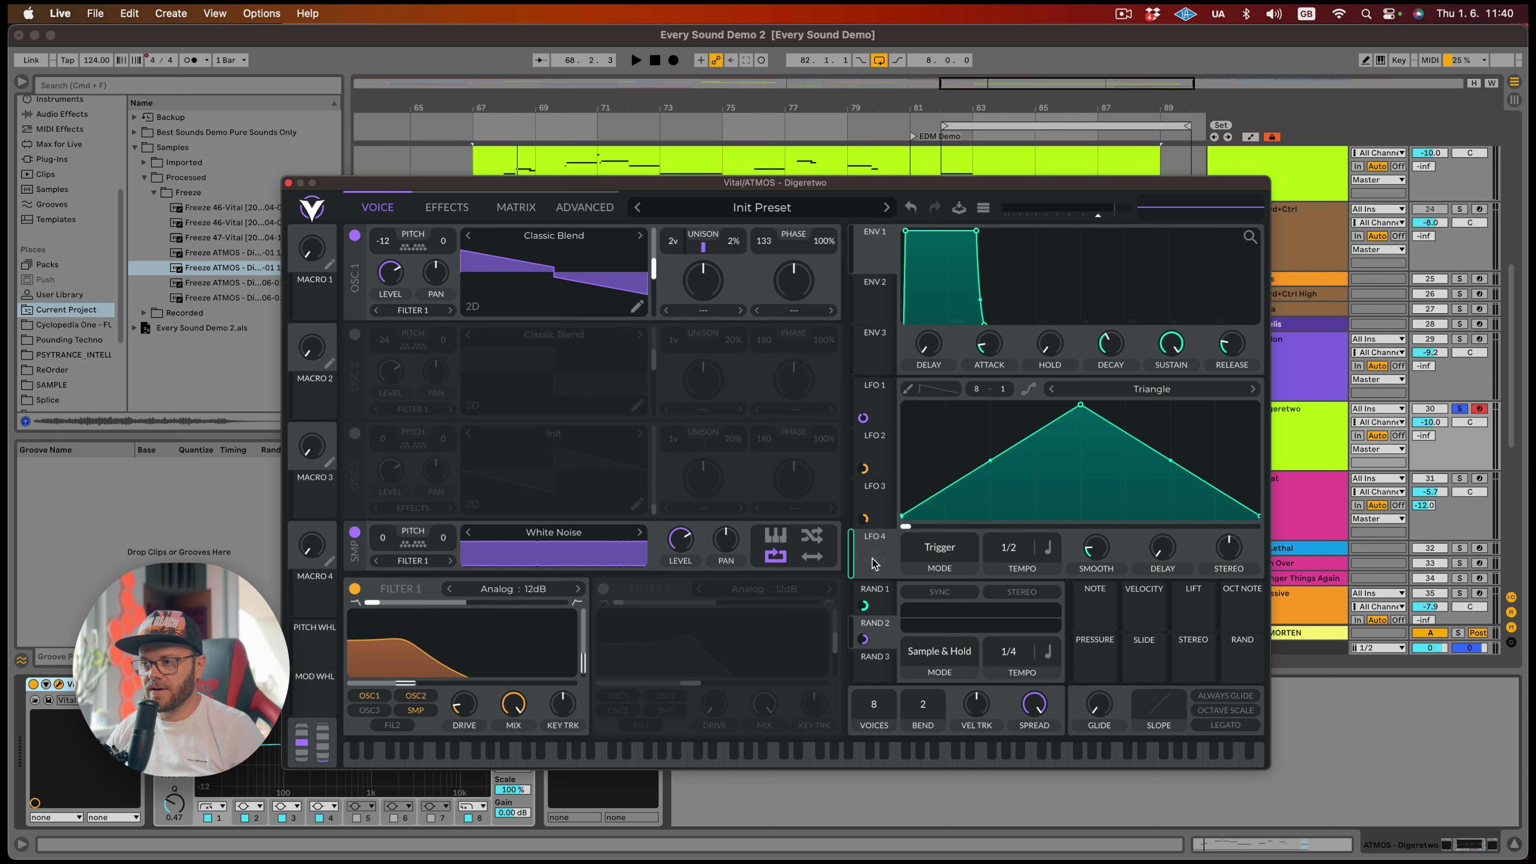
{"action": "left_click_drag", "start_coordinate": [814, 555], "coordinate": [681, 540]}
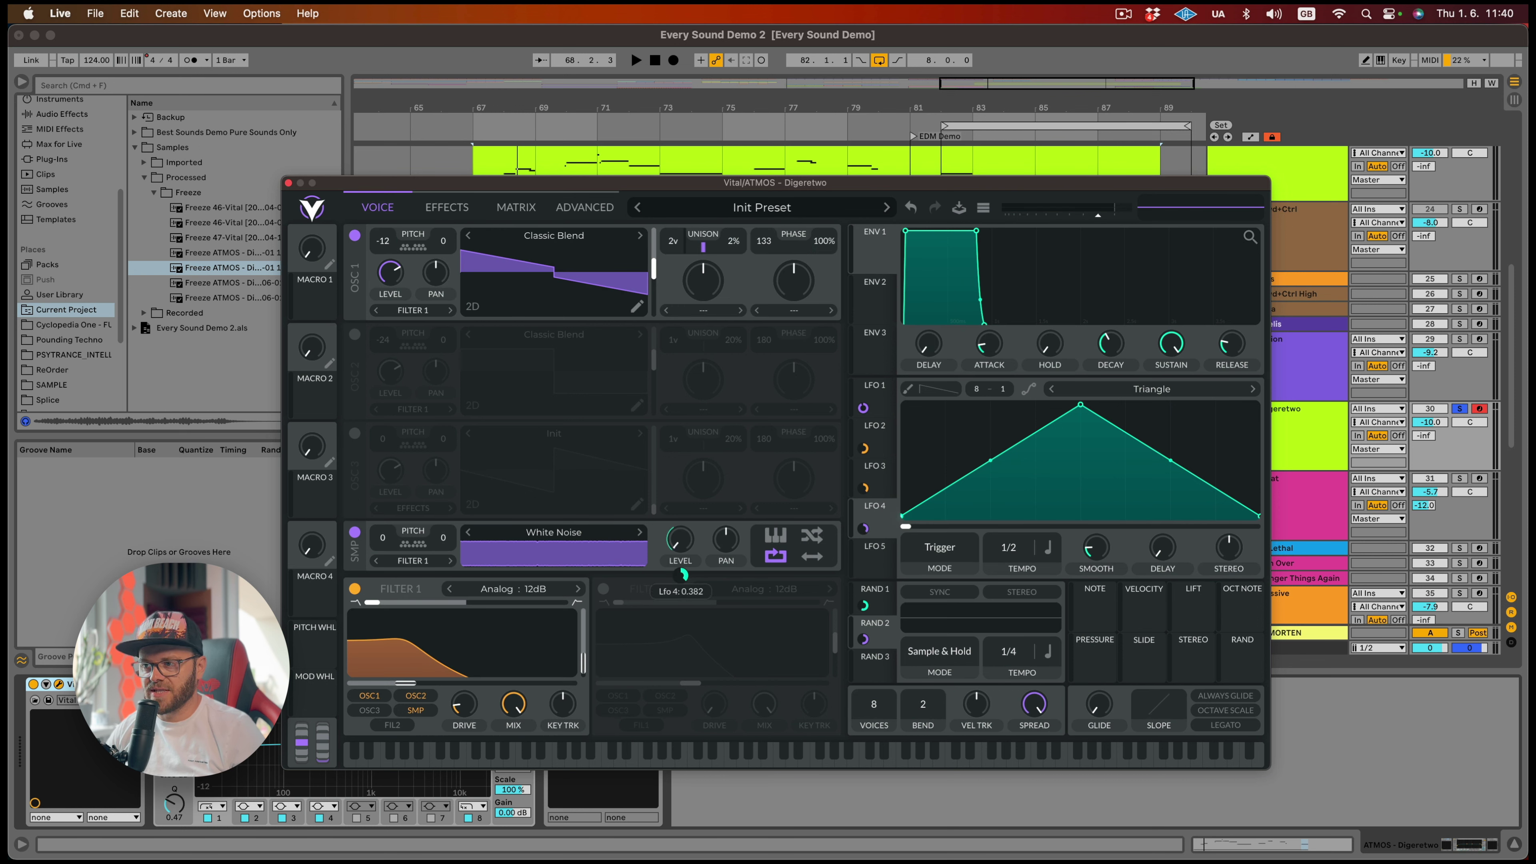
{"action": "key", "text": "space"}
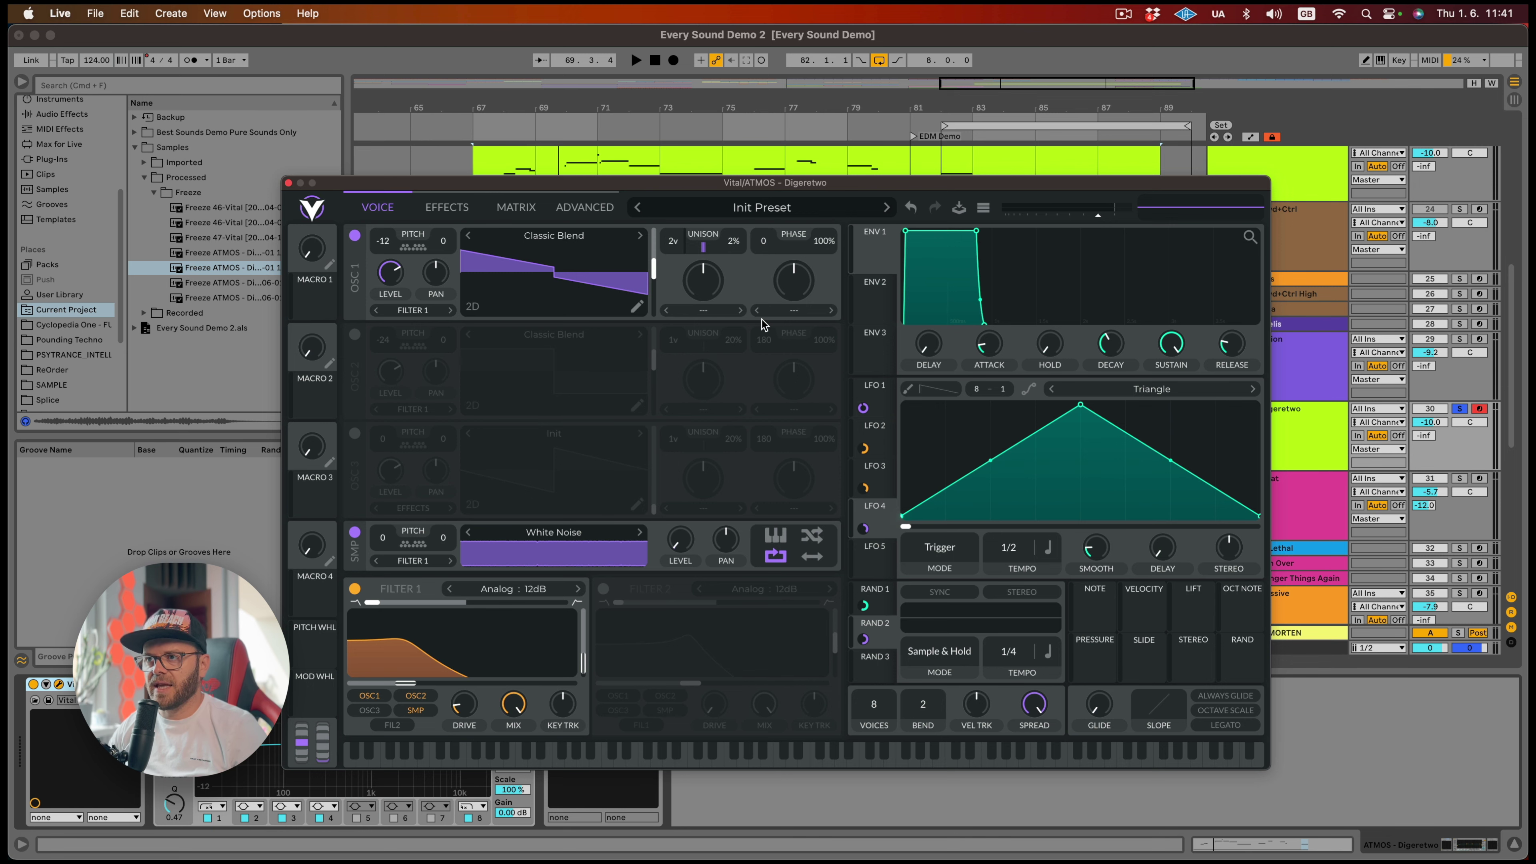
Change LFO 4's tempo from 1/2 toward 1/16 while auditioning the patch
{"action": "key", "text": "space"}
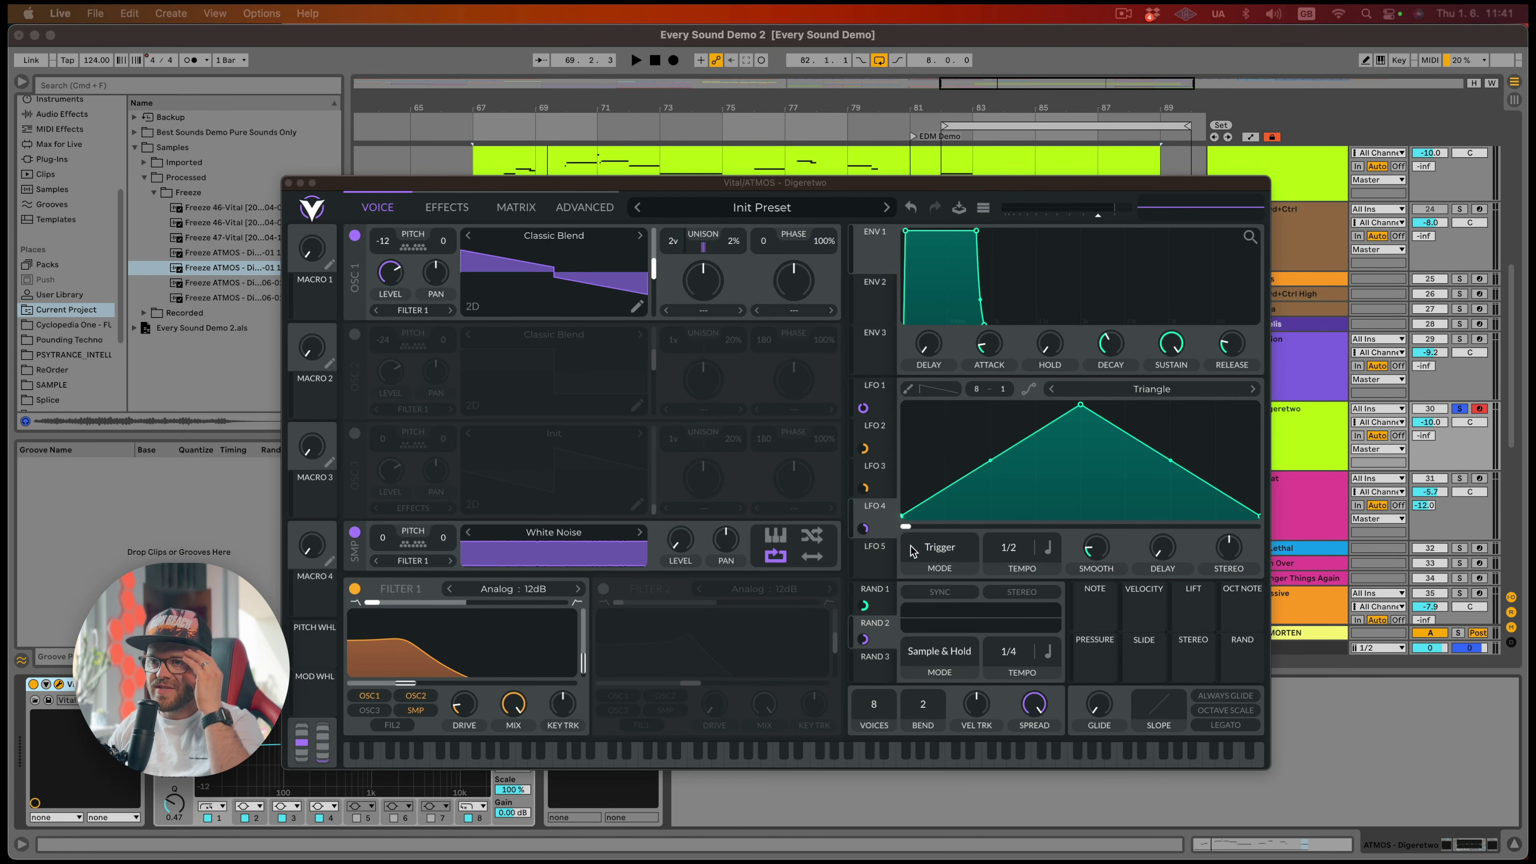
{"action": "left_click_drag", "start_coordinate": [1015, 552], "coordinate": [1017, 572]}
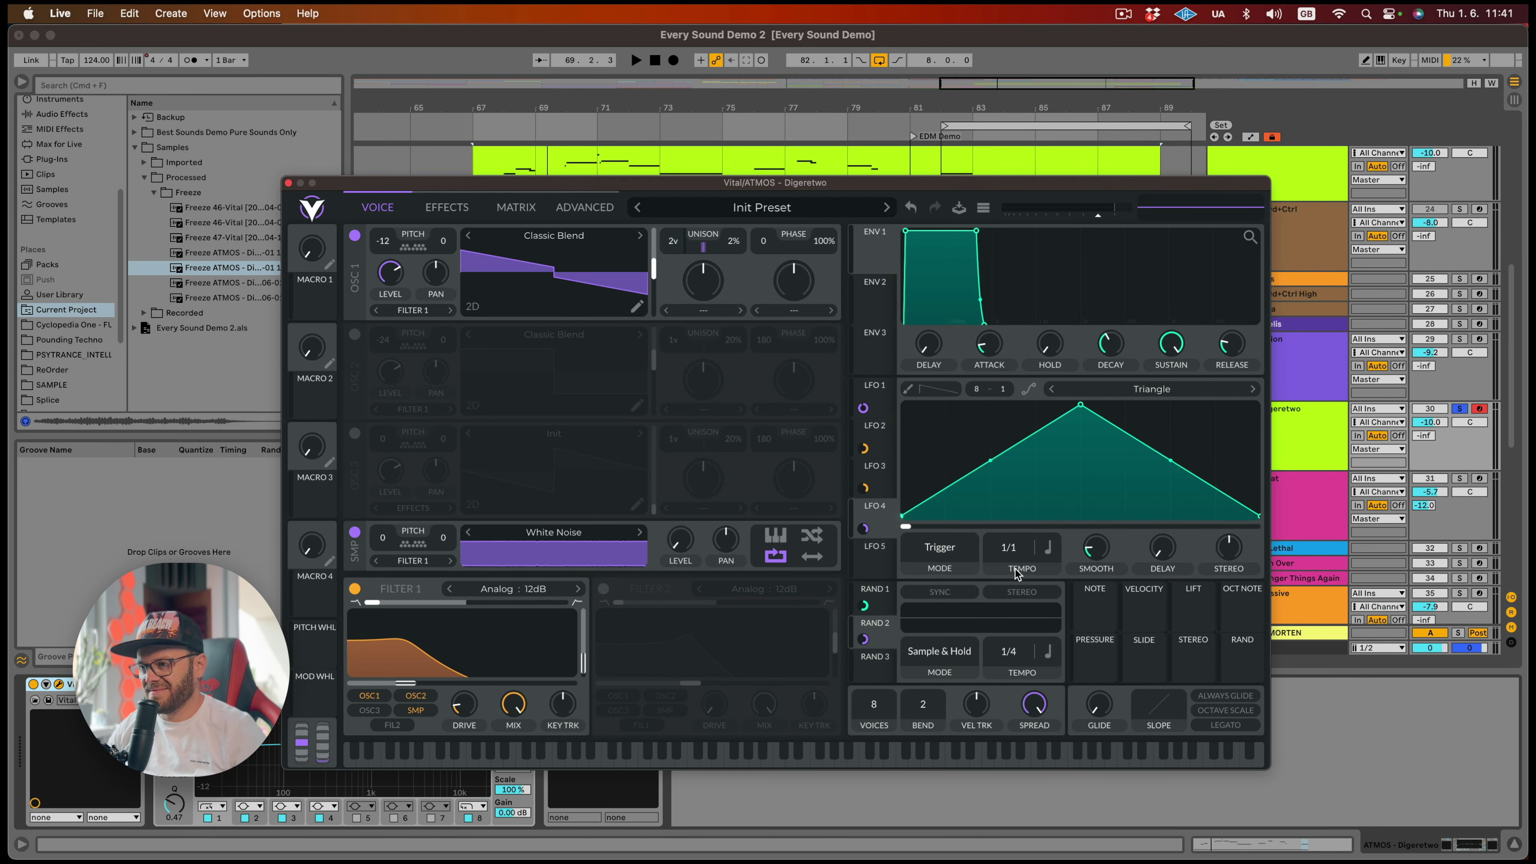
{"action": "key", "text": "space"}
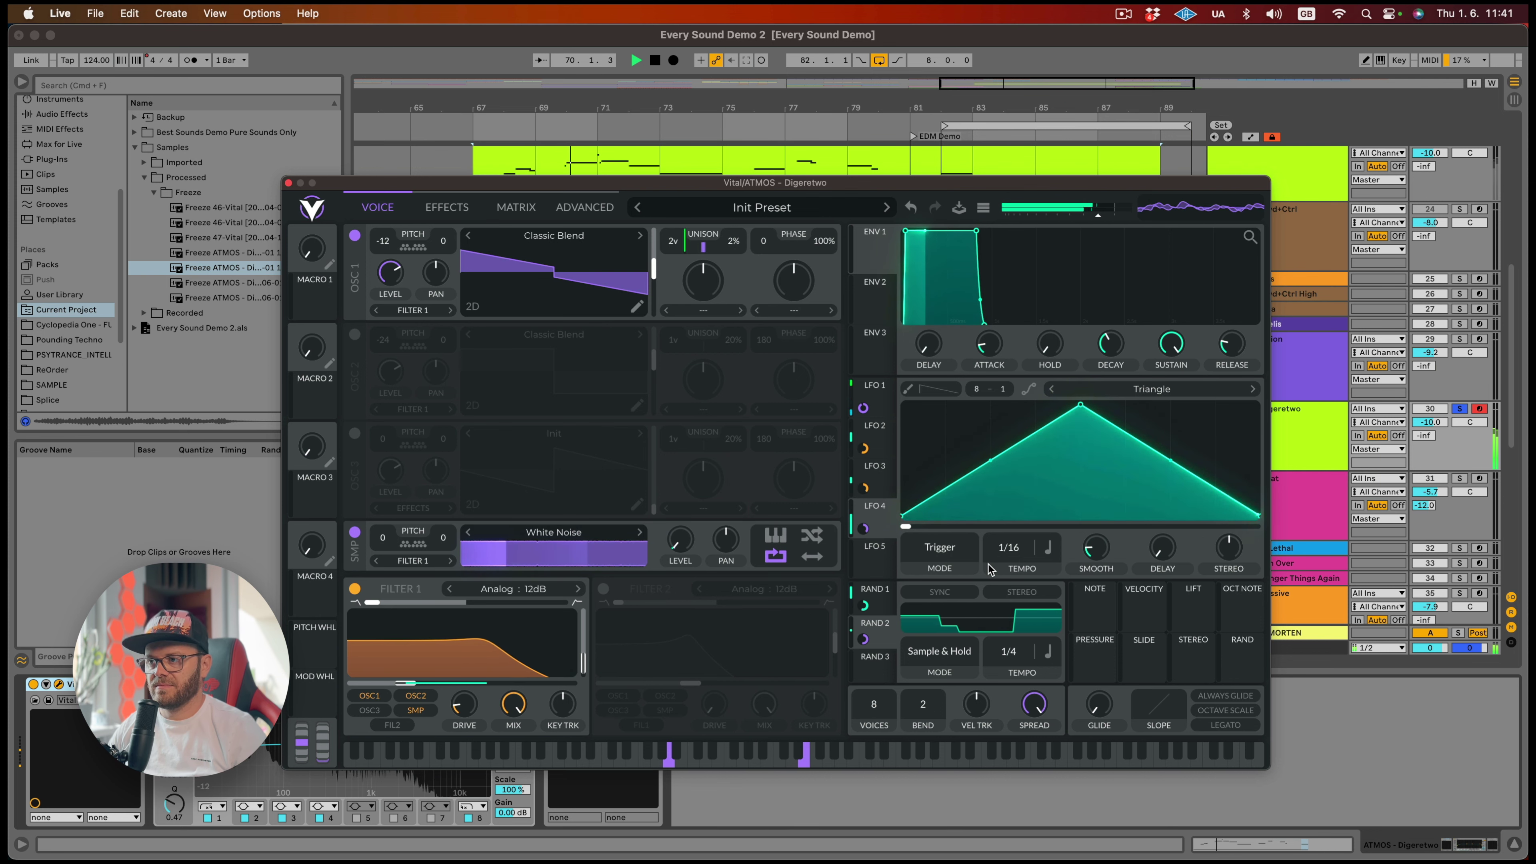
{"action": "key", "text": "space"}
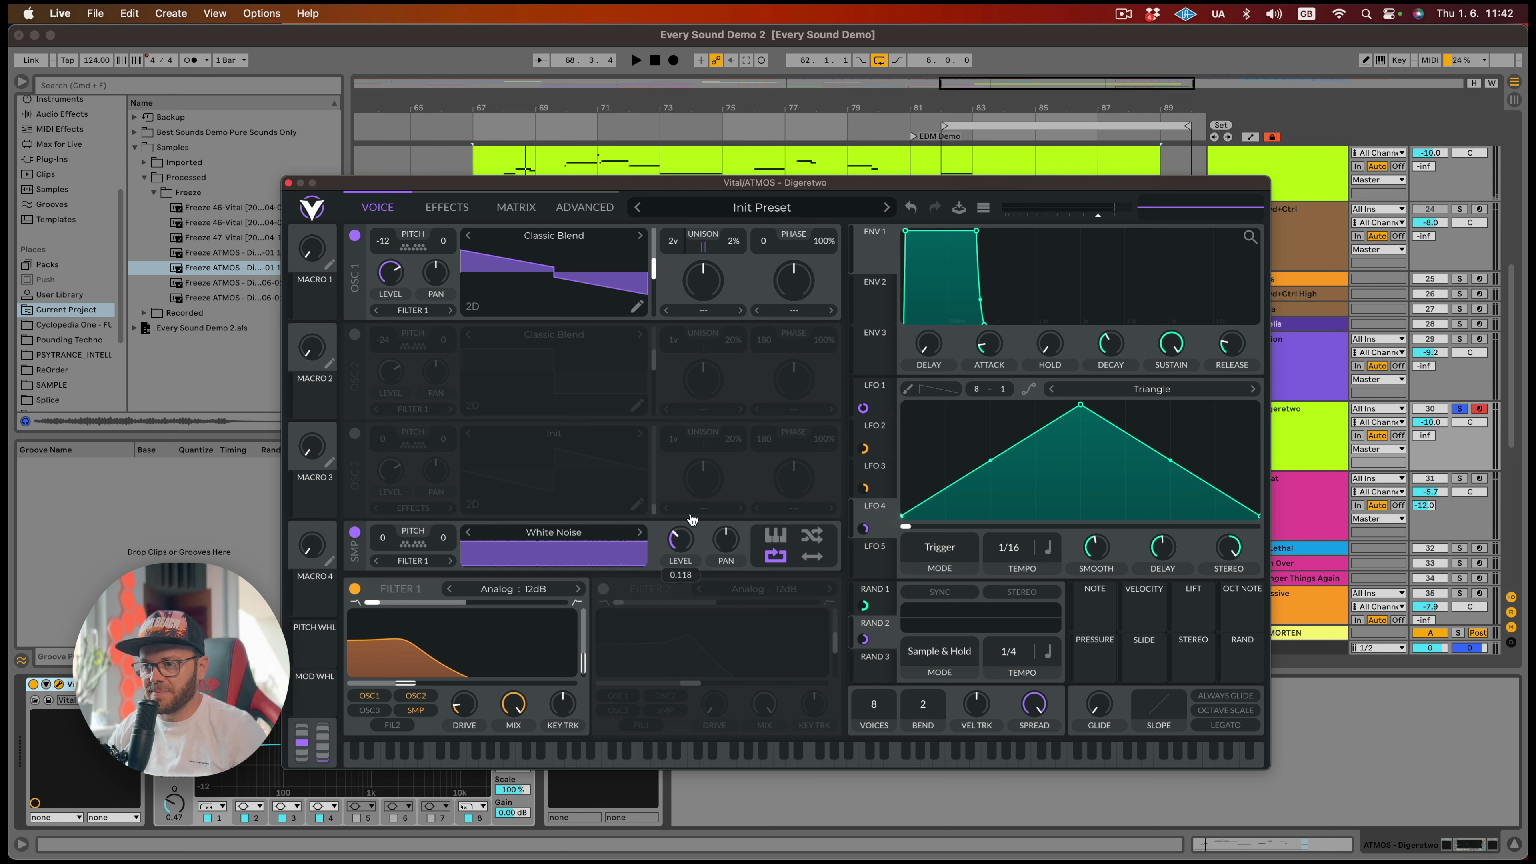
{"action": "key", "text": "space"}
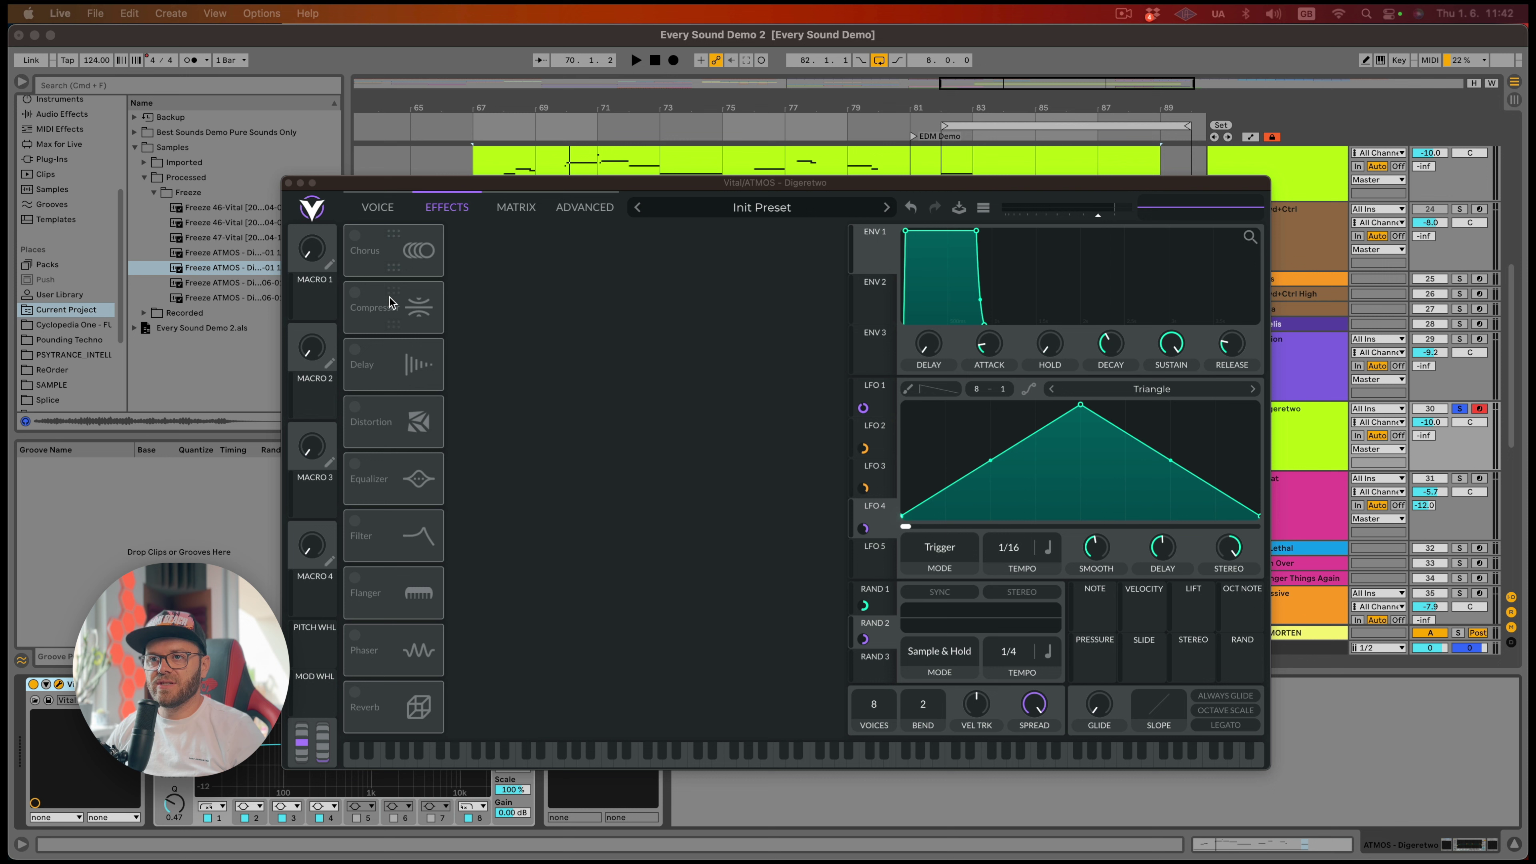
Turn on Down Sample distortion with drive about 8.3 dB and mix lowered to about 0.37
{"action": "left_click", "coordinate": [363, 413]}
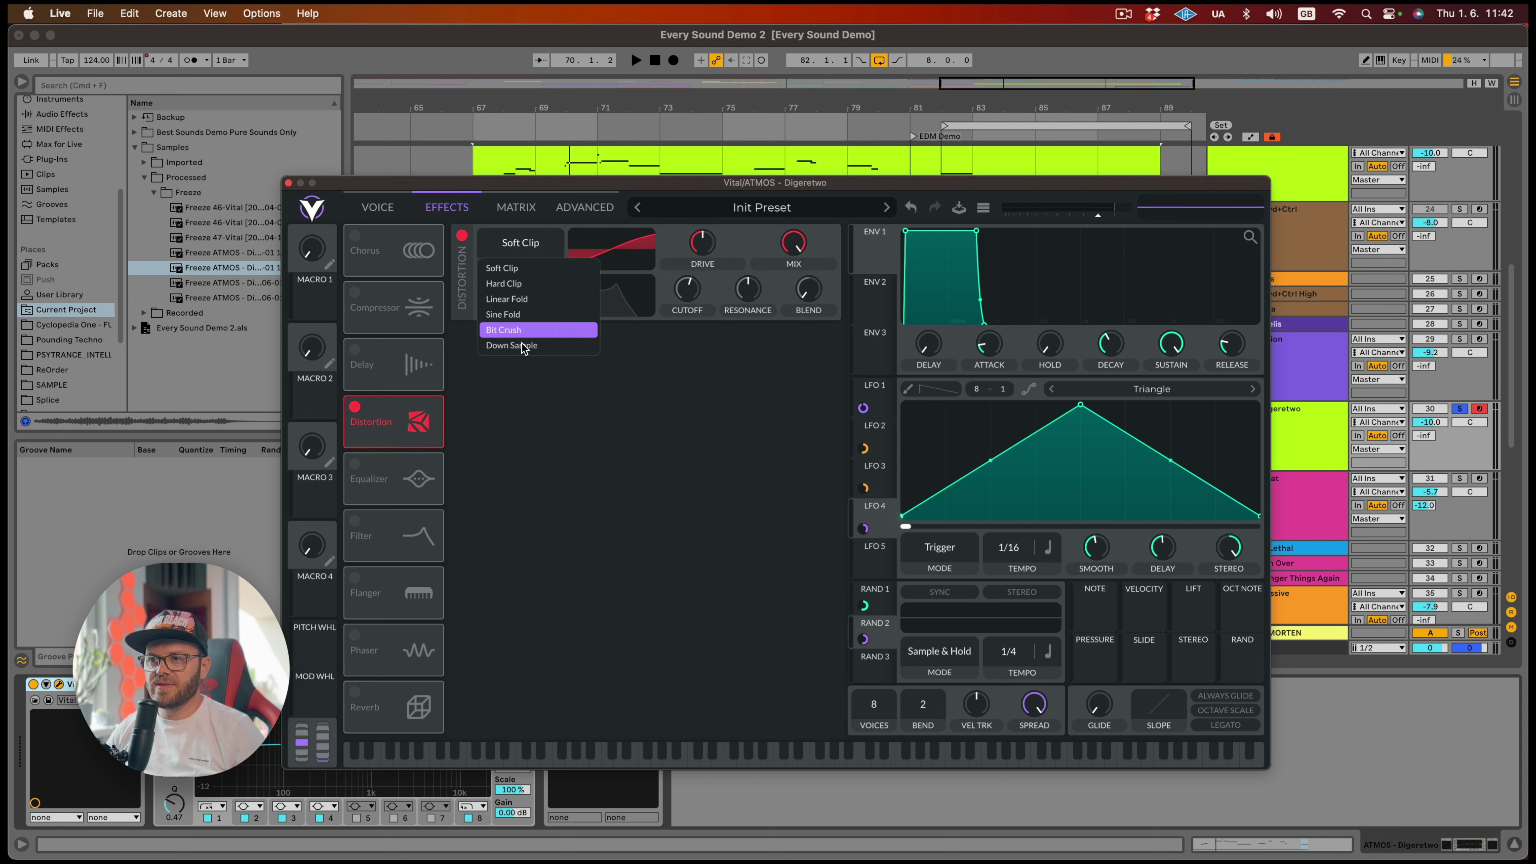
{"action": "left_click", "coordinate": [523, 346]}
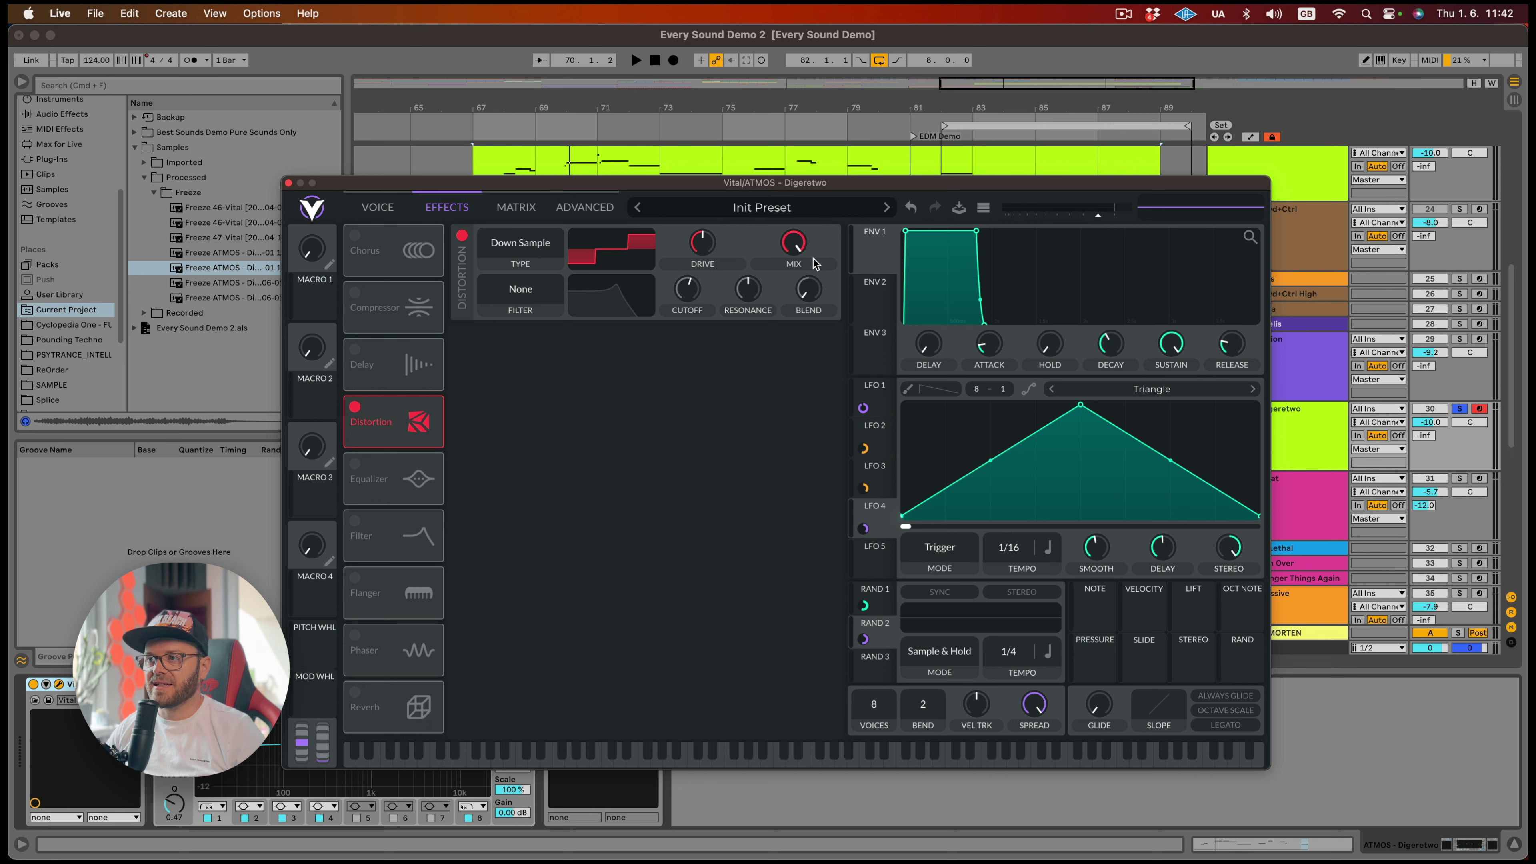
{"action": "key", "text": "space"}
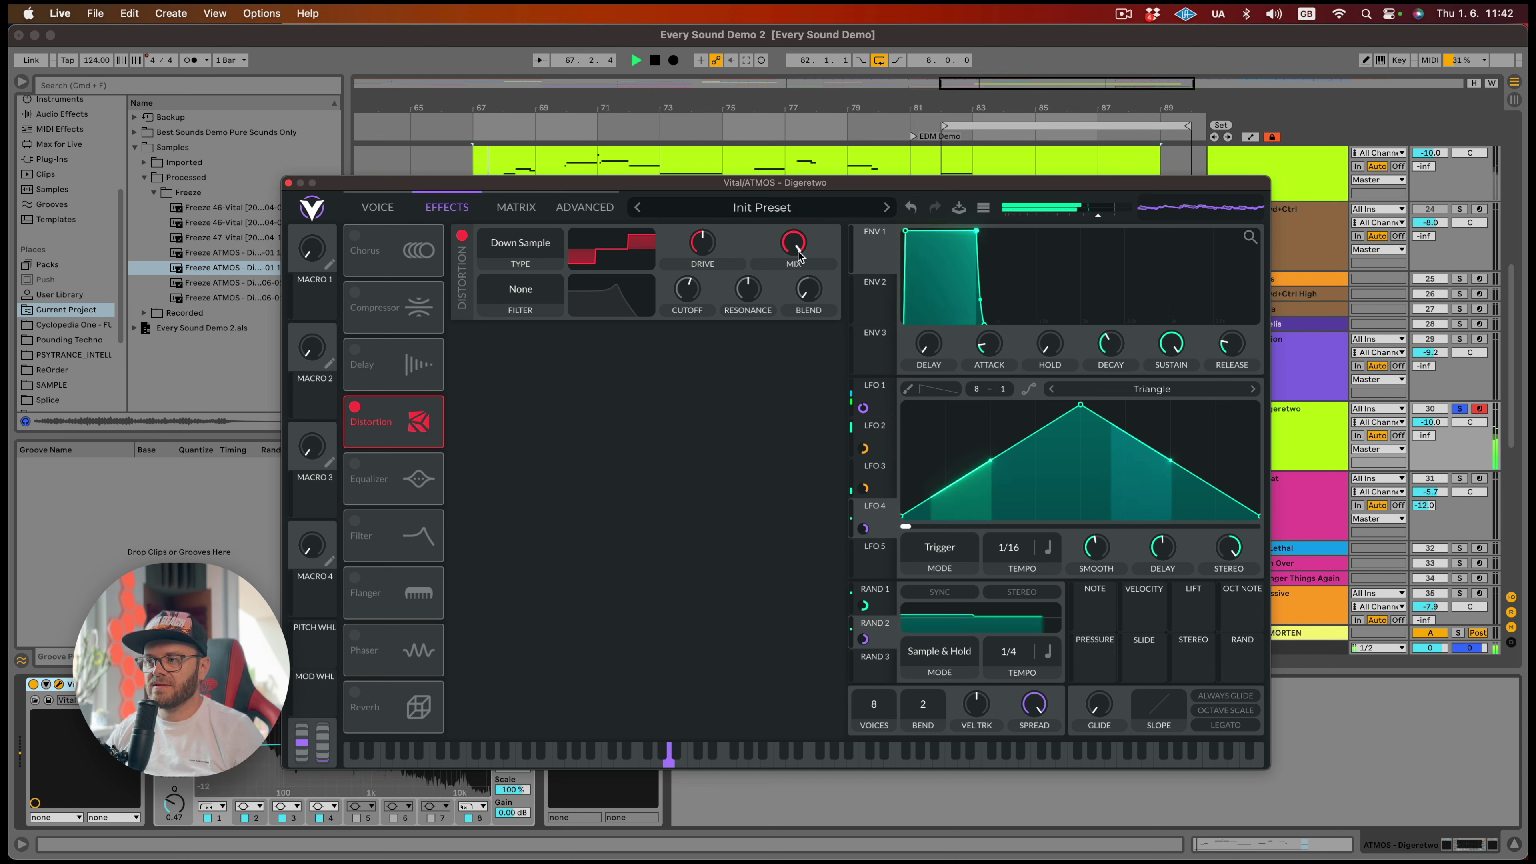
{"action": "left_click_drag", "start_coordinate": [799, 249], "coordinate": [787, 275]}
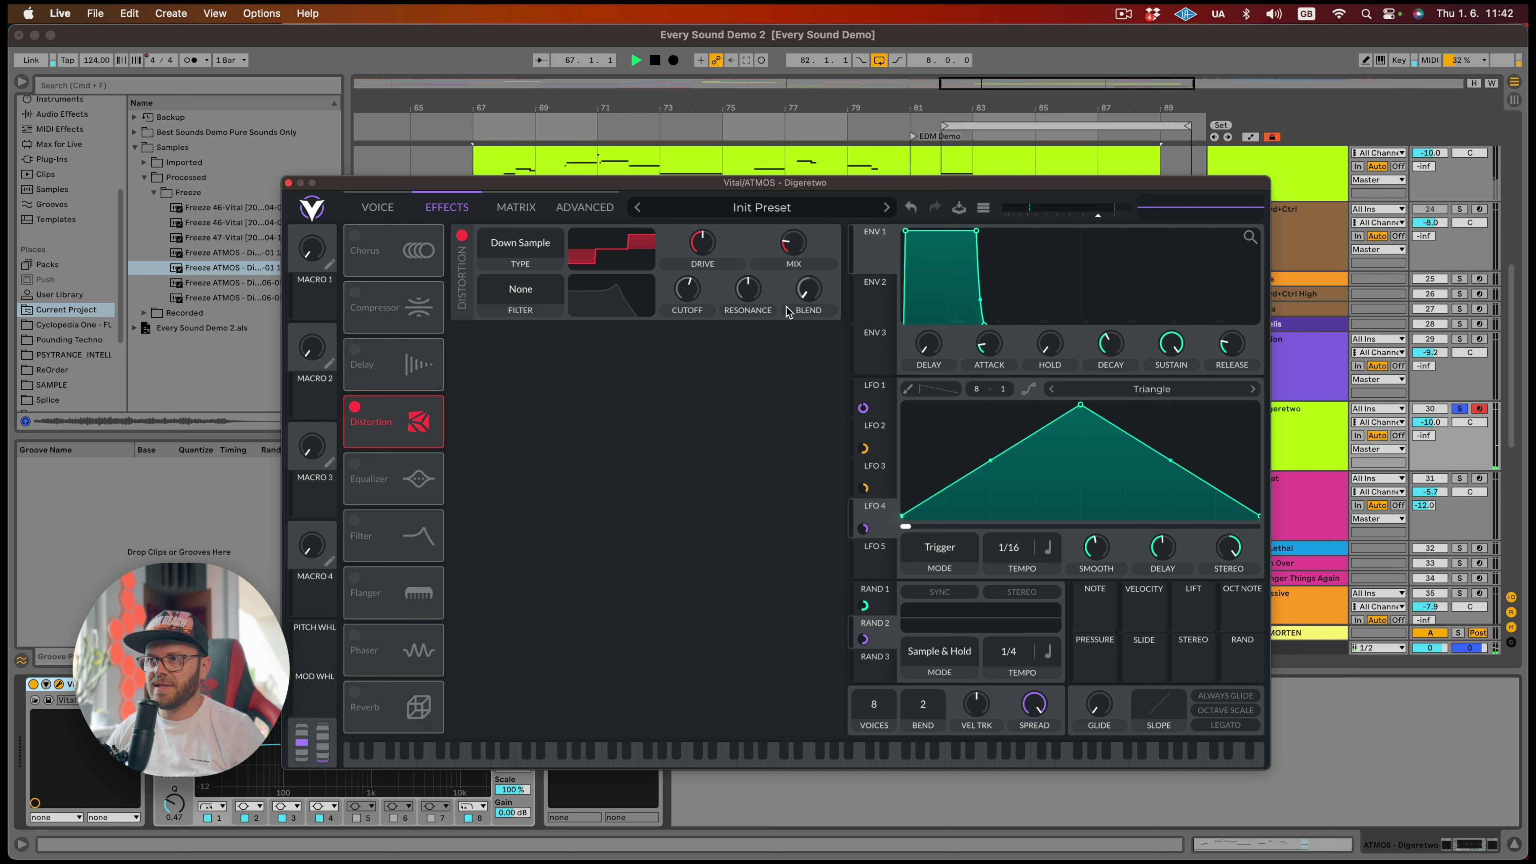
{"action": "mouse_move", "coordinate": [705, 248]}
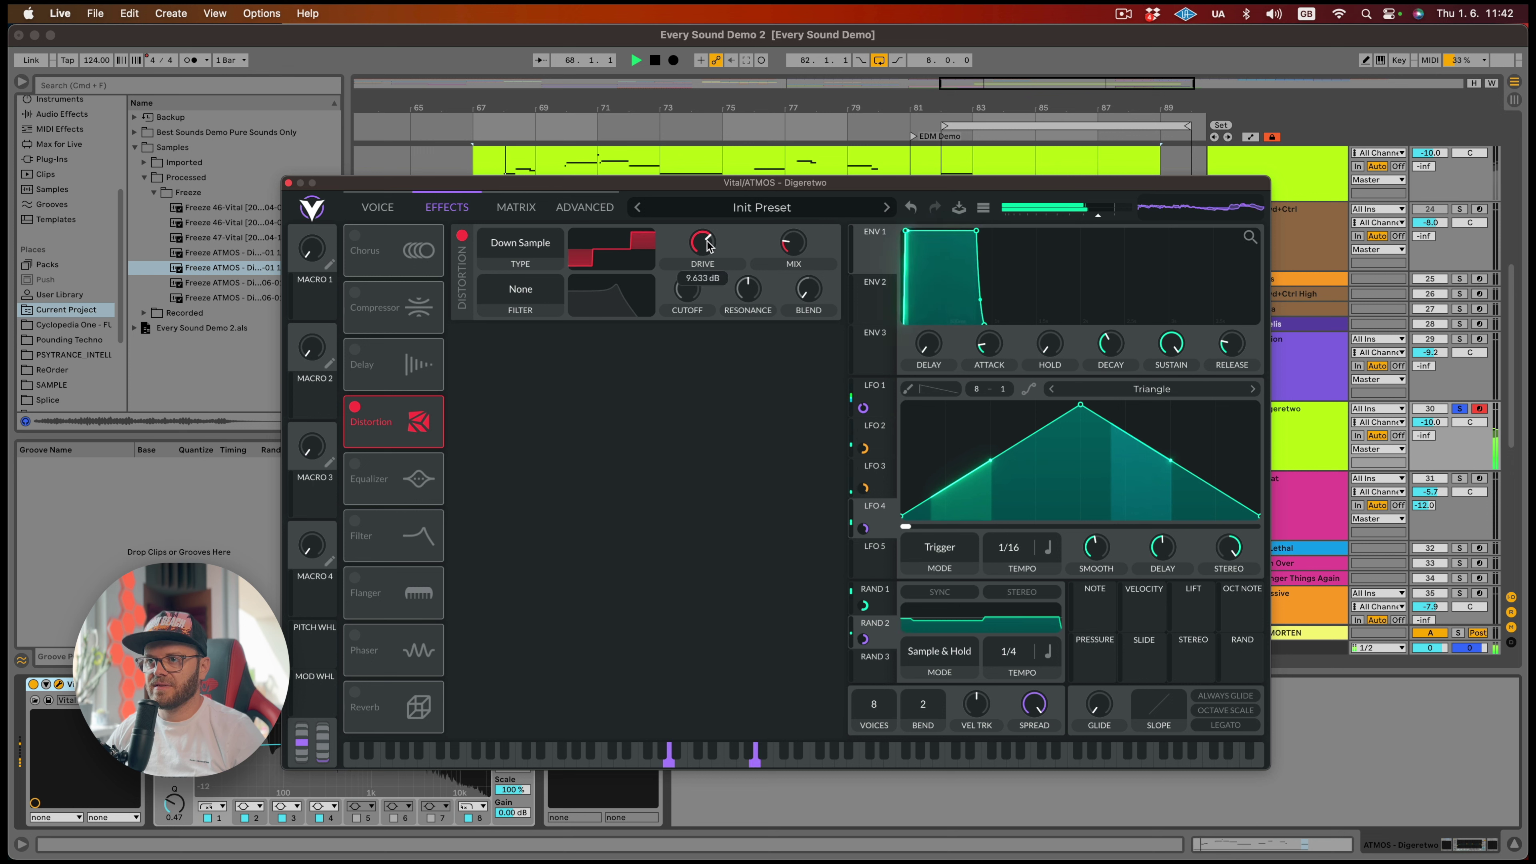
{"action": "left_click_drag", "start_coordinate": [707, 245], "coordinate": [707, 247]}
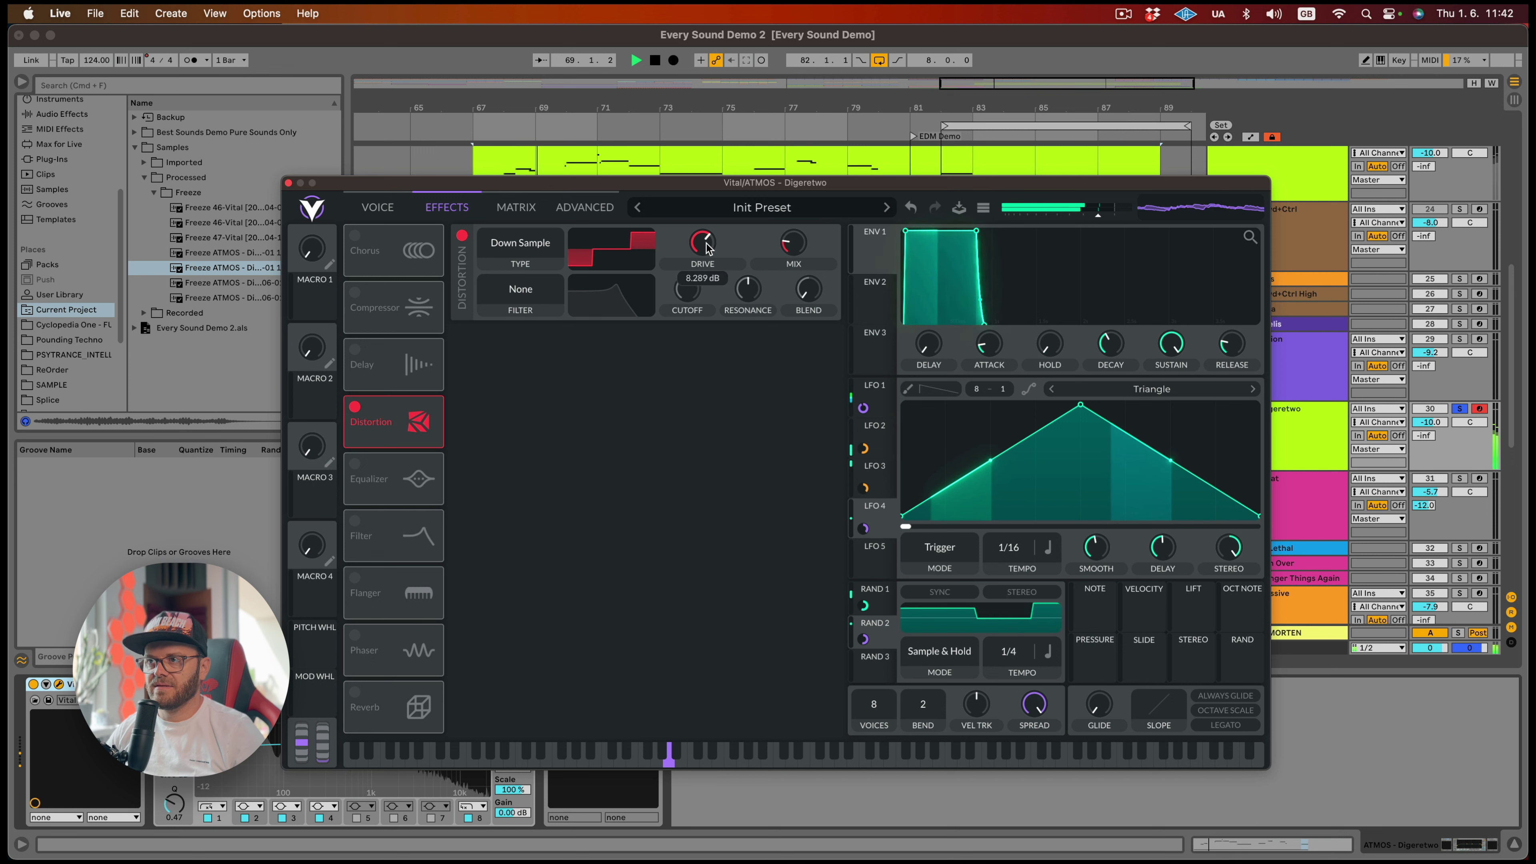
{"action": "left_click_drag", "start_coordinate": [810, 217], "coordinate": [804, 251]}
{"action": "key", "text": "space"}
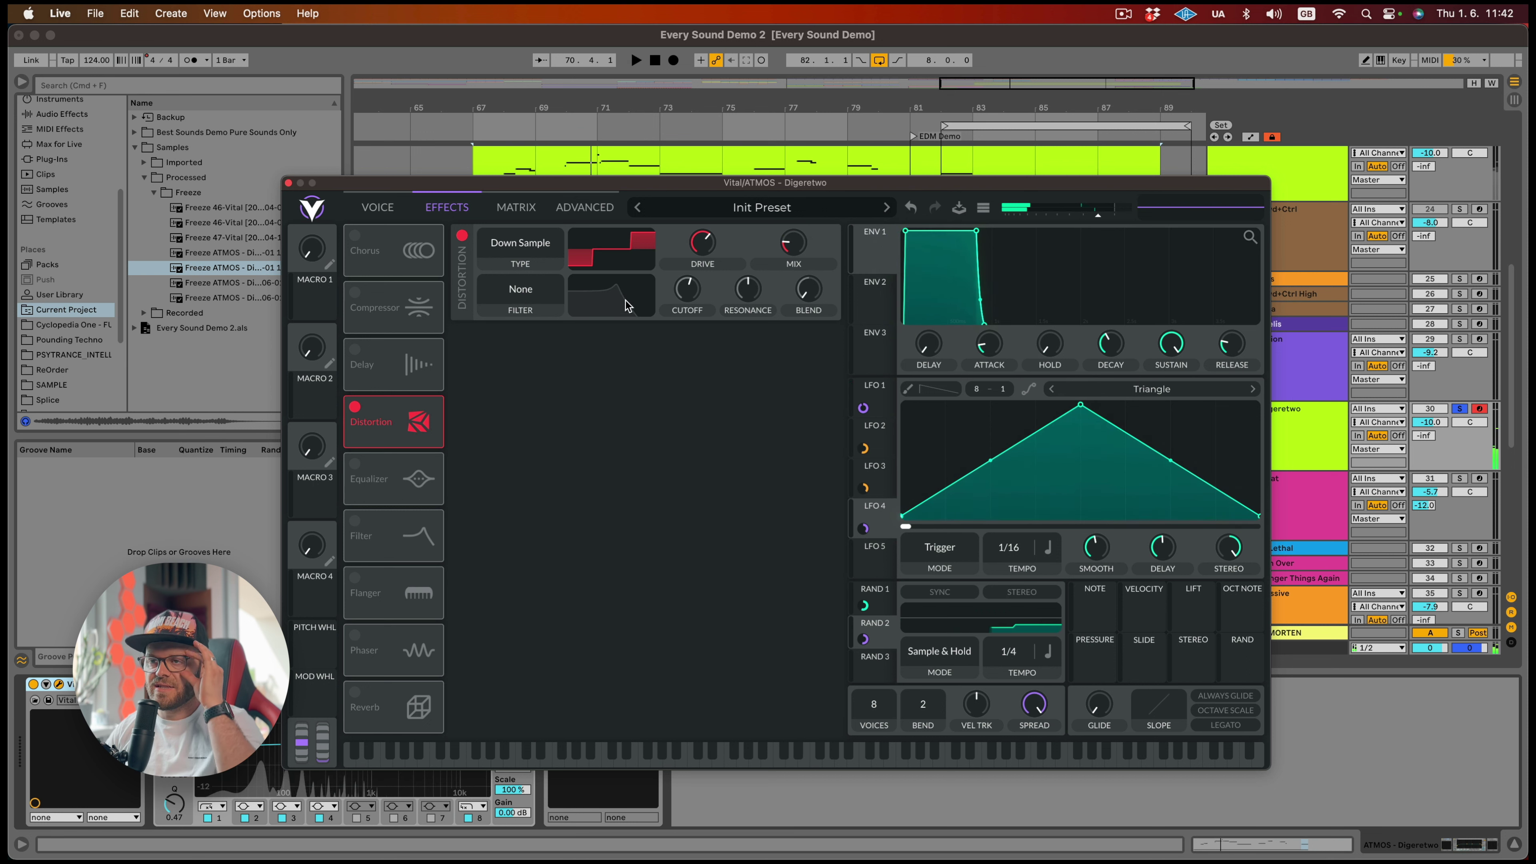
Enable the Equalizer and boost its middle band about 4.9 dB near 1553 Hz
{"action": "left_click", "coordinate": [355, 466]}
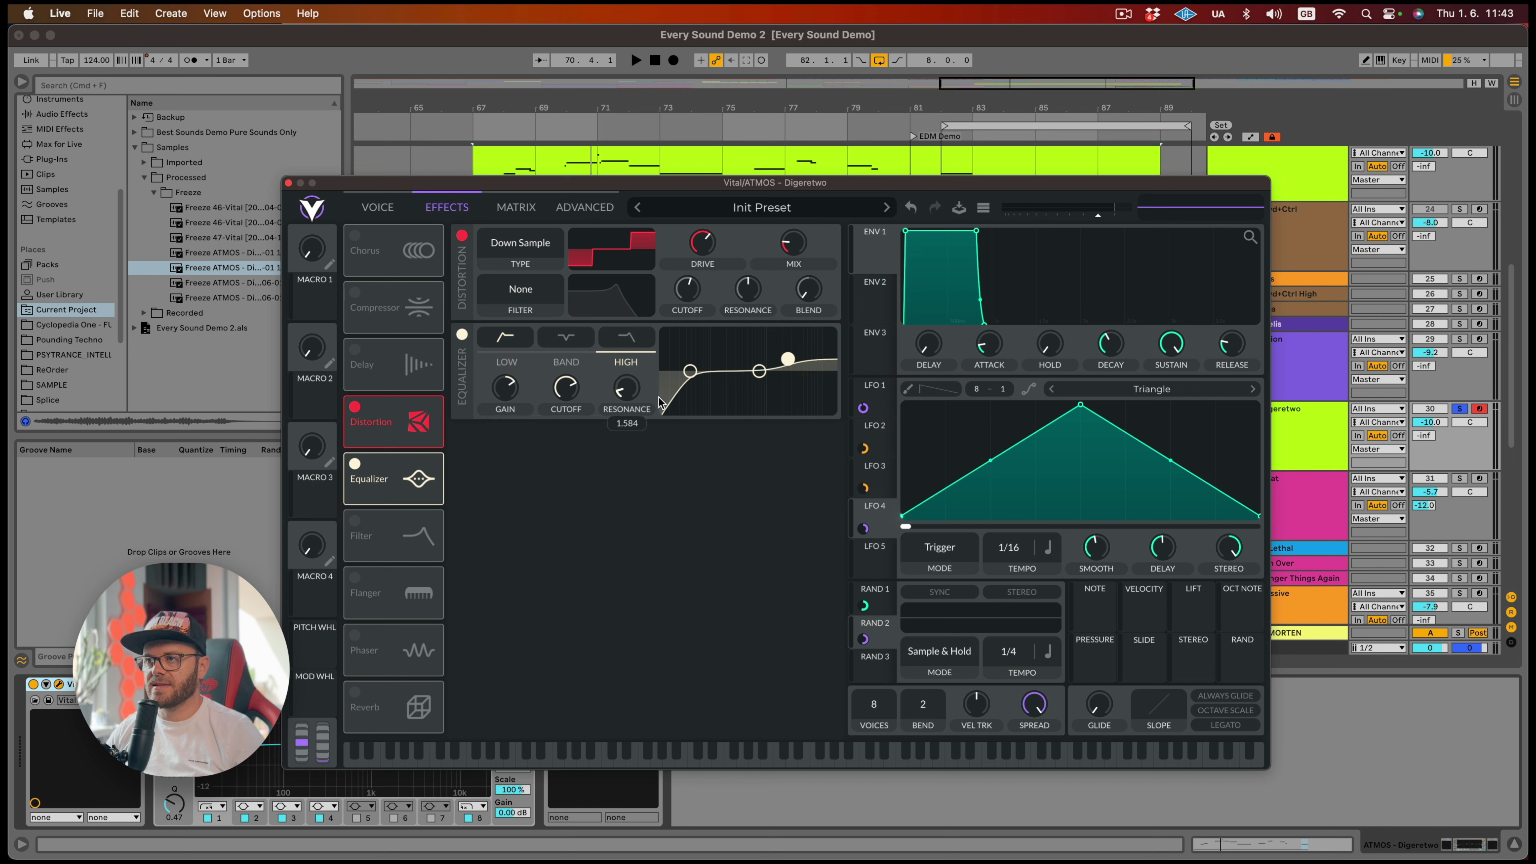
{"action": "key", "text": "space"}
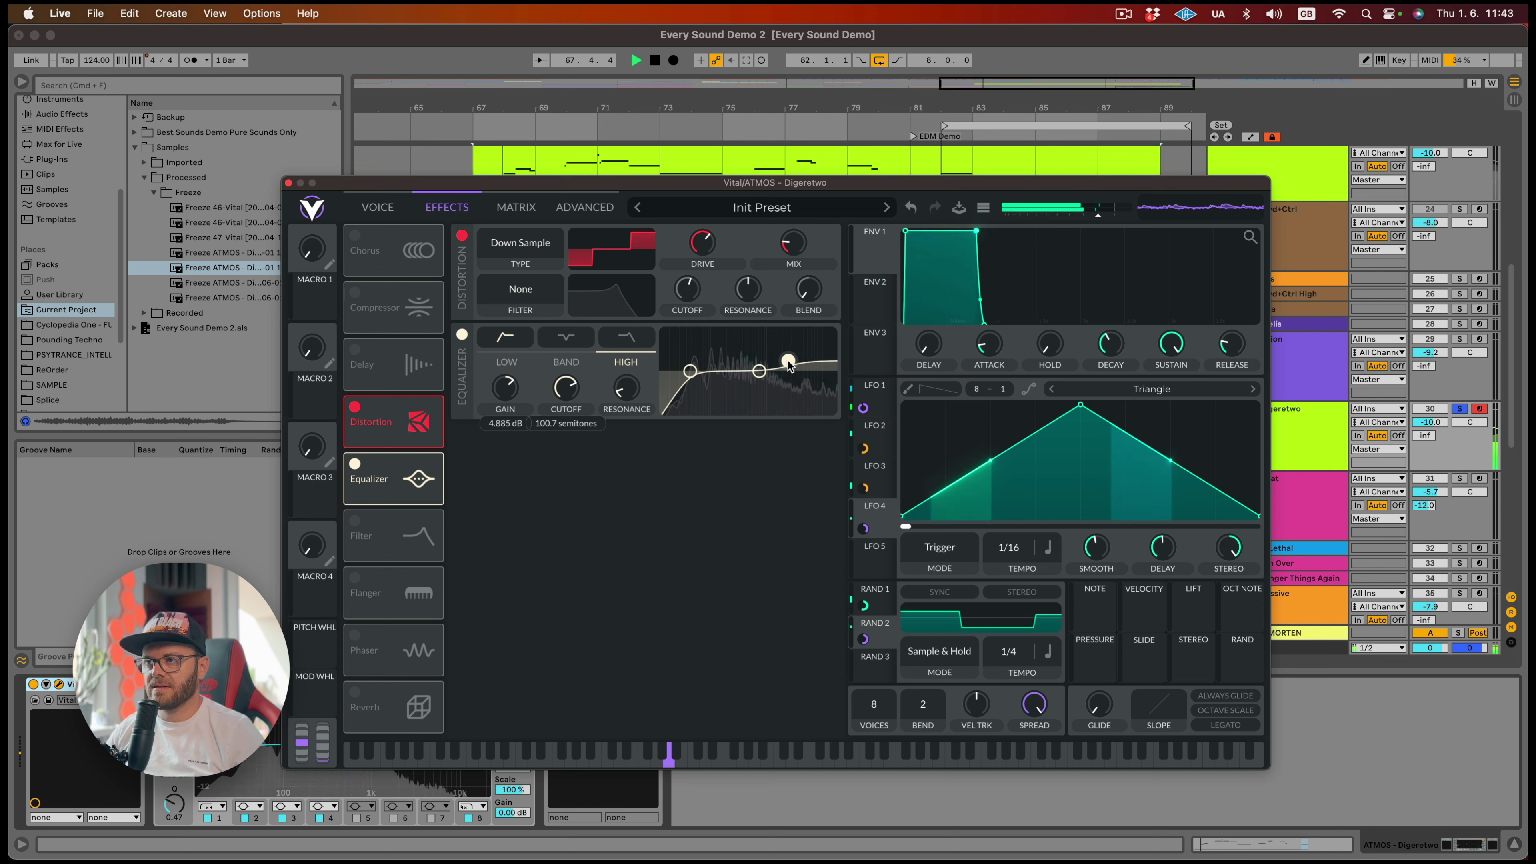
{"action": "left_click_drag", "start_coordinate": [759, 371], "coordinate": [761, 362]}
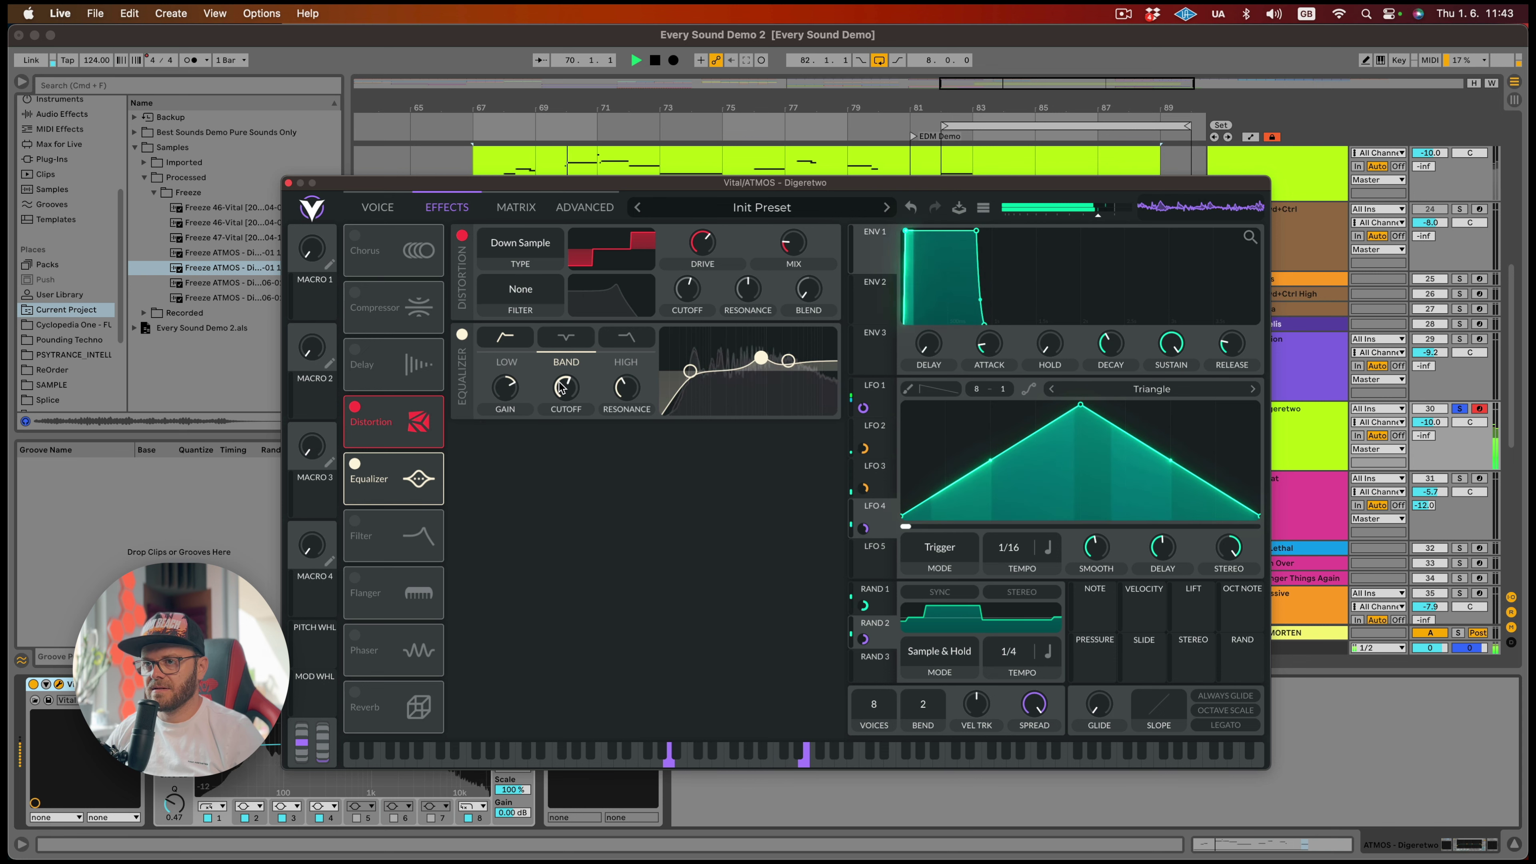
{"action": "left_click_drag", "start_coordinate": [565, 389], "coordinate": [512, 399]}
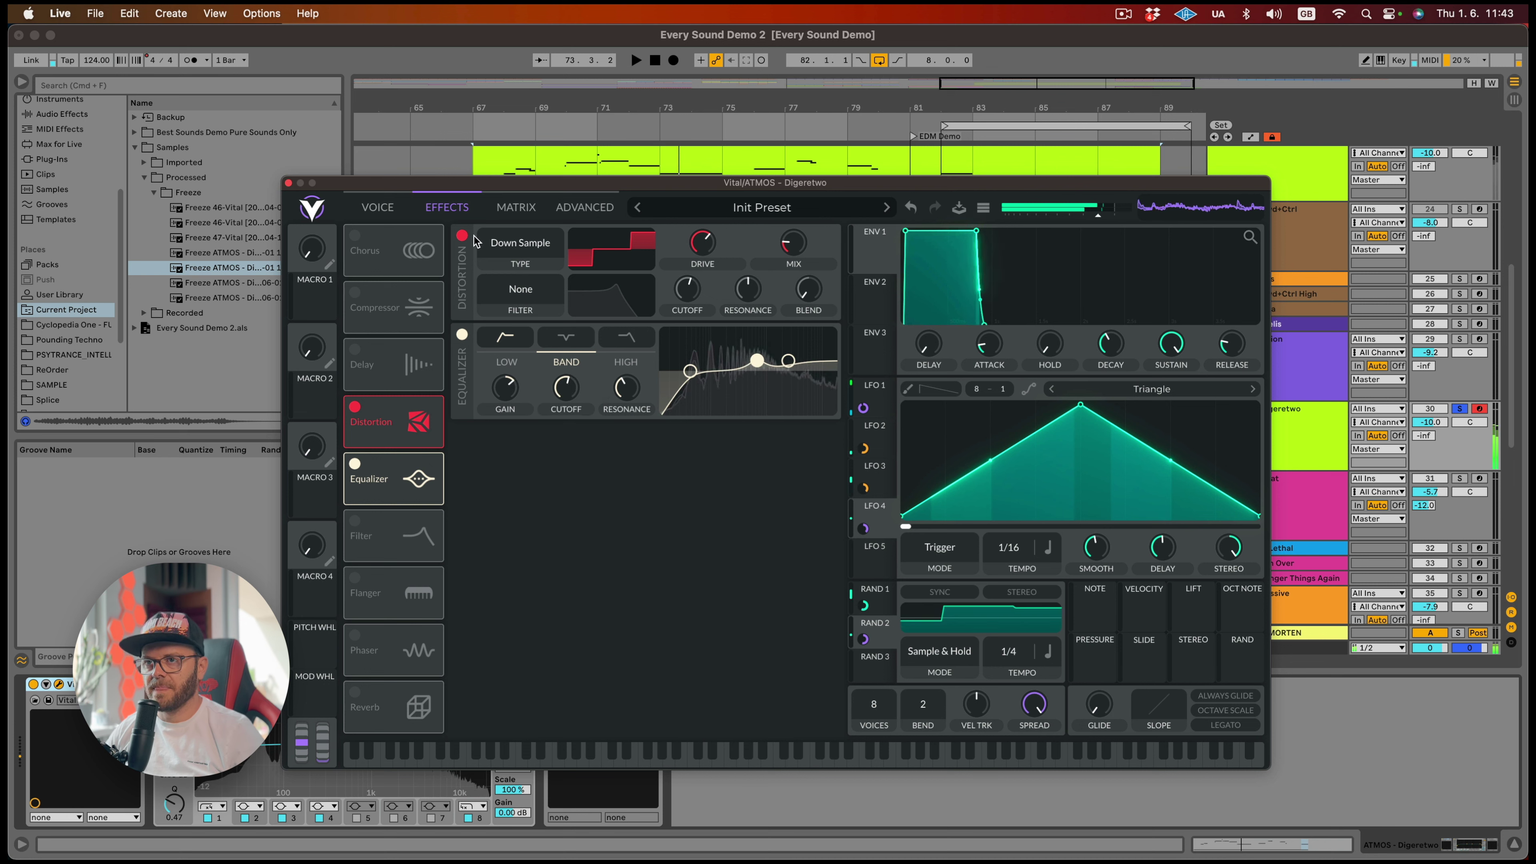
{"action": "left_click", "coordinate": [378, 208]}
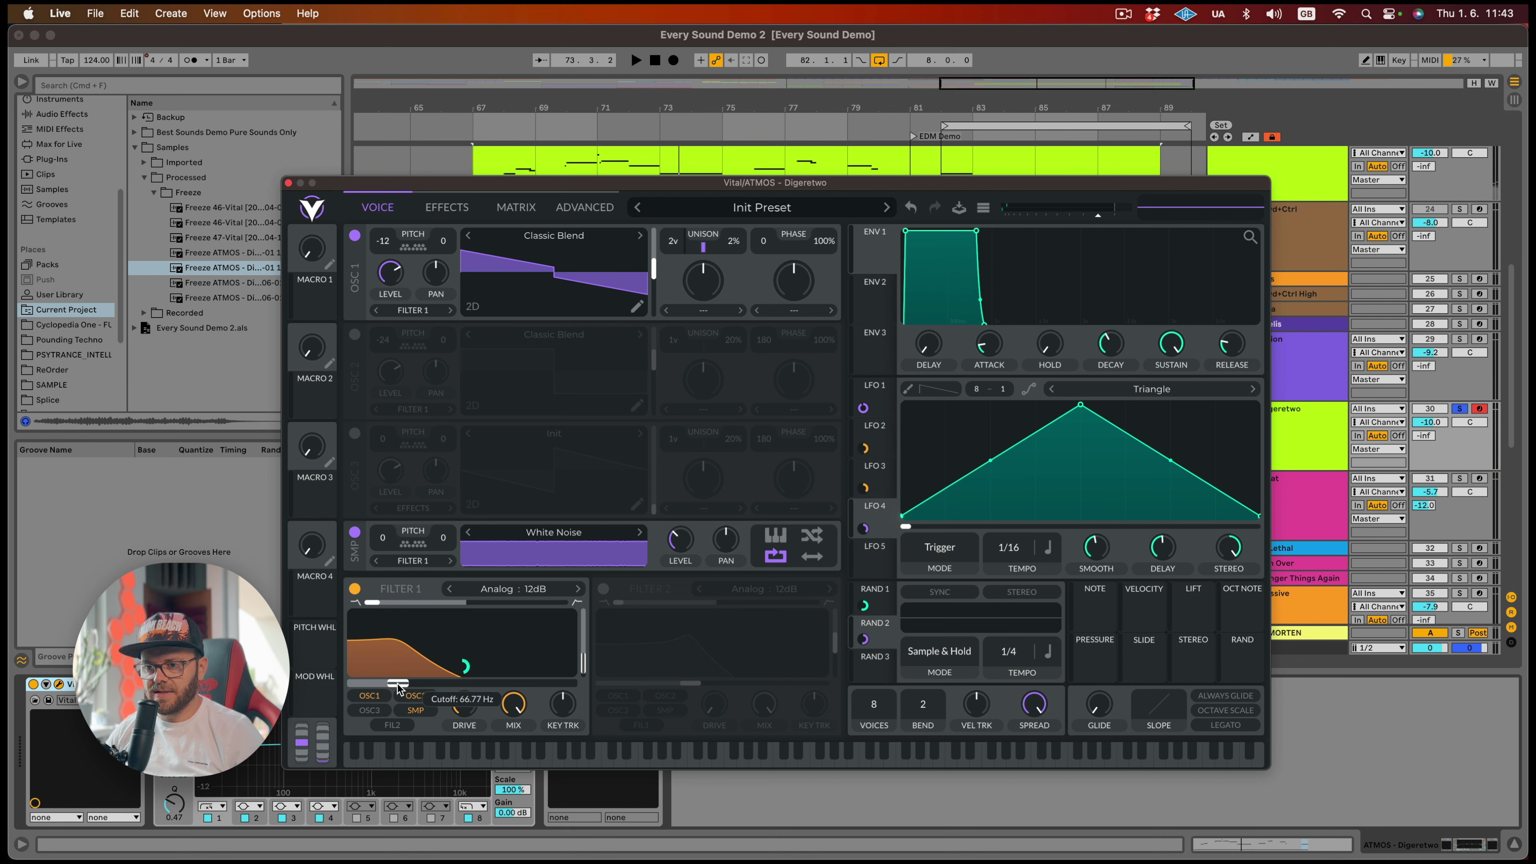
{"action": "key", "text": "space"}
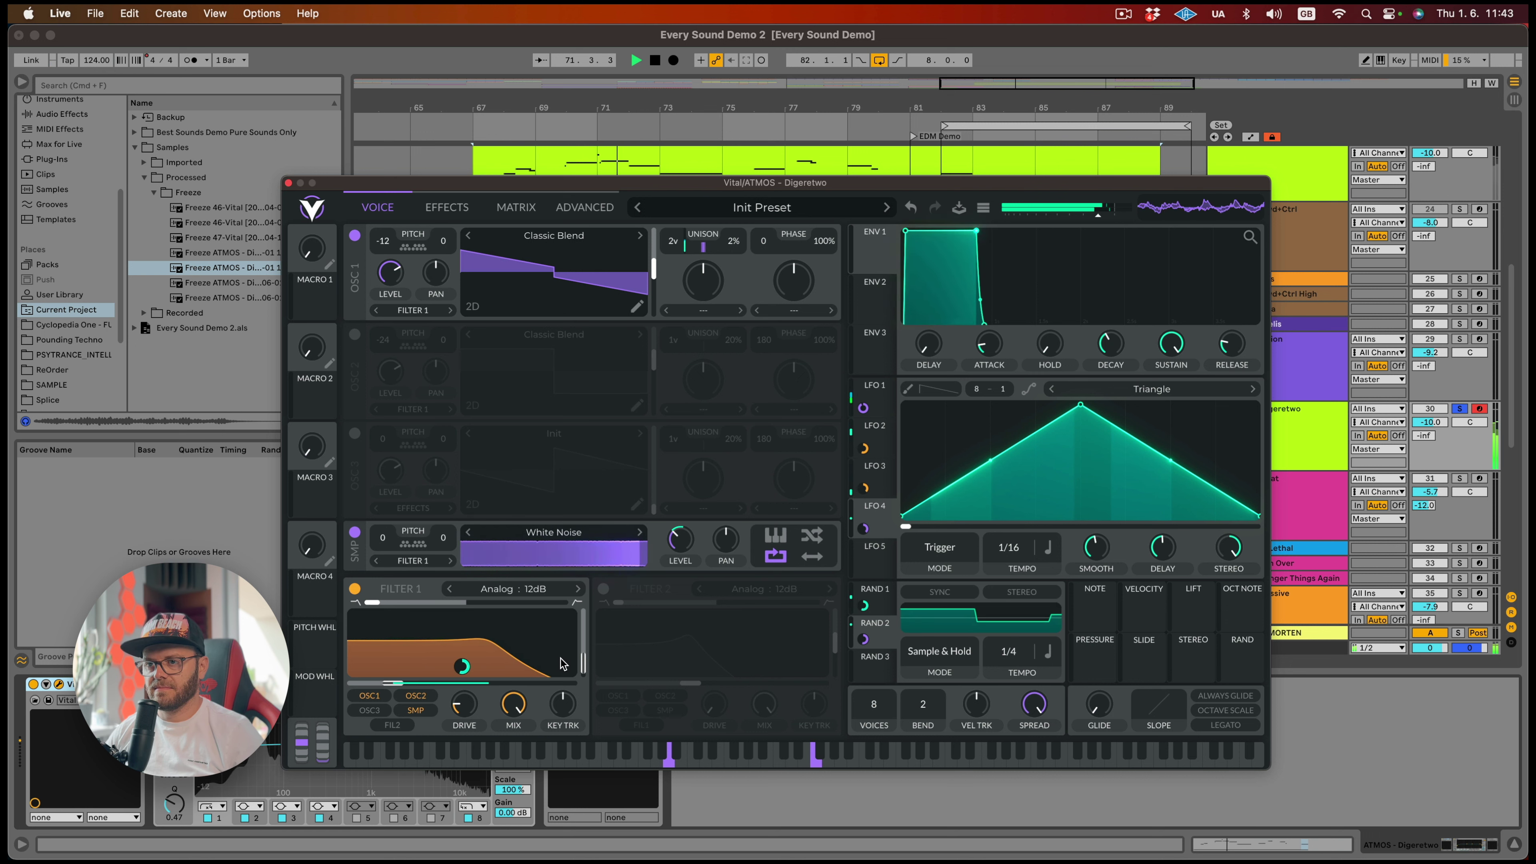
{"action": "key", "text": "space"}
{"action": "left_click", "coordinate": [446, 207]}
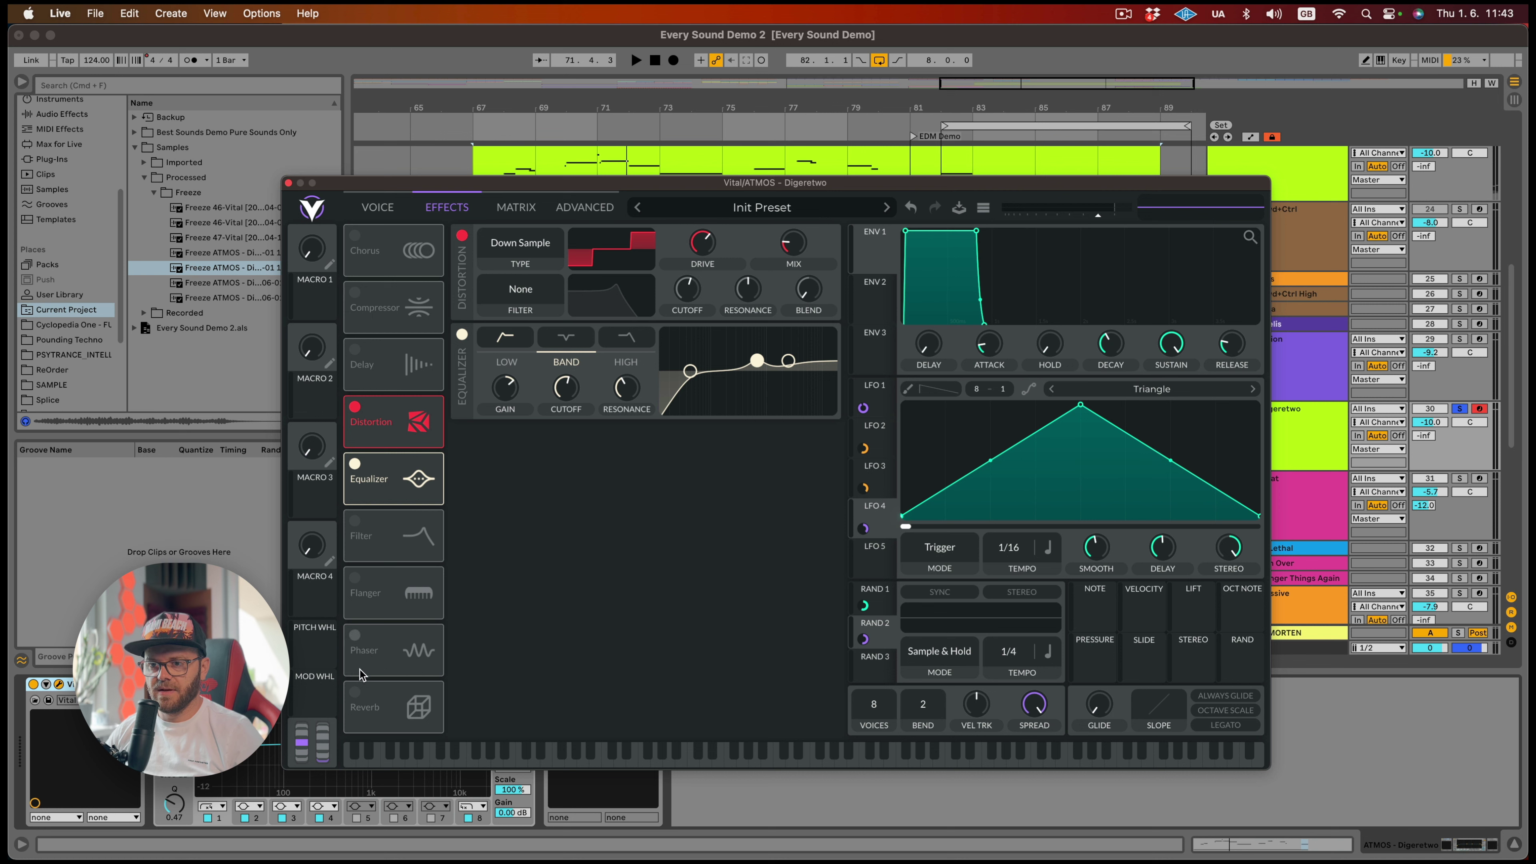
Turn on the reverb, place it directly after the equalizer, and play the patch
{"action": "left_click", "coordinate": [364, 703]}
{"action": "left_click_drag", "start_coordinate": [381, 701], "coordinate": [374, 538]}
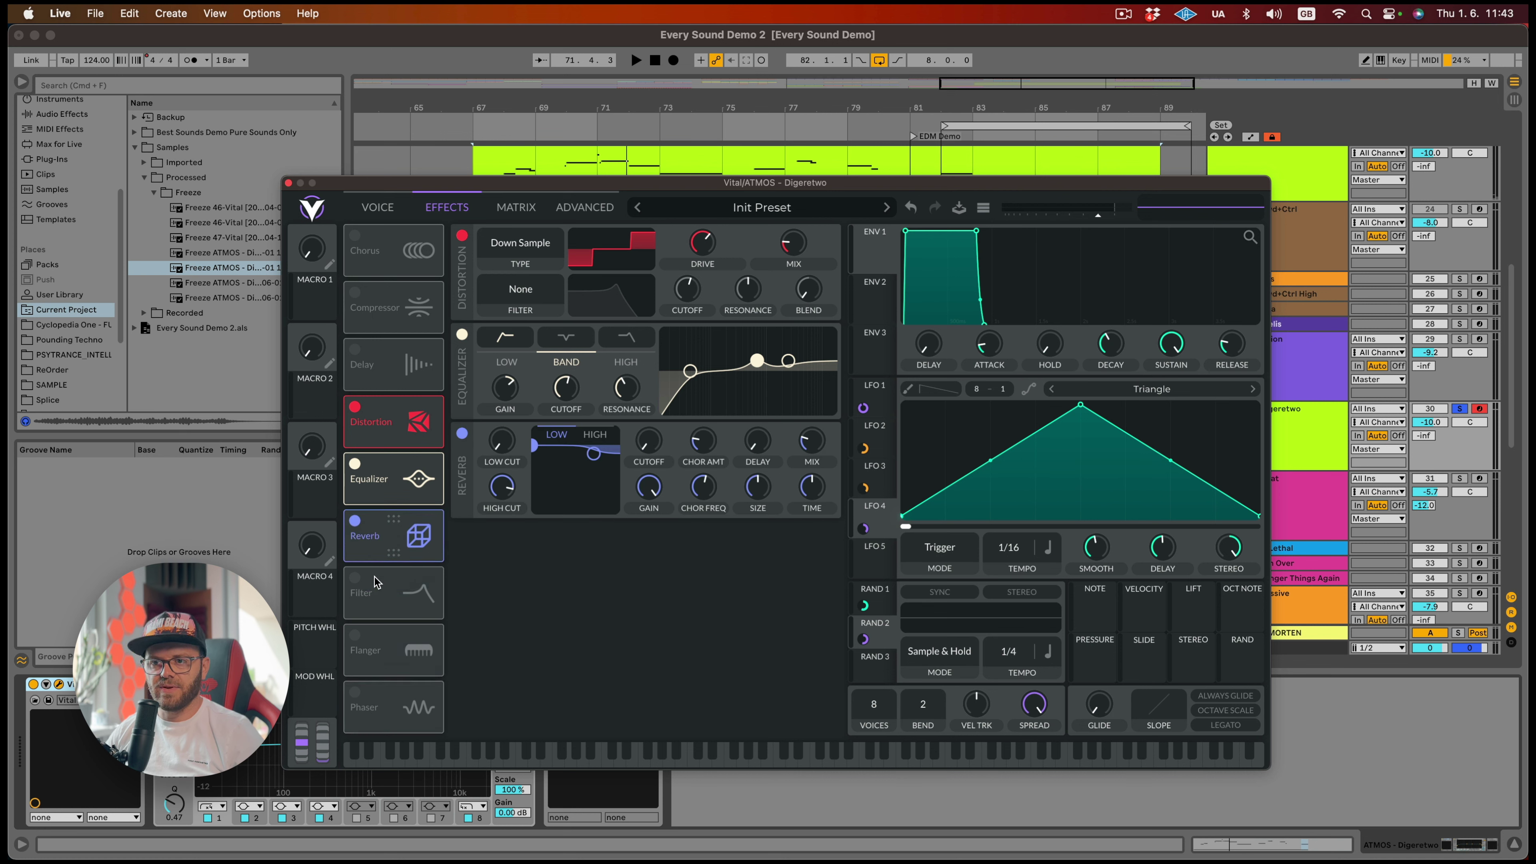
{"action": "left_click_drag", "start_coordinate": [390, 595], "coordinate": [390, 532]}
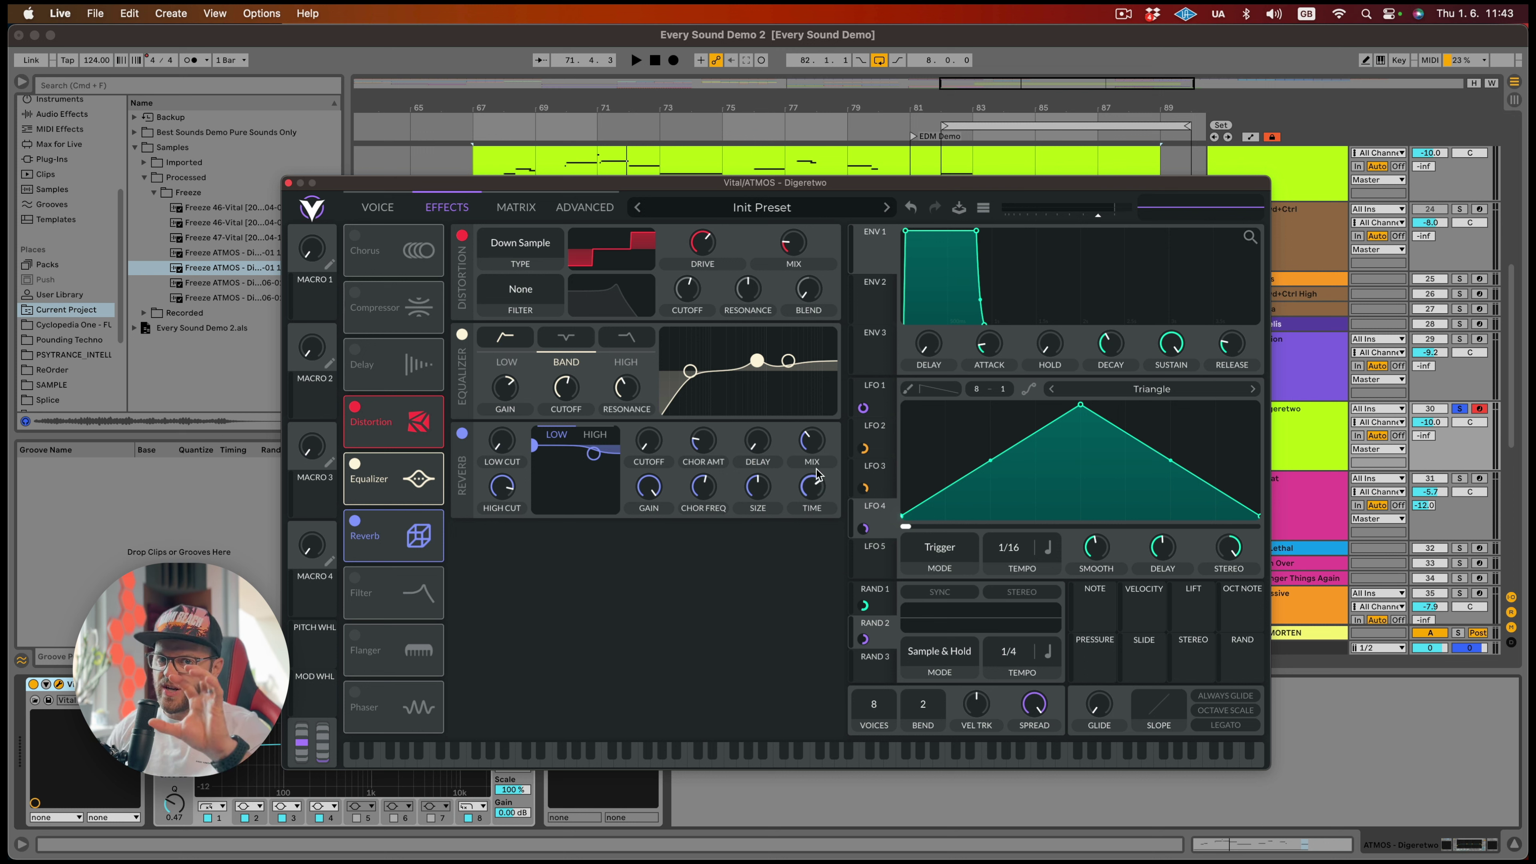
{"action": "key", "text": "space"}
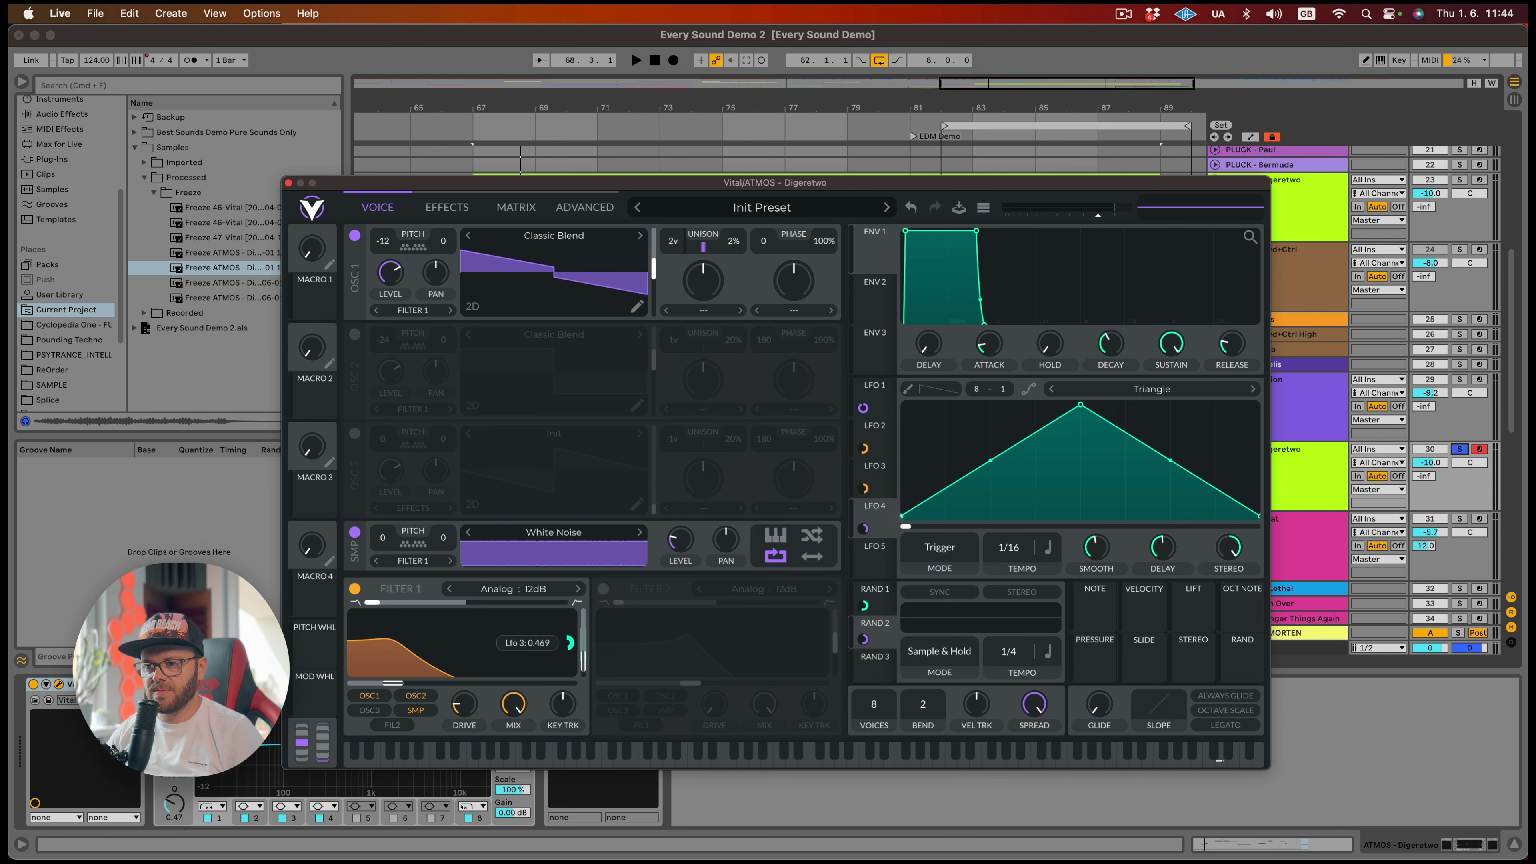
Start playback to hear the patch again
{"action": "key", "text": "space"}
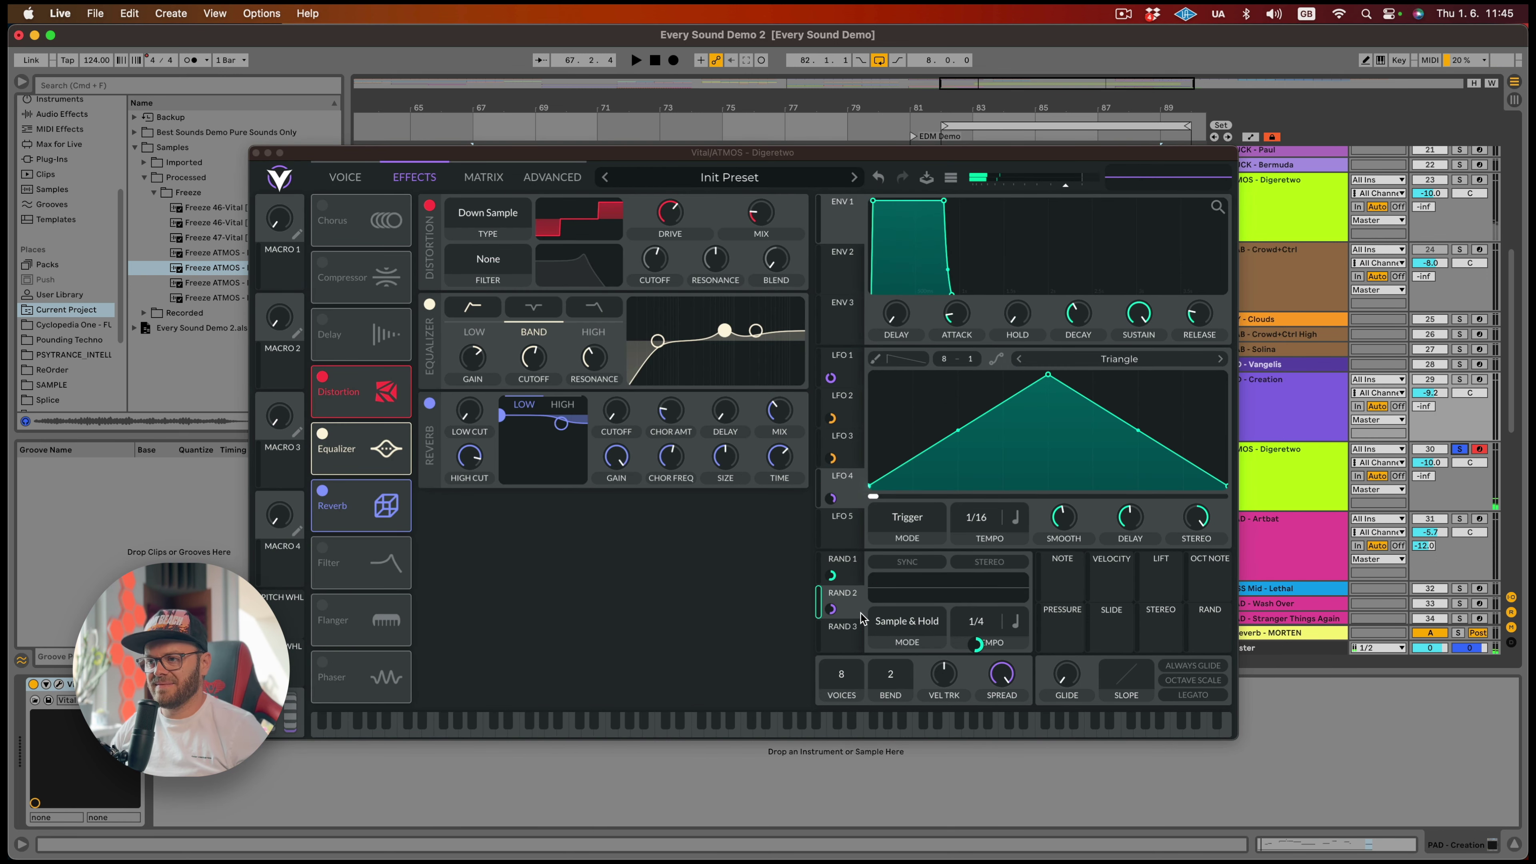
Set Random 2's tempo to 1/2, keeping its Sample & Hold mode
{"action": "left_click_drag", "start_coordinate": [831, 615], "coordinate": [831, 623]}
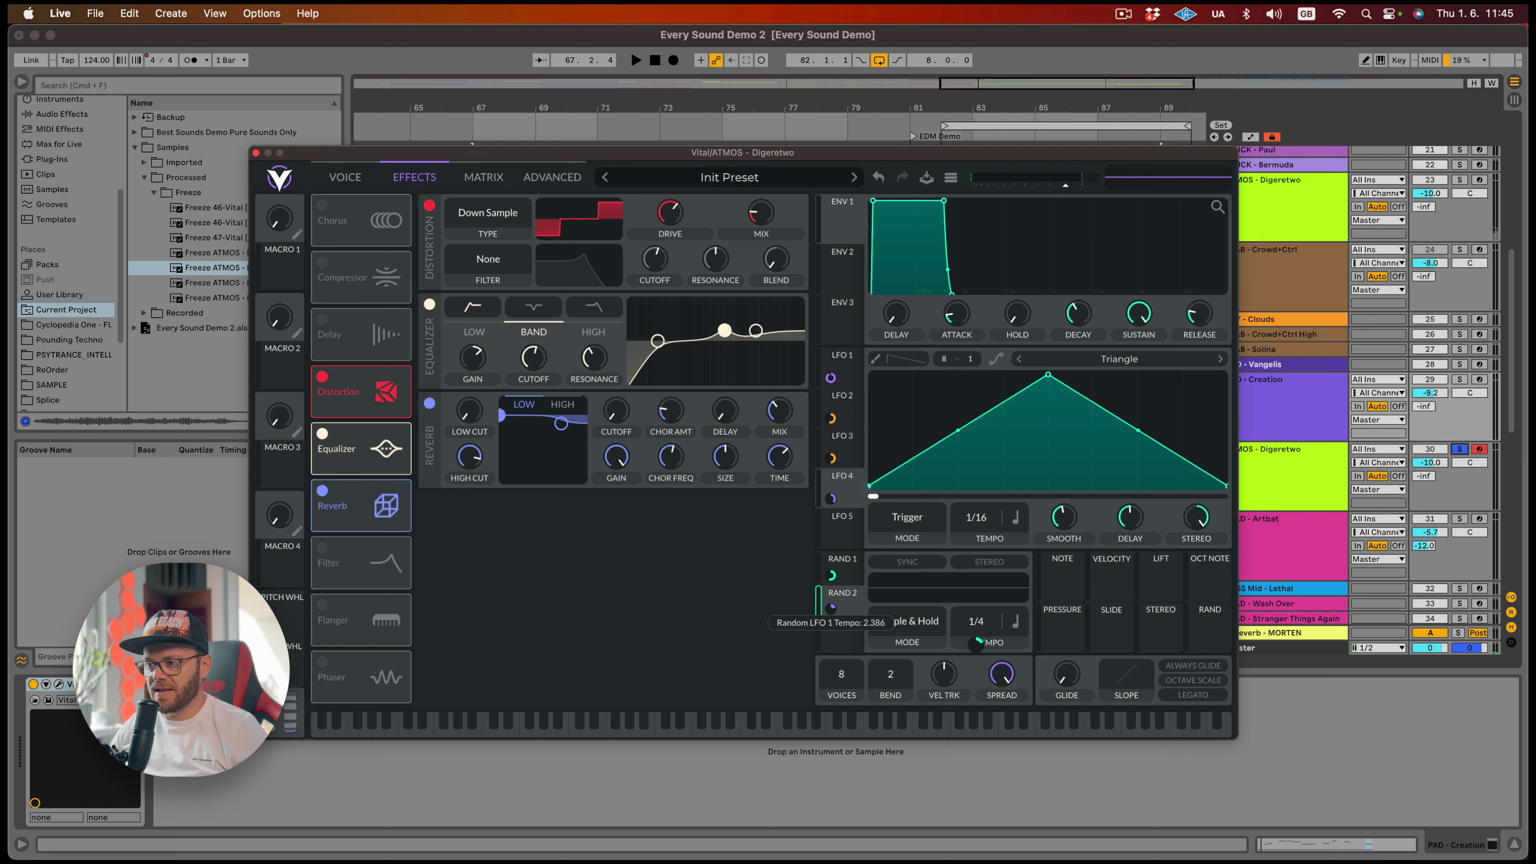
{"action": "key", "text": "space"}
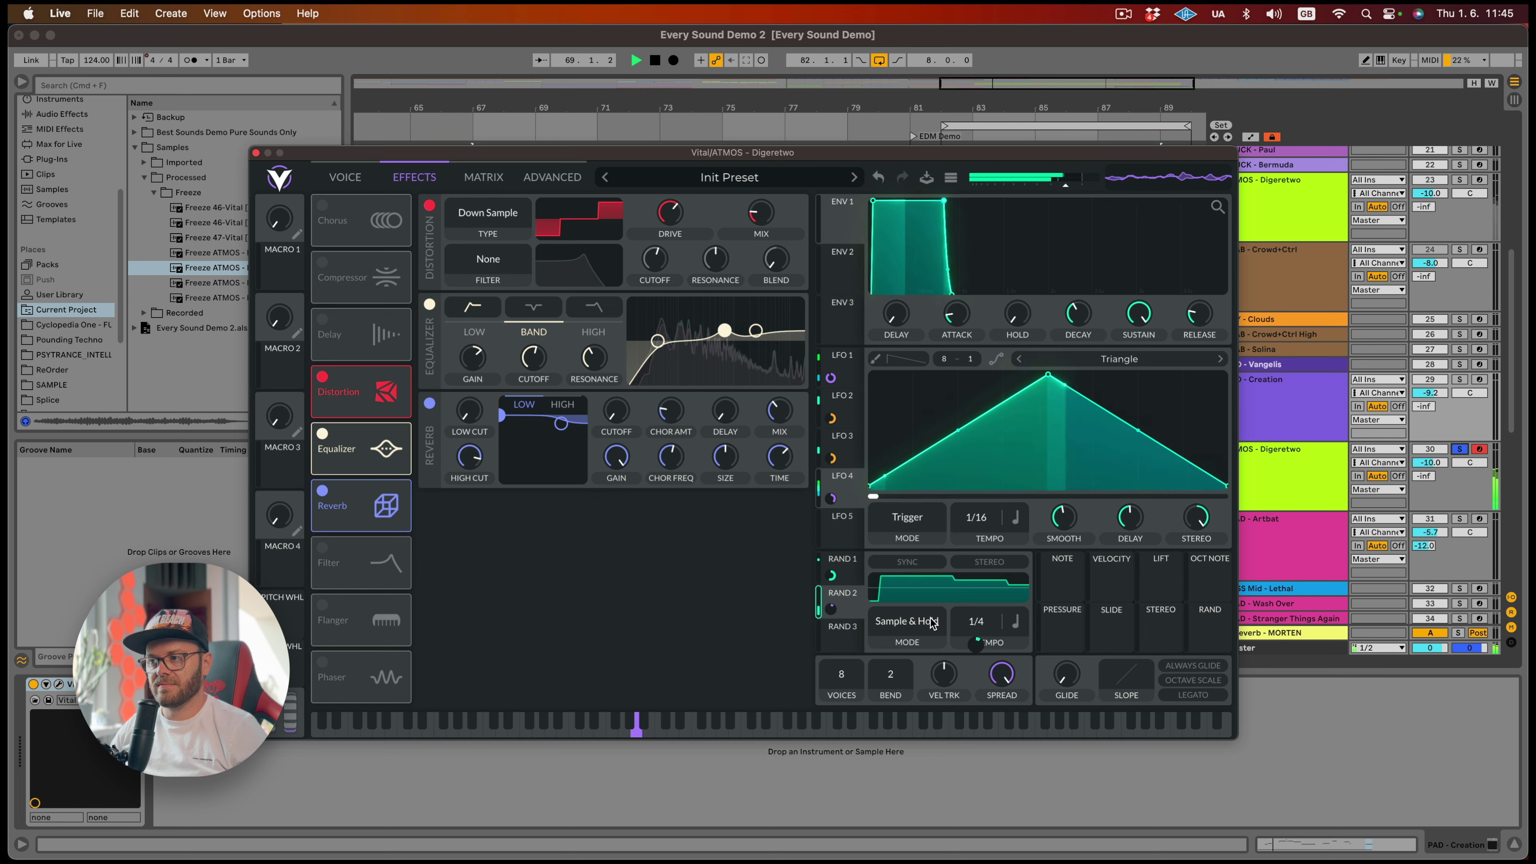
{"action": "key", "text": "space"}
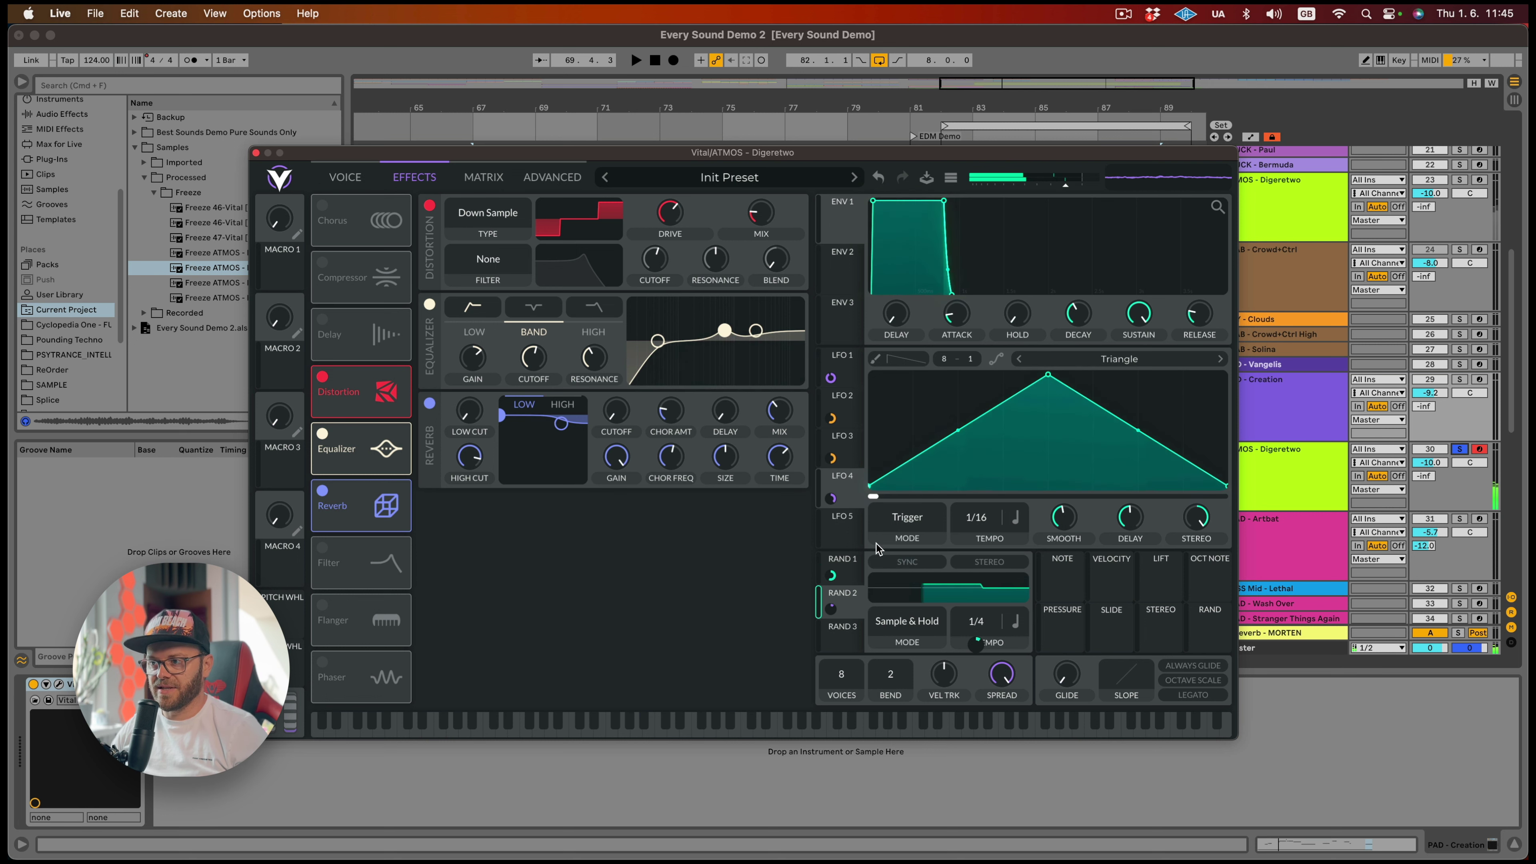
{"action": "left_click", "coordinate": [929, 620]}
{"action": "left_click", "coordinate": [855, 598]}
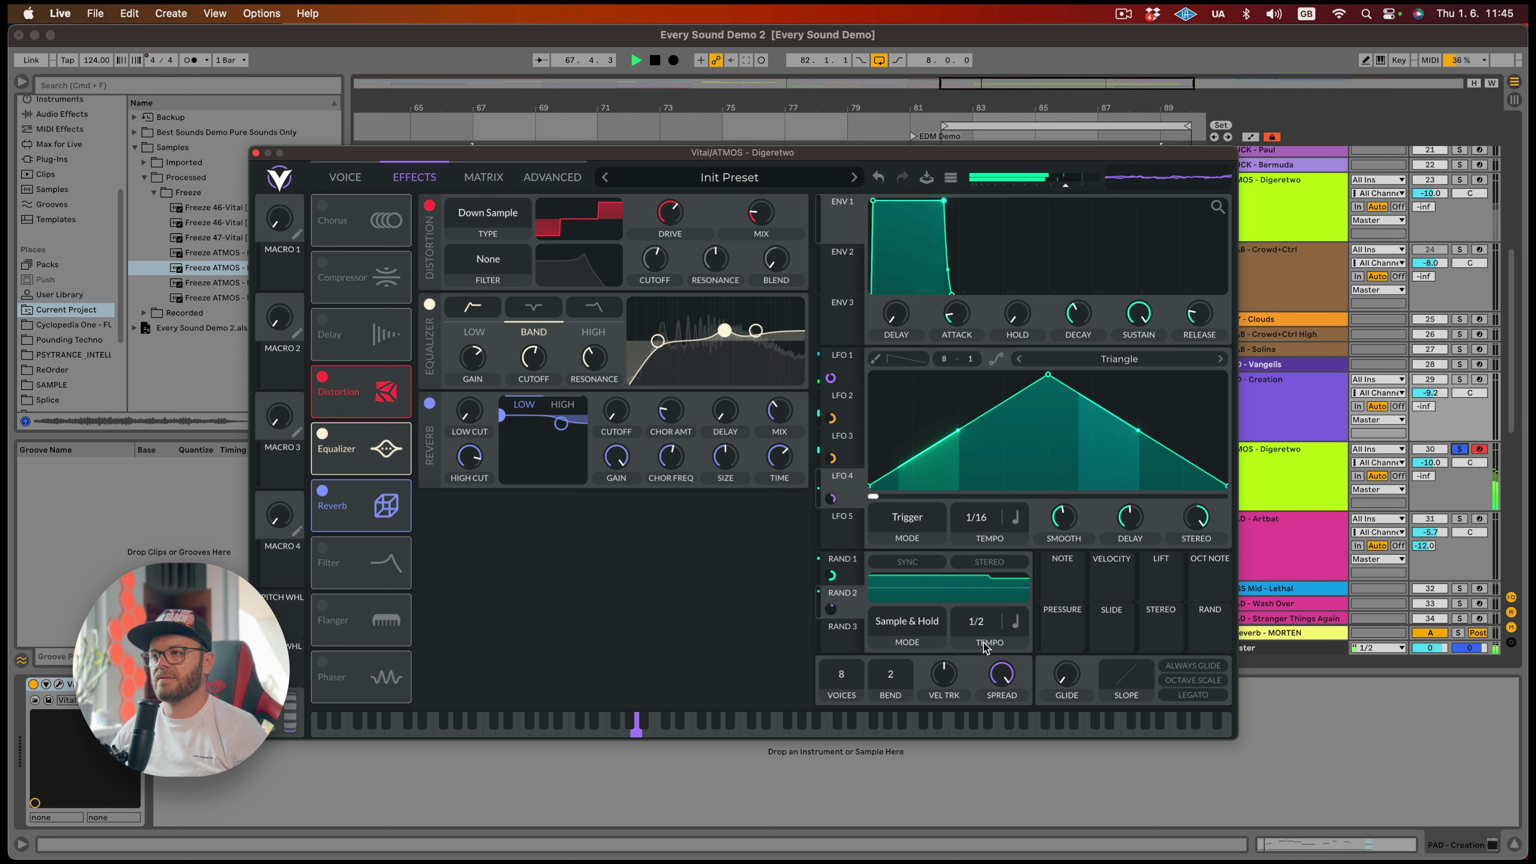
Route LFO 1 to OSC 1's unison, freed from tempo at 63.70 secs
{"action": "left_click", "coordinate": [345, 177]}
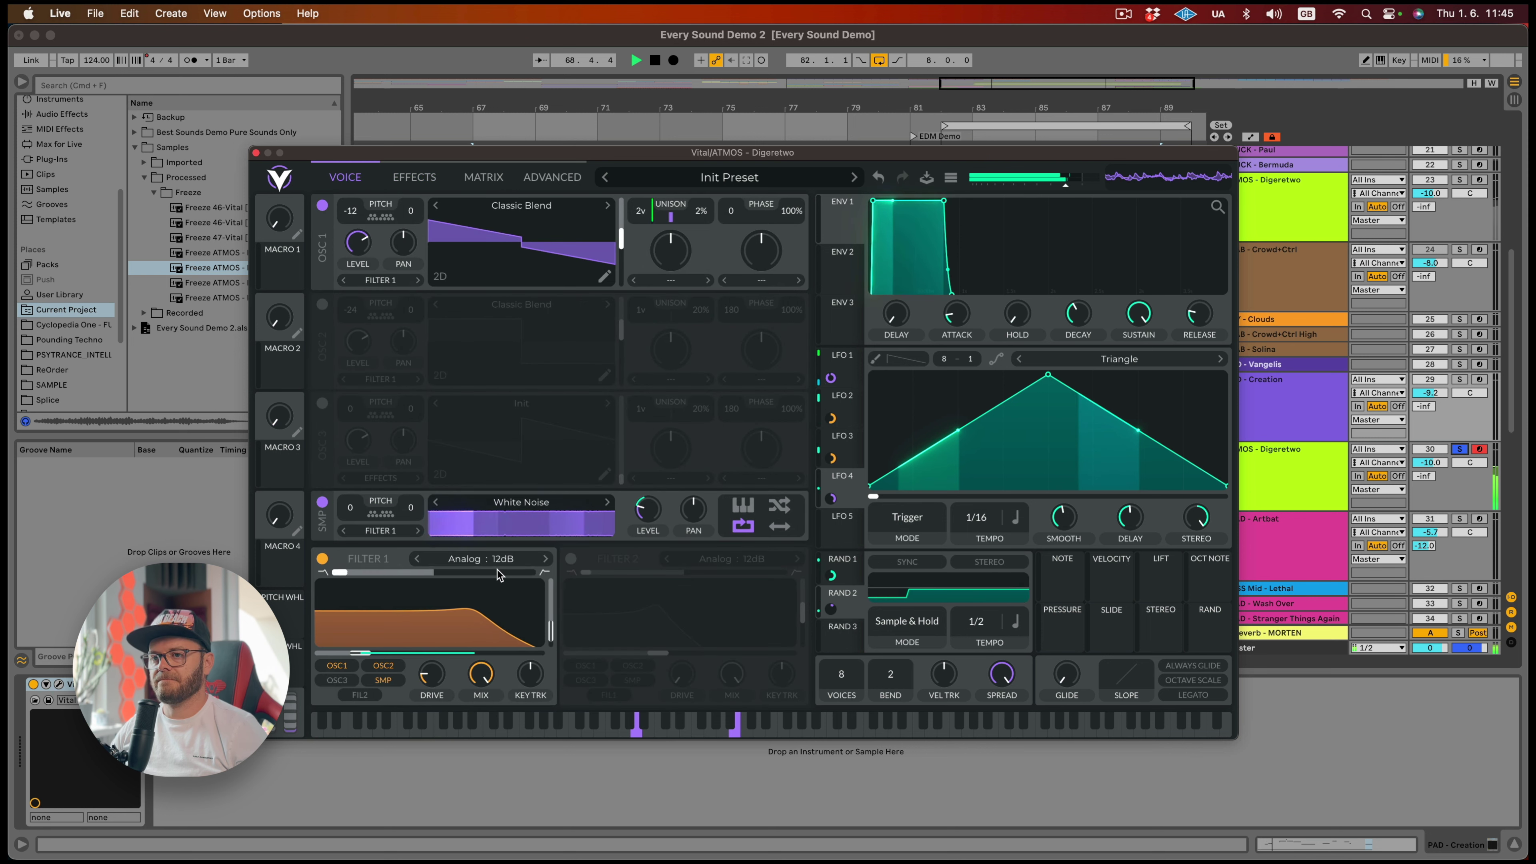
{"action": "key", "text": "space"}
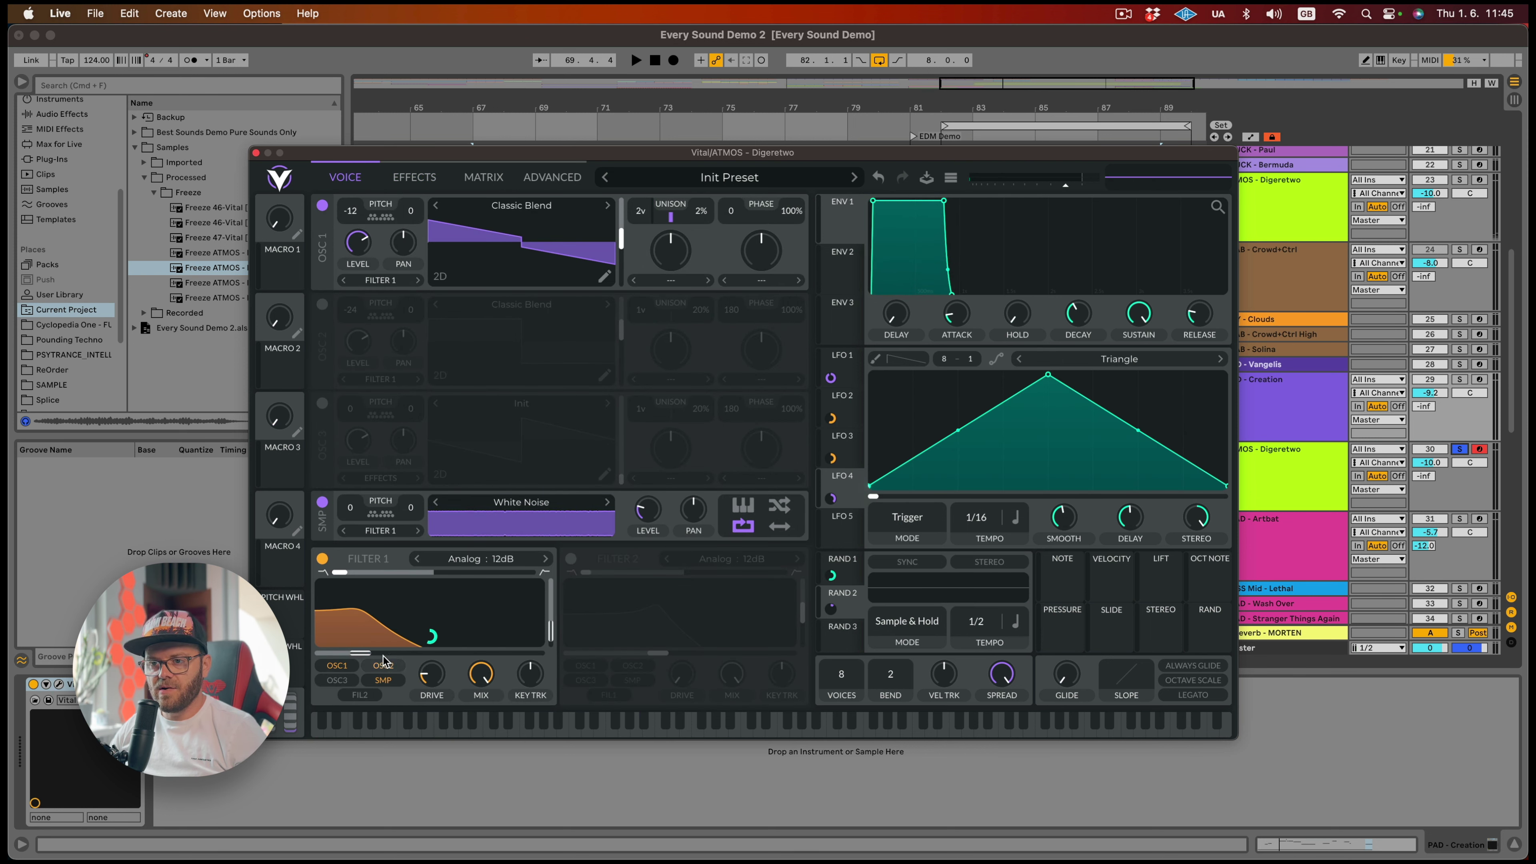
{"action": "mouse_move", "coordinate": [360, 653]}
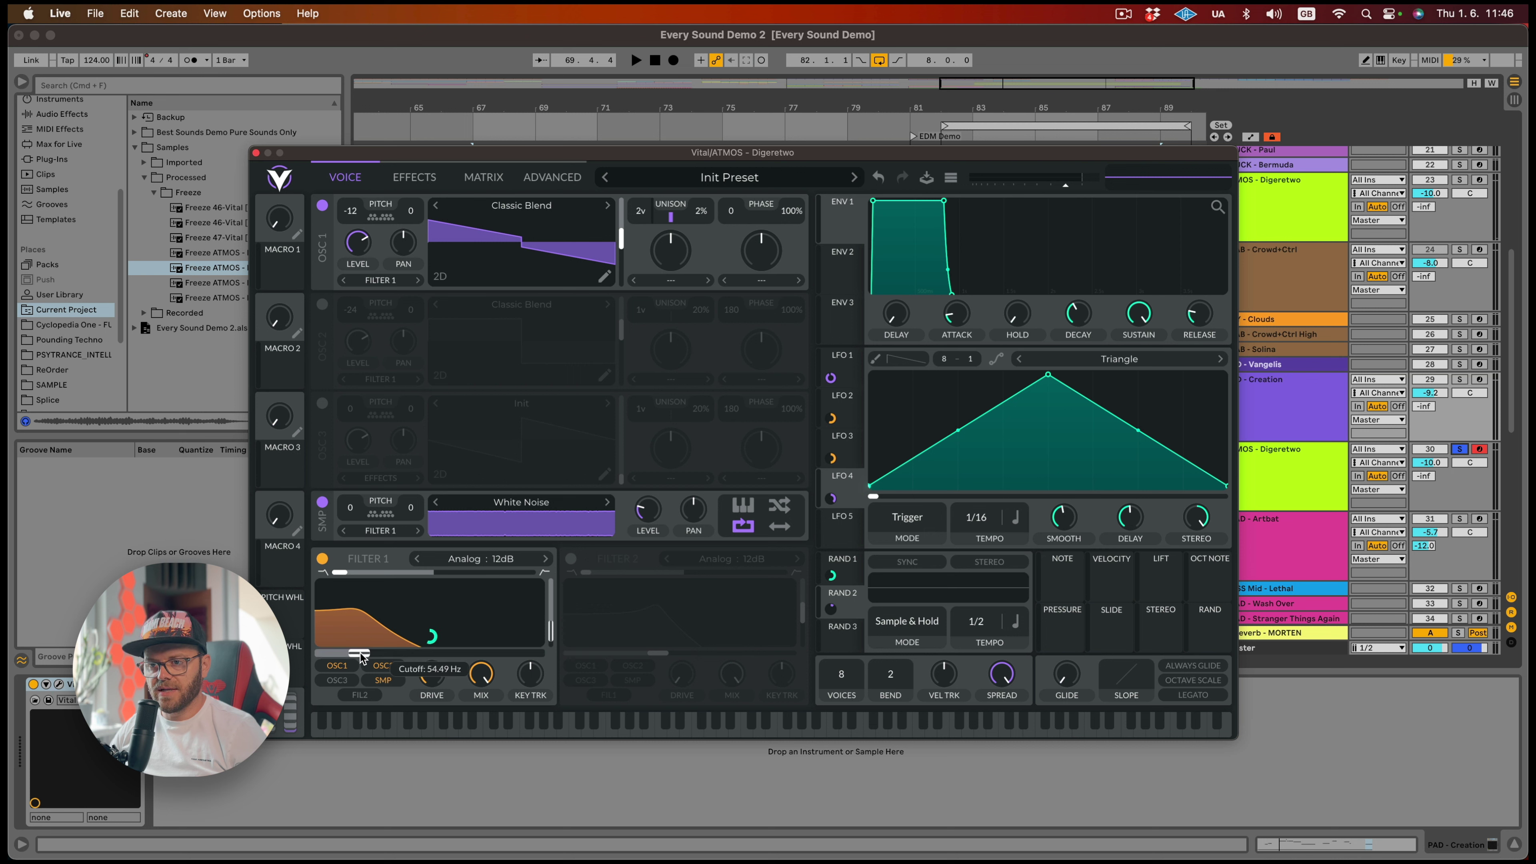
{"action": "key", "text": "space"}
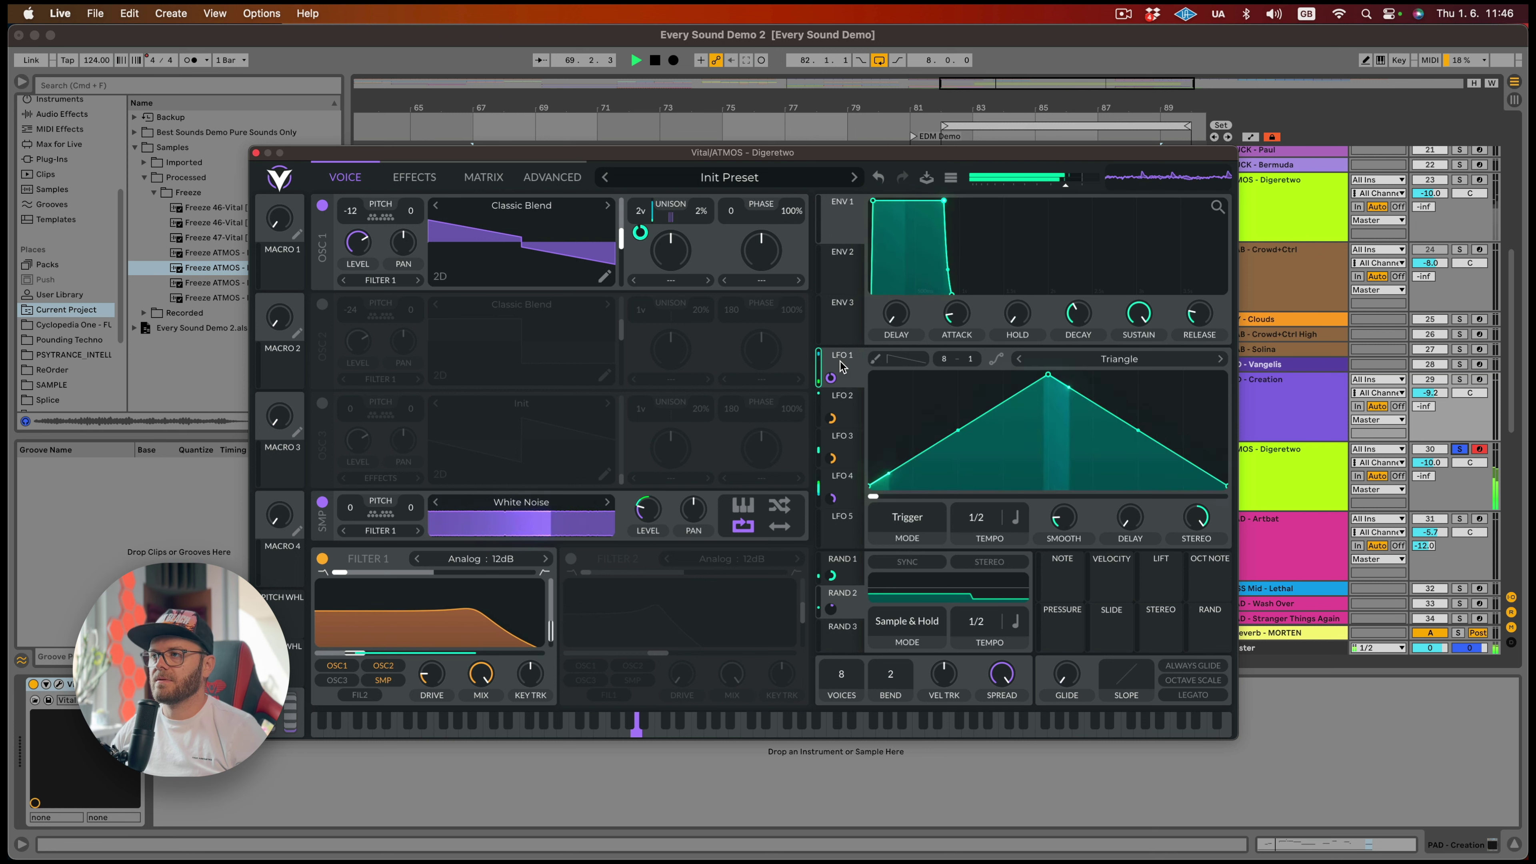
{"action": "left_click_drag", "start_coordinate": [975, 517], "coordinate": [927, 484]}
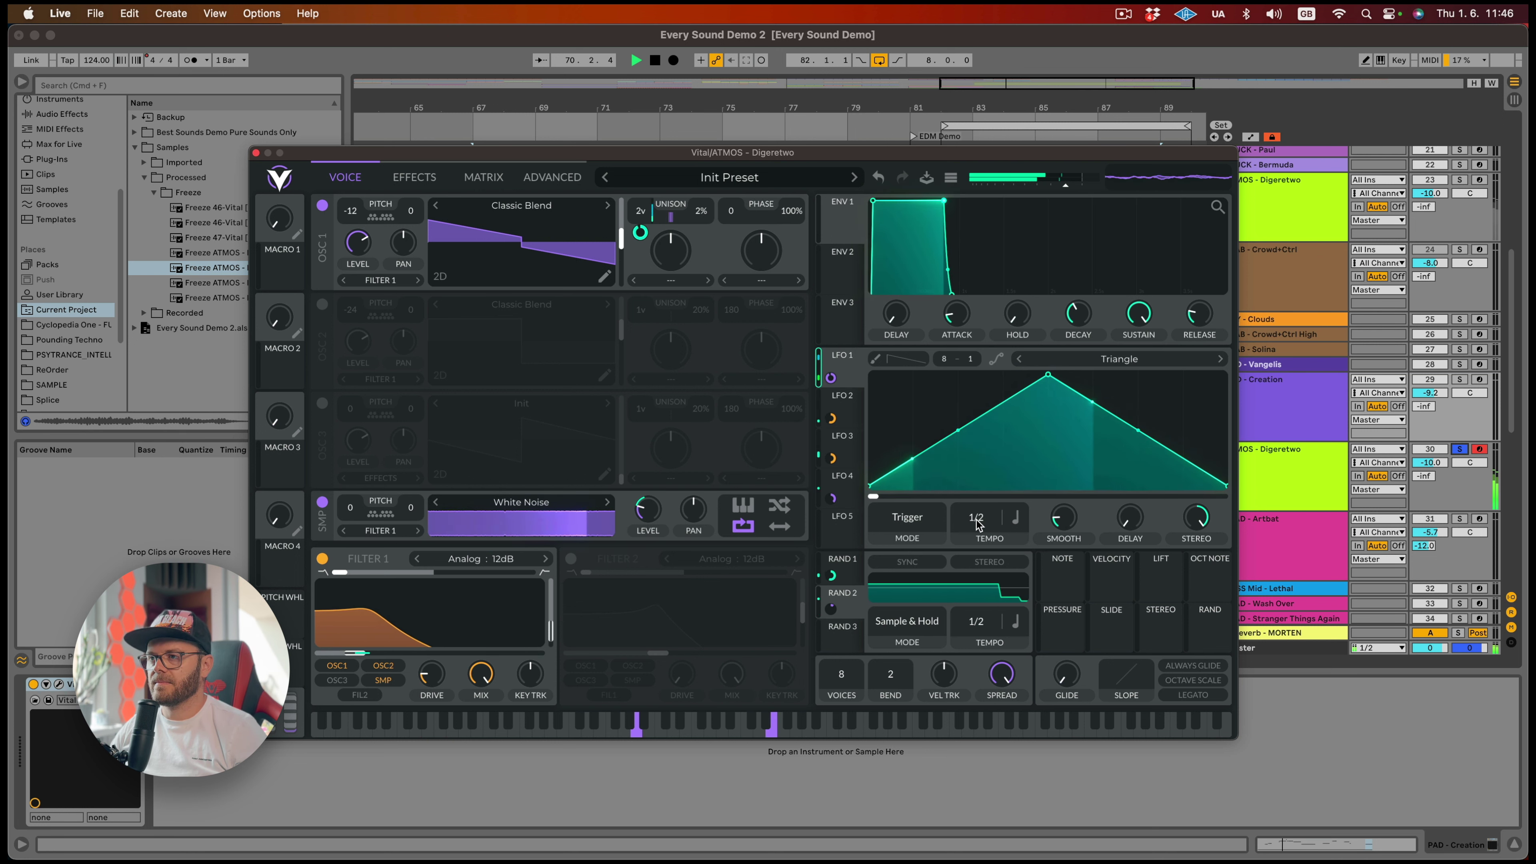
{"action": "left_click", "coordinate": [1015, 517]}
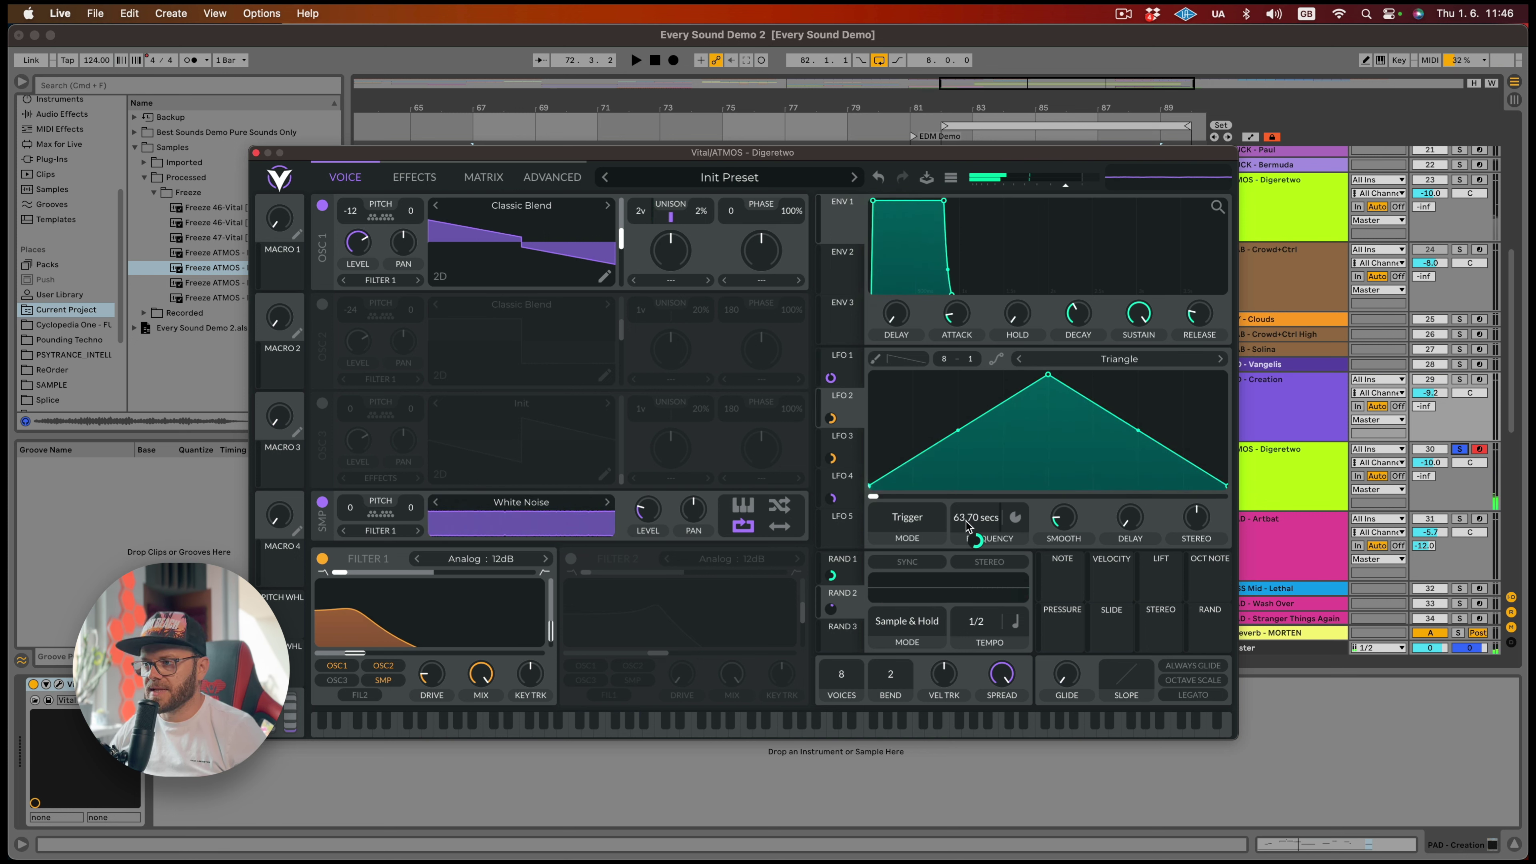
{"action": "scroll", "coordinate": [968, 525], "scroll_direction": "up", "scroll_amount": 2}
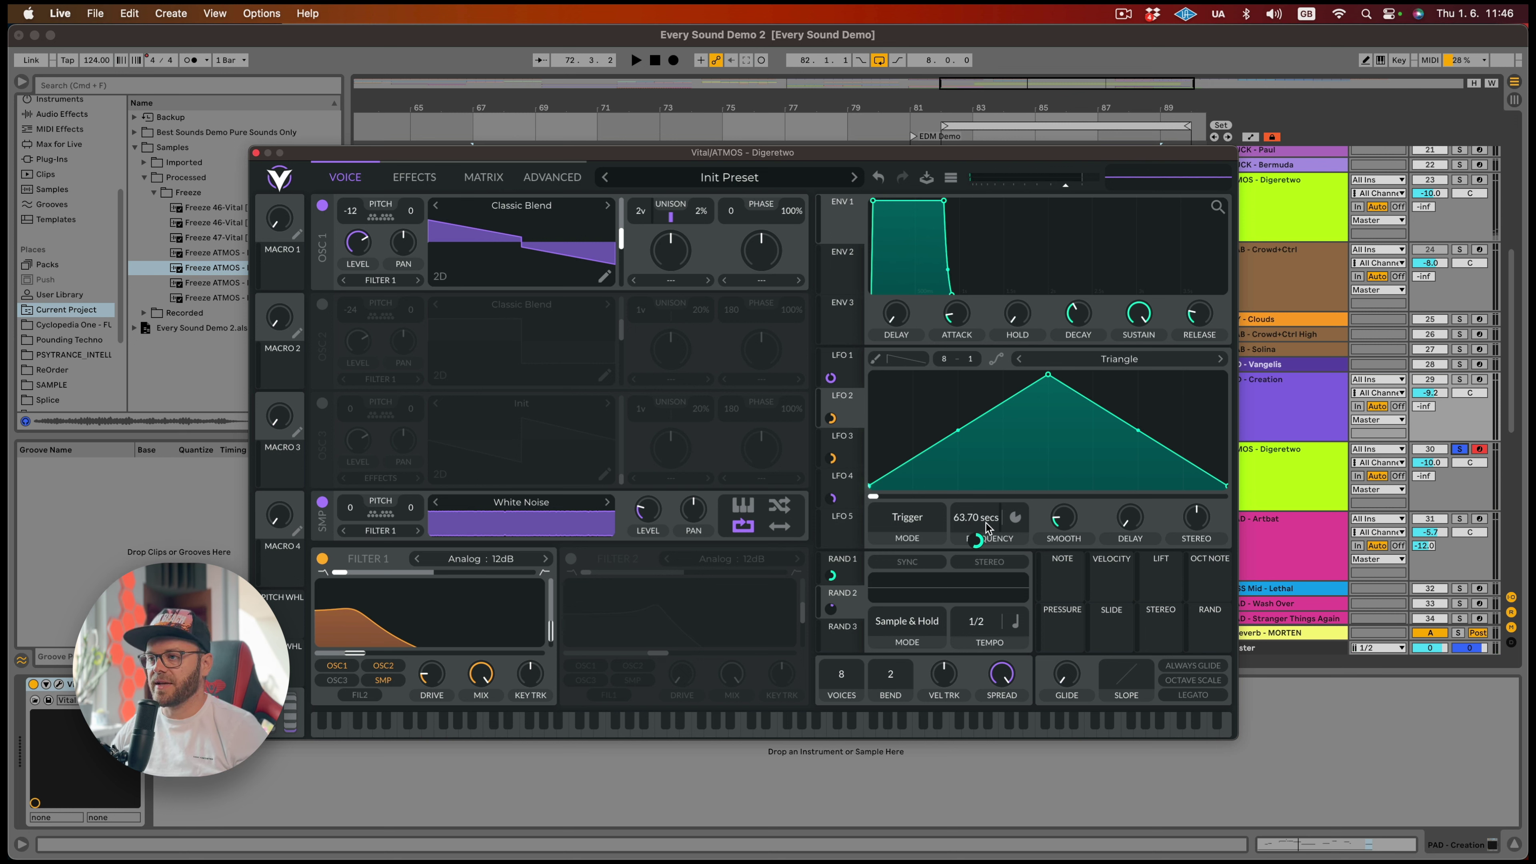
{"action": "key", "text": "space"}
Bring up the Effects page and replay the patch while checking the reverb settings
{"action": "left_click", "coordinate": [415, 177]}
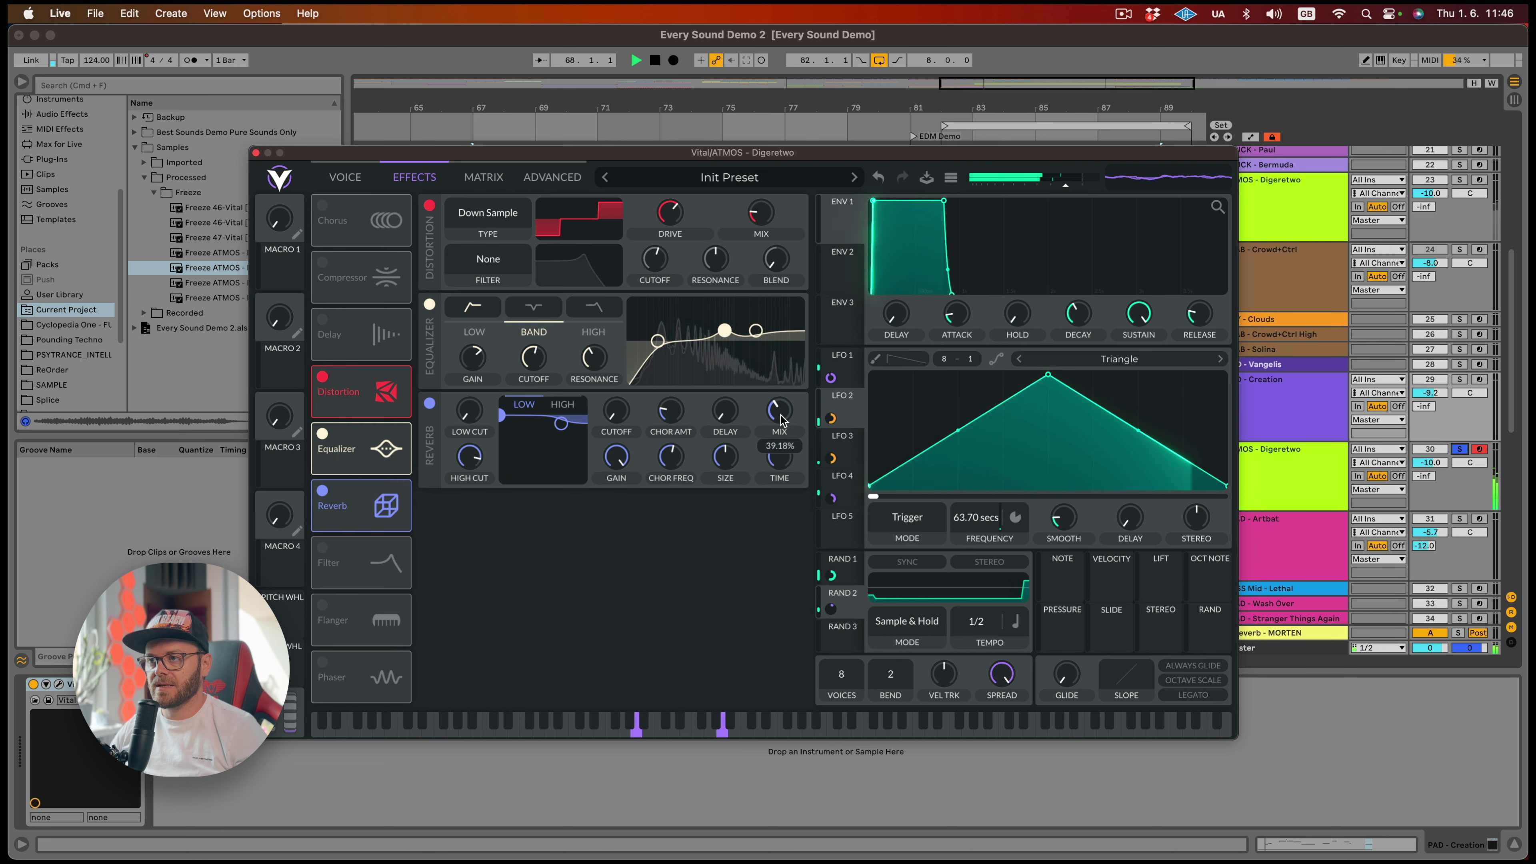
{"action": "mouse_move", "coordinate": [767, 426]}
{"action": "key", "text": "space"}
{"action": "mouse_move", "coordinate": [471, 416]}
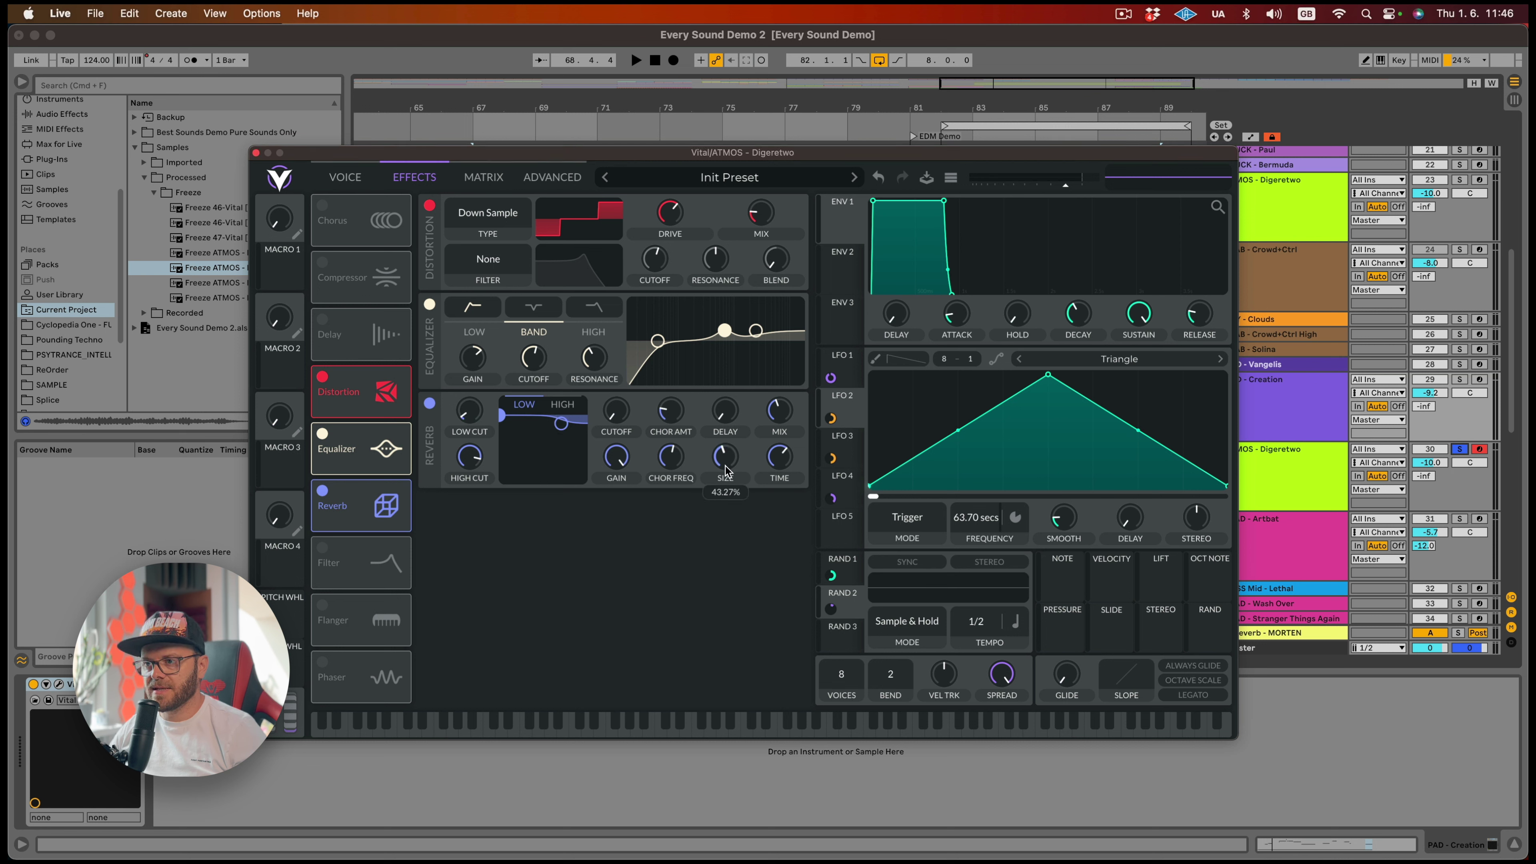
{"action": "key", "text": "space"}
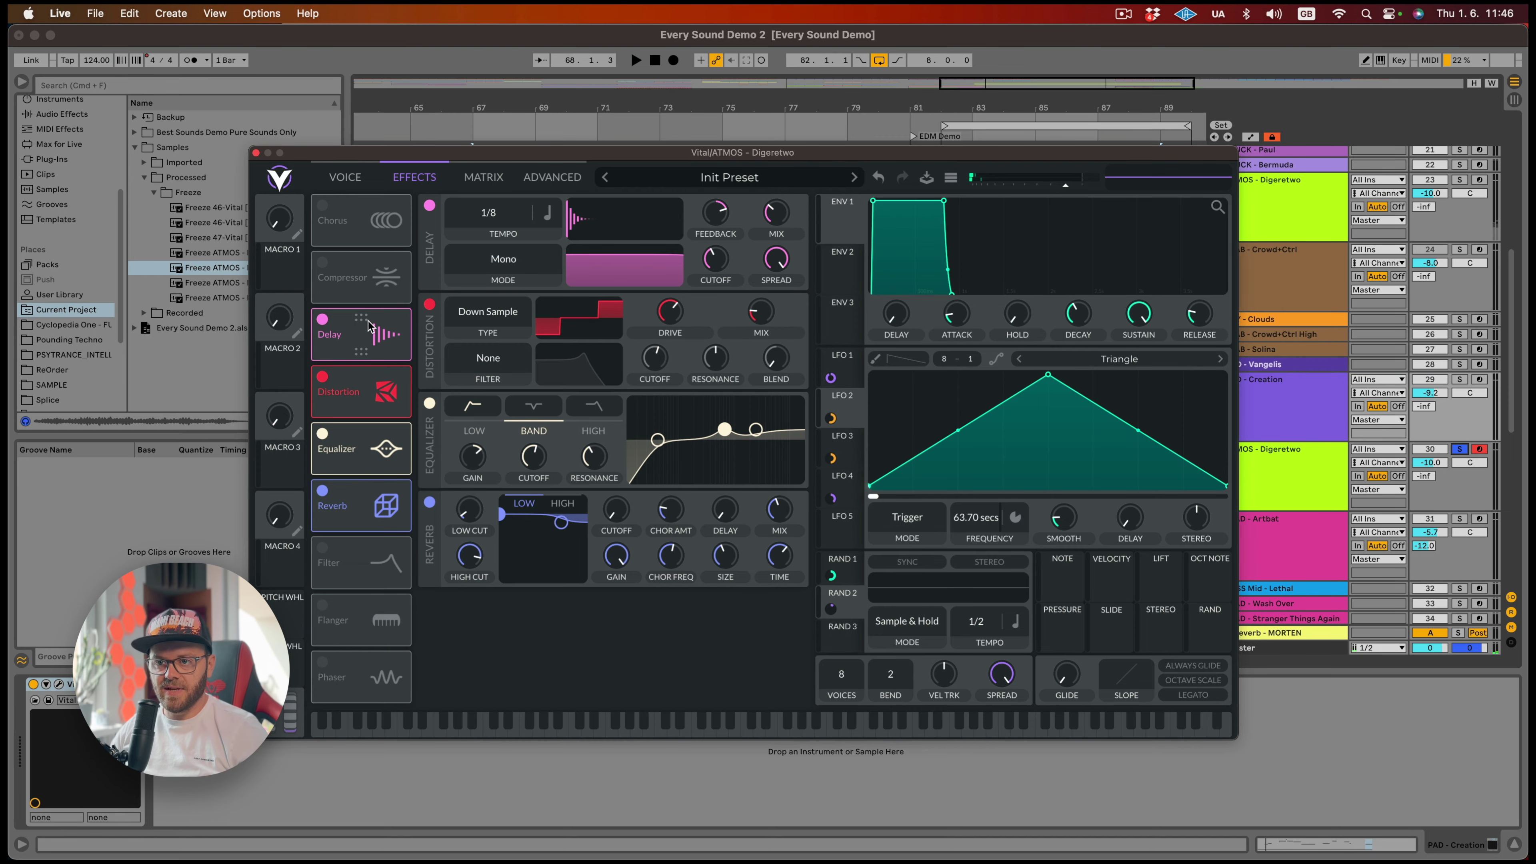
Move the delay after the EQ and set it to Ping Pong with dotted timing
{"action": "left_click_drag", "start_coordinate": [370, 327], "coordinate": [365, 451]}
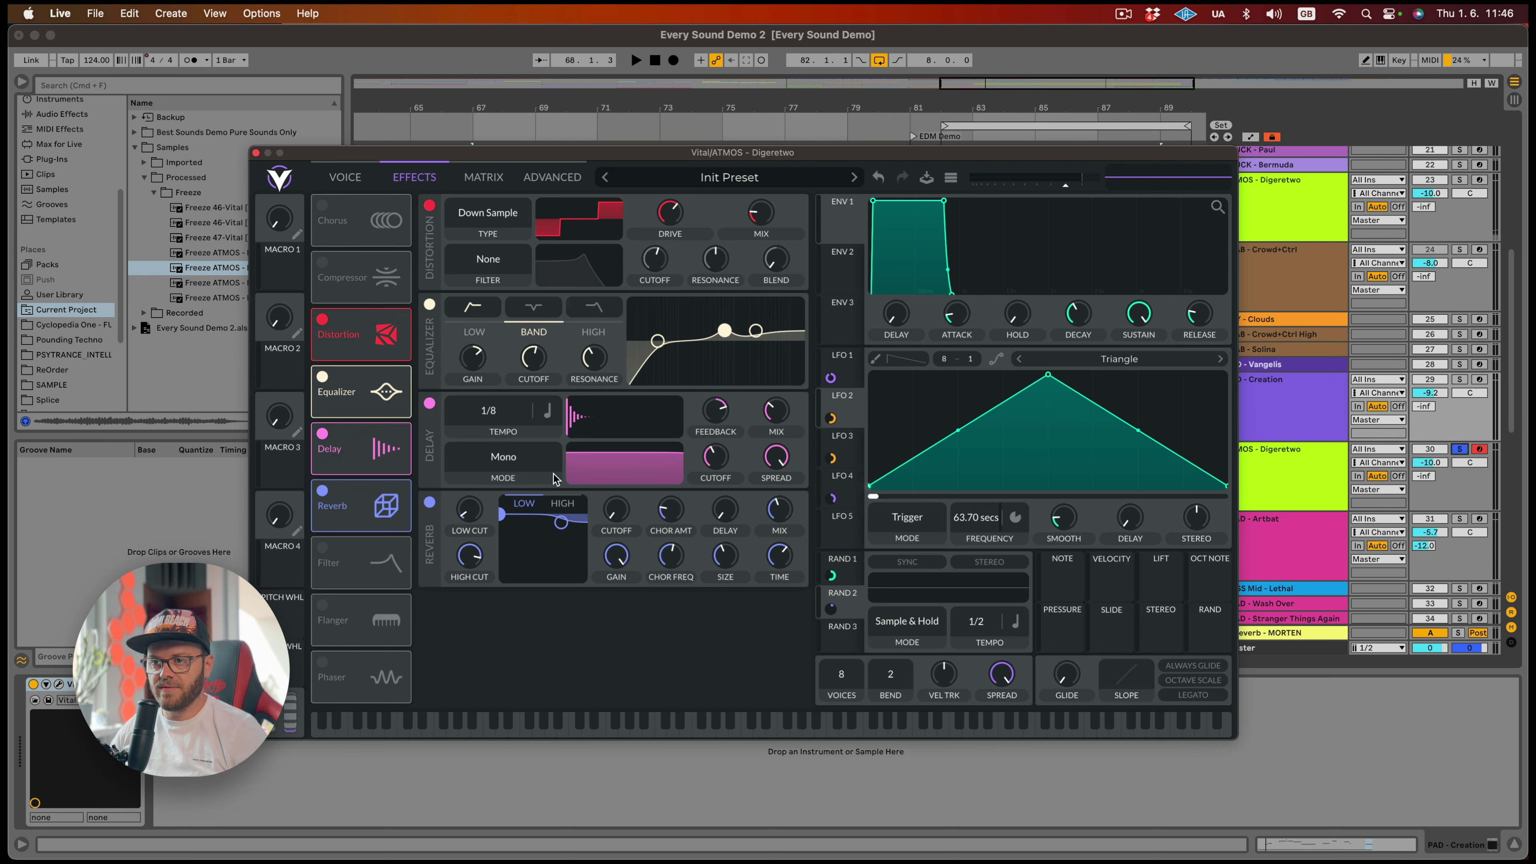
{"action": "left_click", "coordinate": [503, 460]}
{"action": "left_click", "coordinate": [491, 514]}
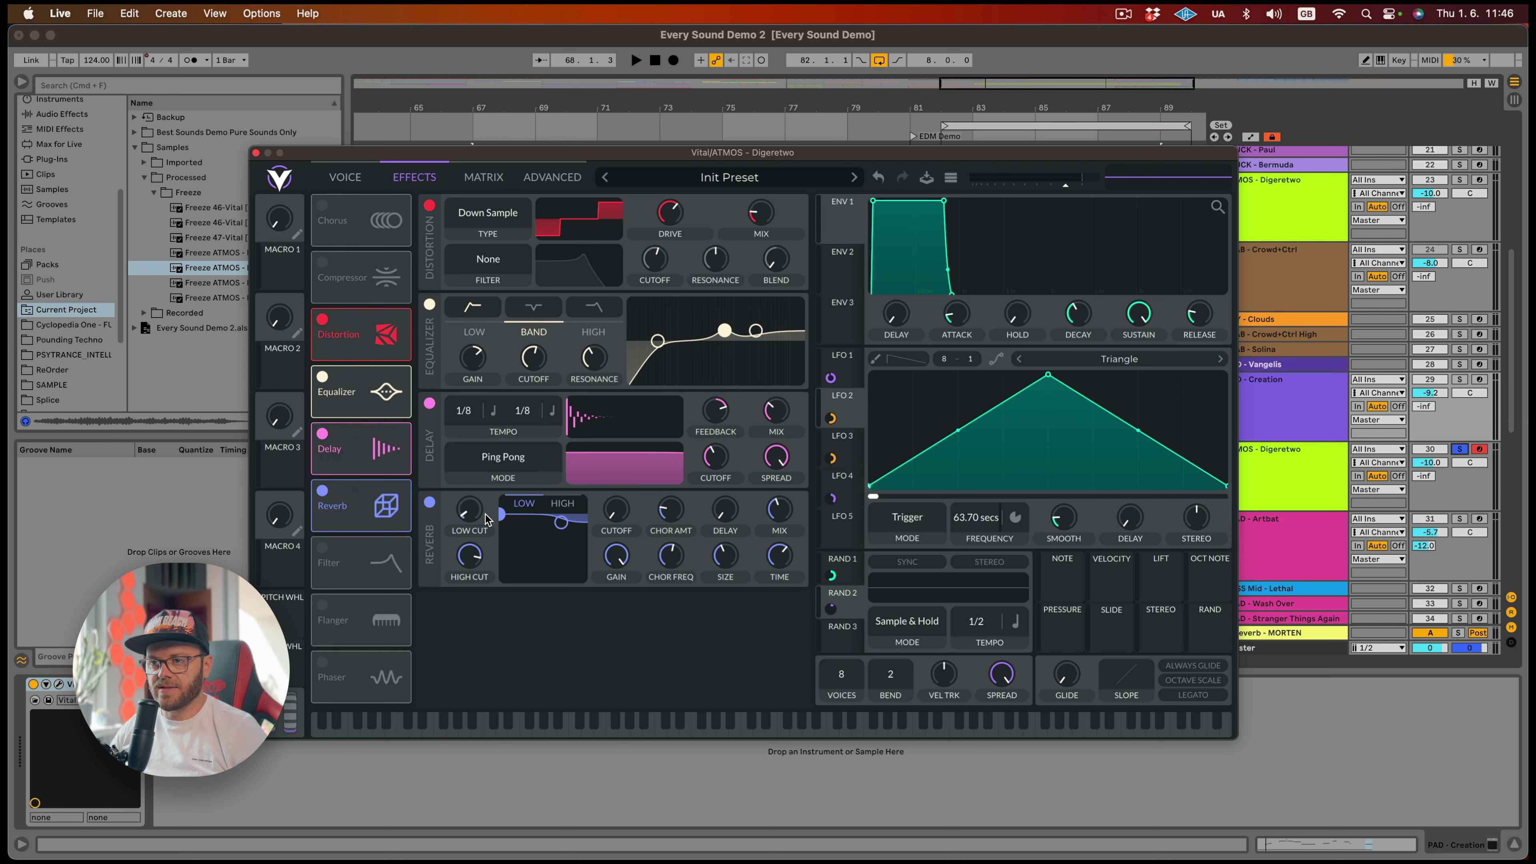
{"action": "left_click", "coordinate": [497, 413]}
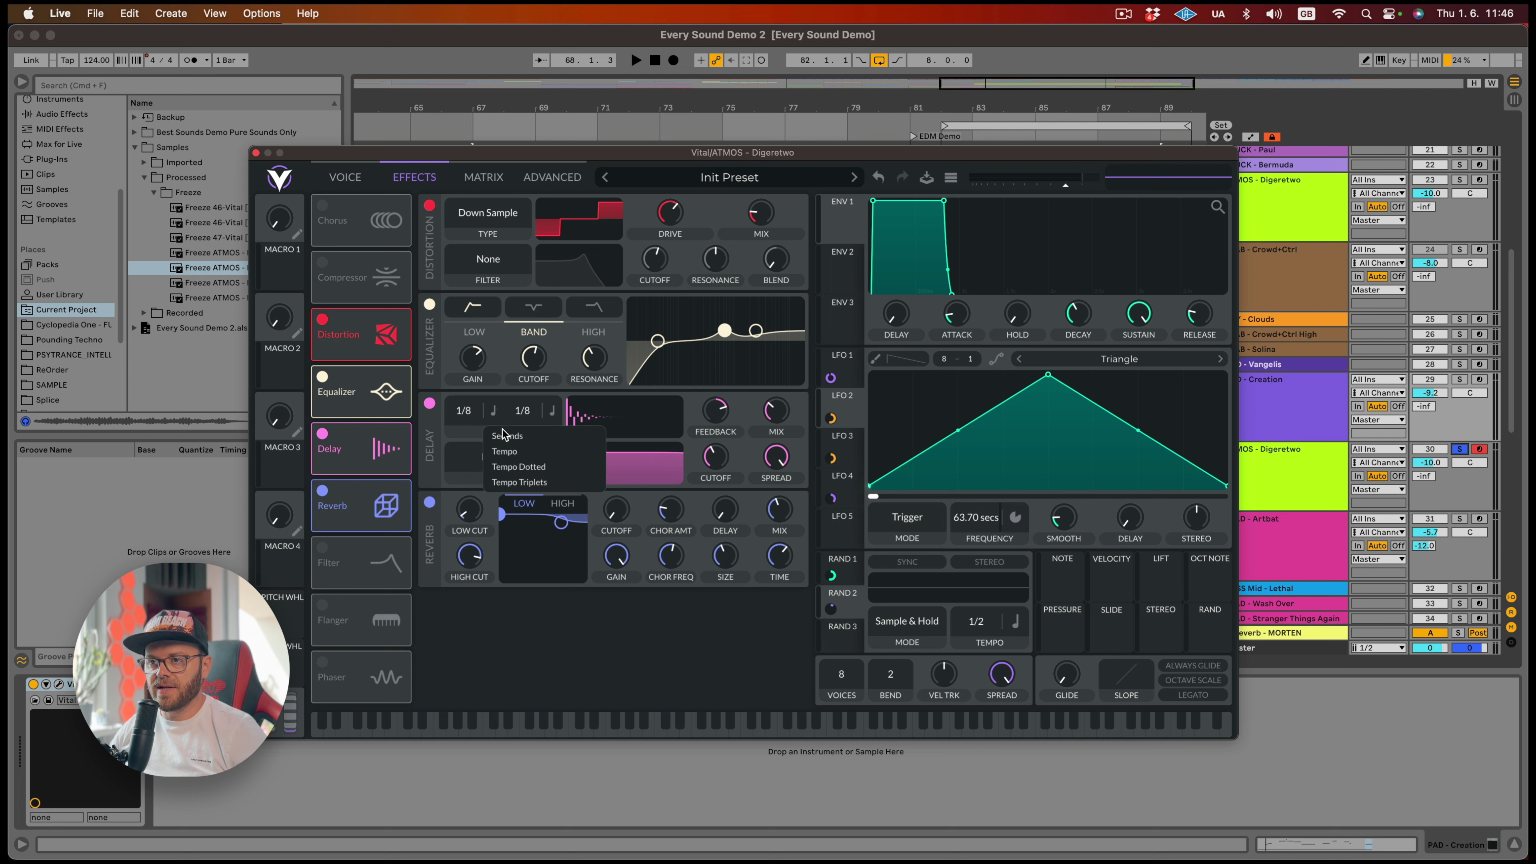
{"action": "left_click", "coordinate": [520, 468]}
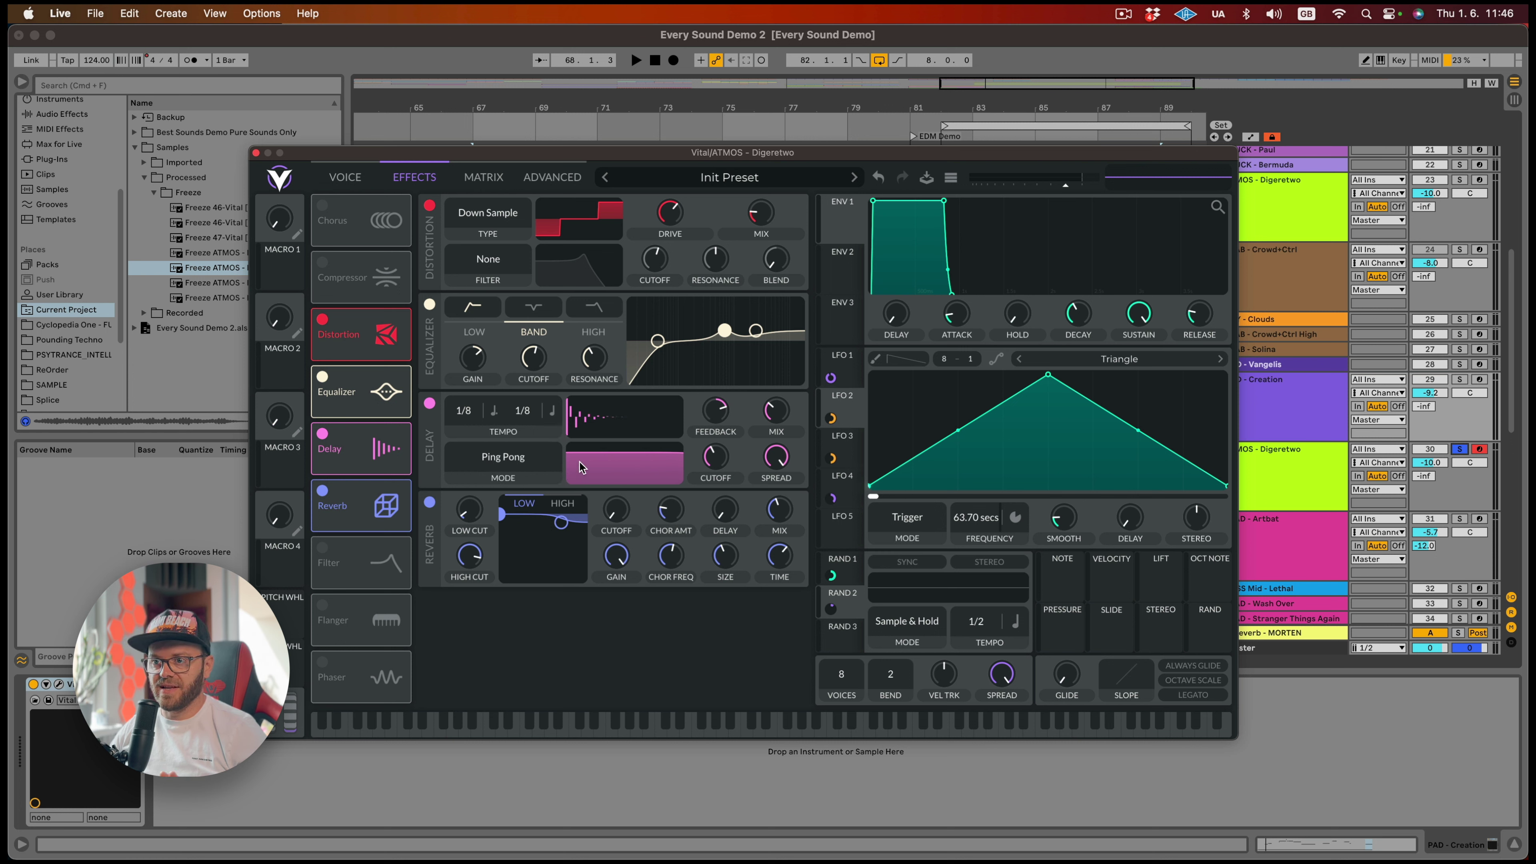
Shape the delay's filter band to cut the low end during playback
{"action": "key", "text": "space"}
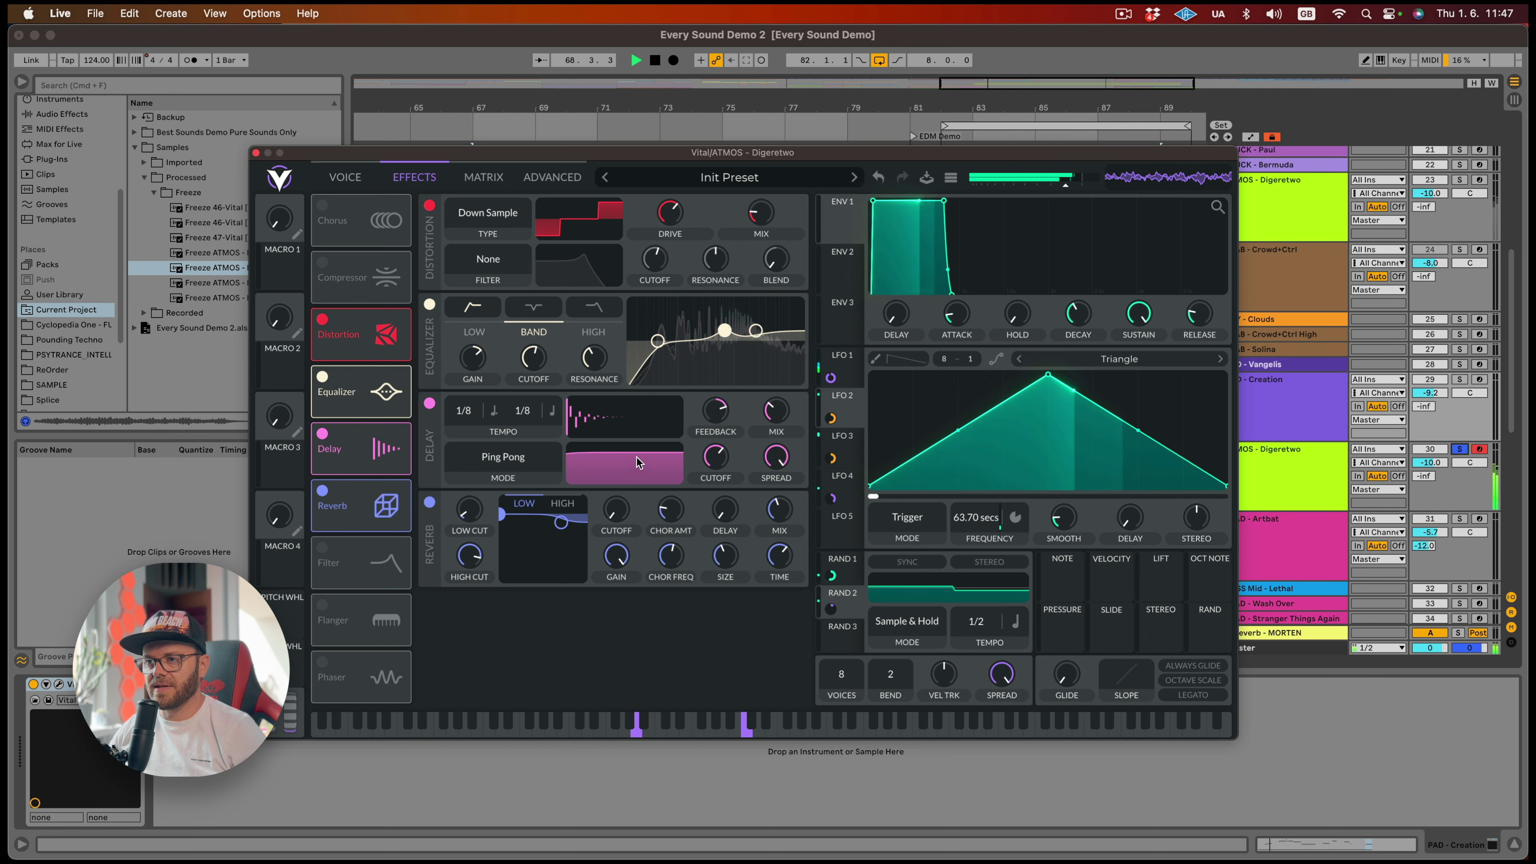
{"action": "mouse_move", "coordinate": [636, 458]}
{"action": "left_mouse_down"}
{"action": "mouse_move", "coordinate": [637, 474]}
{"action": "mouse_move", "coordinate": [641, 460]}
{"action": "left_mouse_up"}
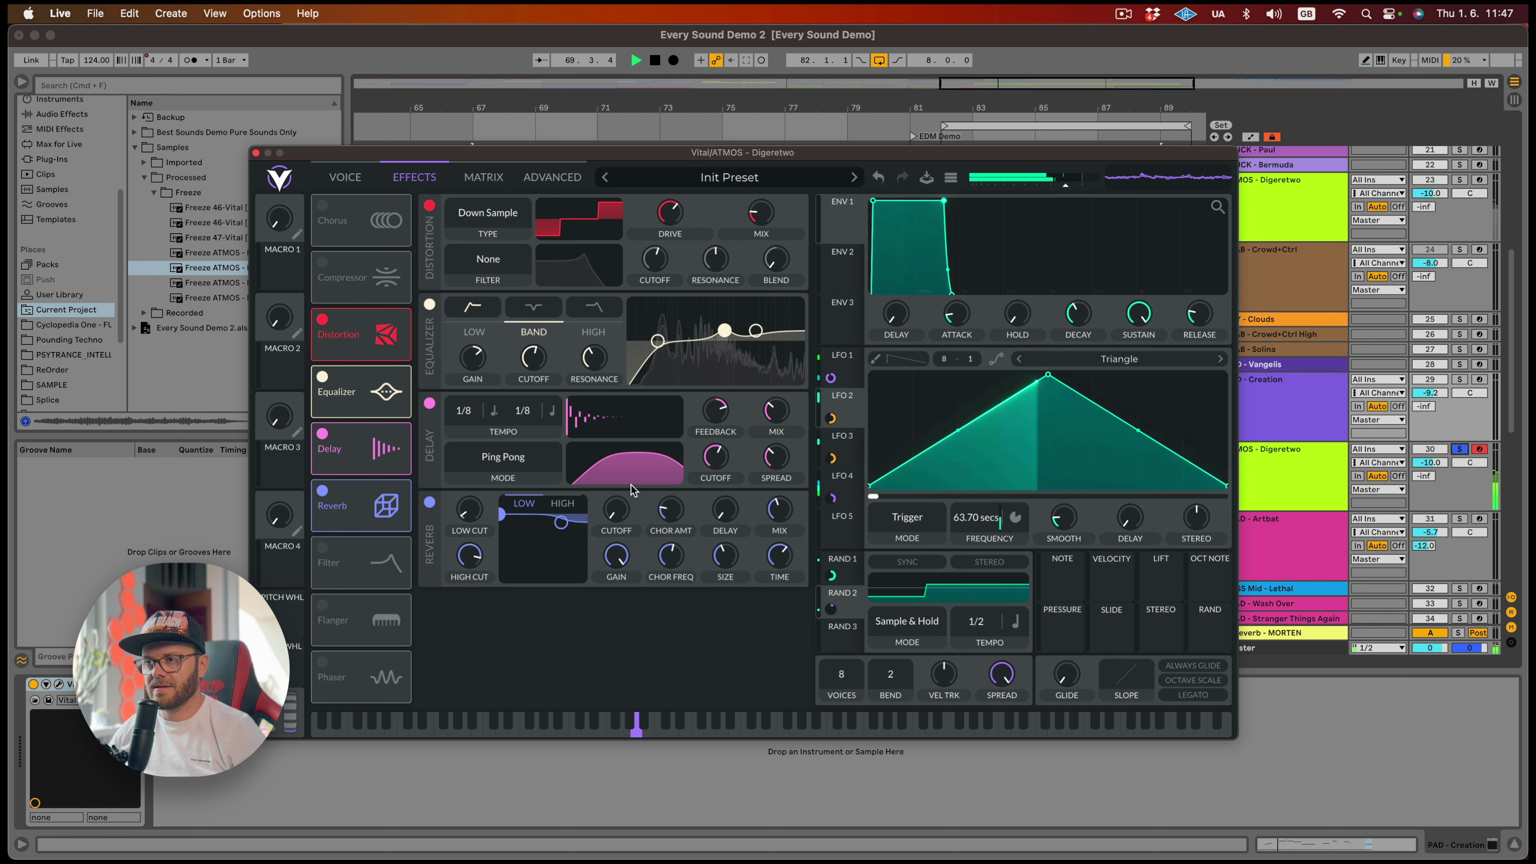
{"action": "mouse_move", "coordinate": [777, 416]}
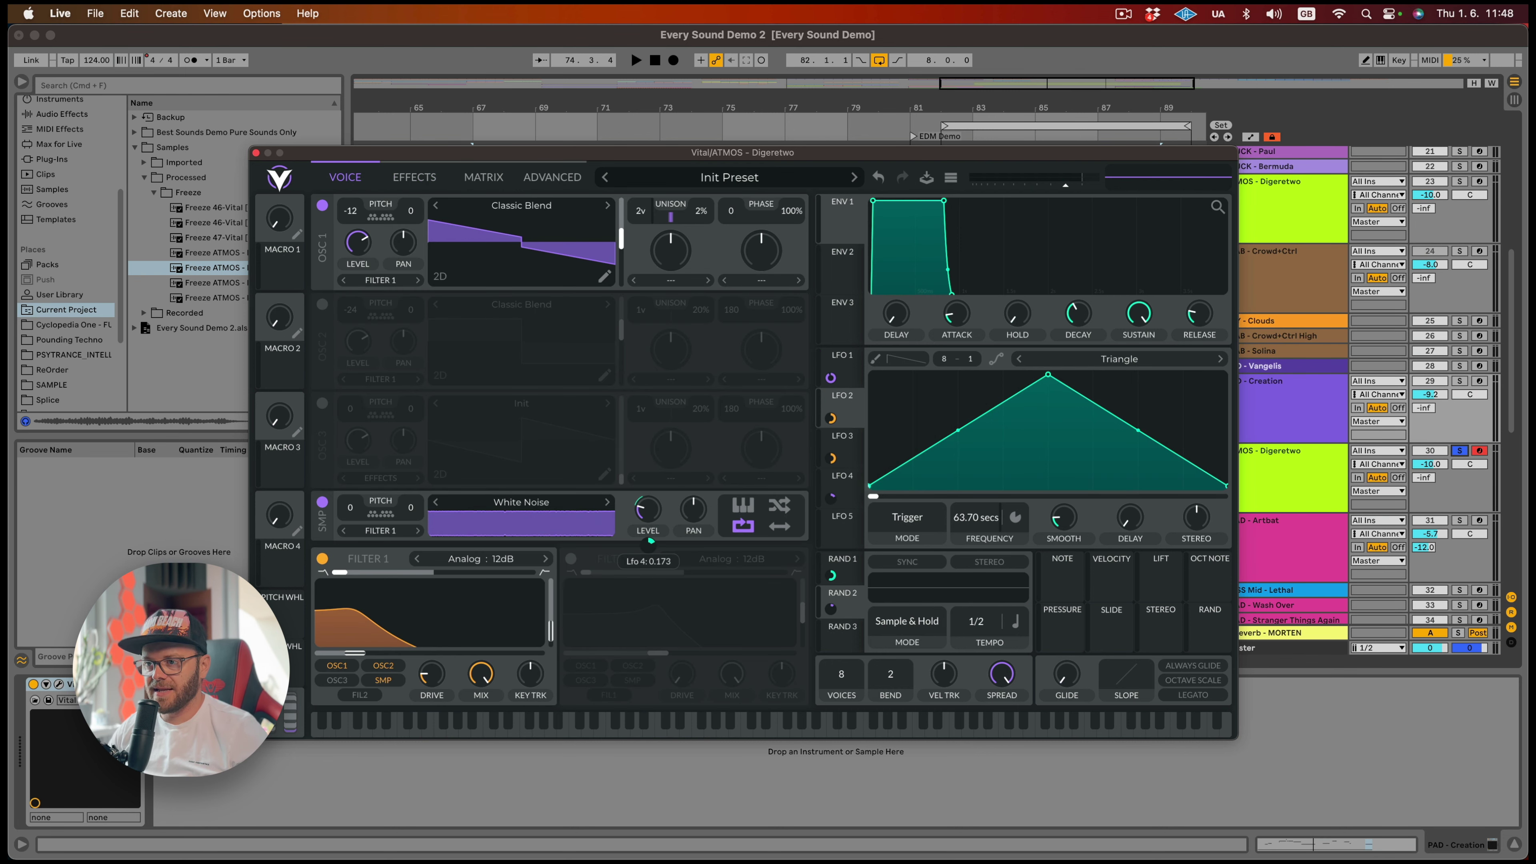
Adjust the reverb mix to around 44% while playing the patch
{"action": "key", "text": "space"}
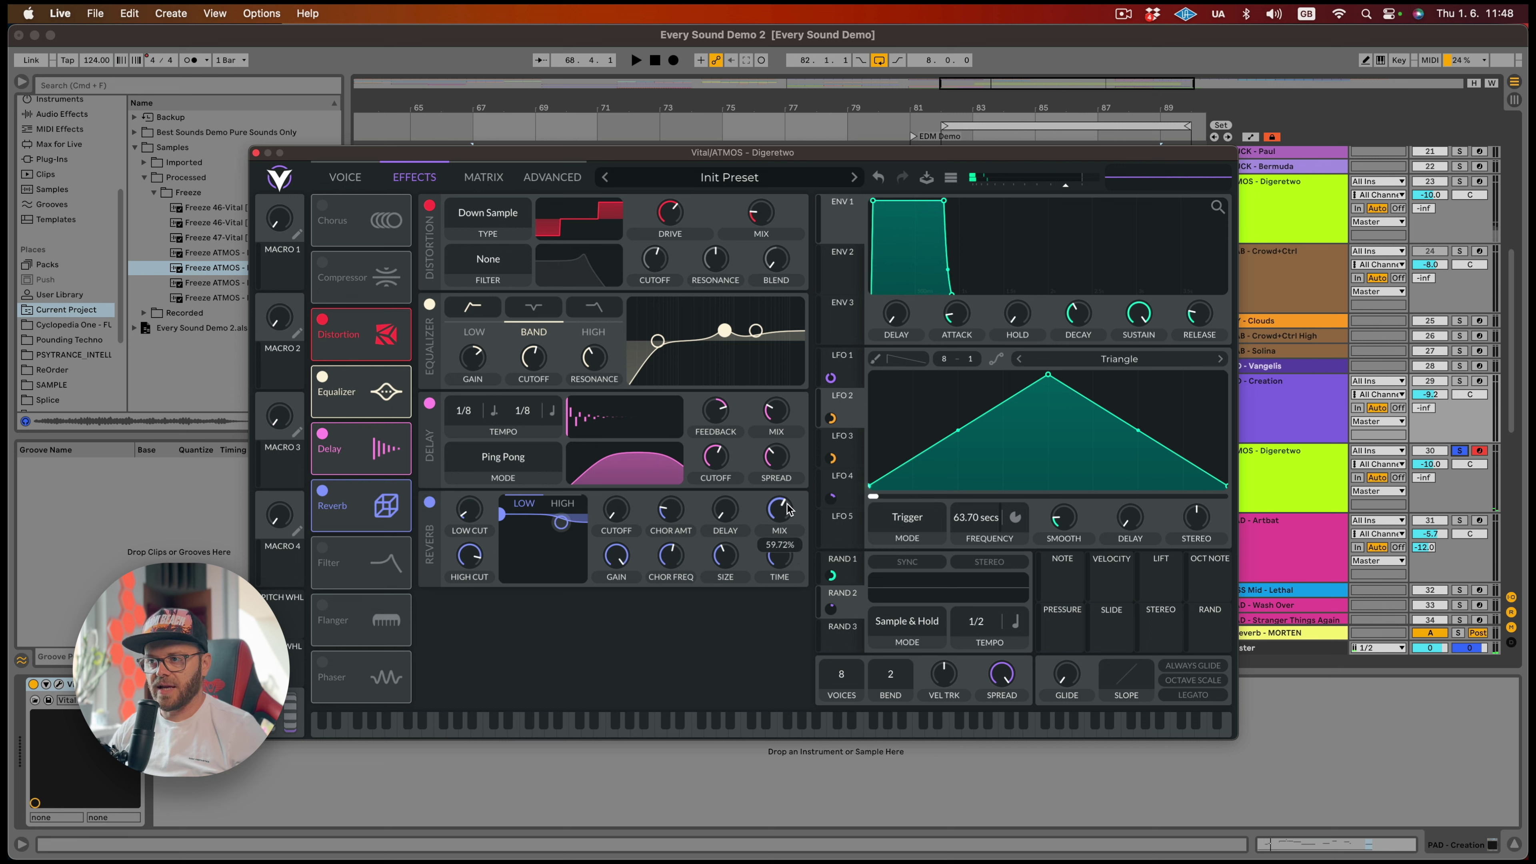
{"action": "key", "text": "space"}
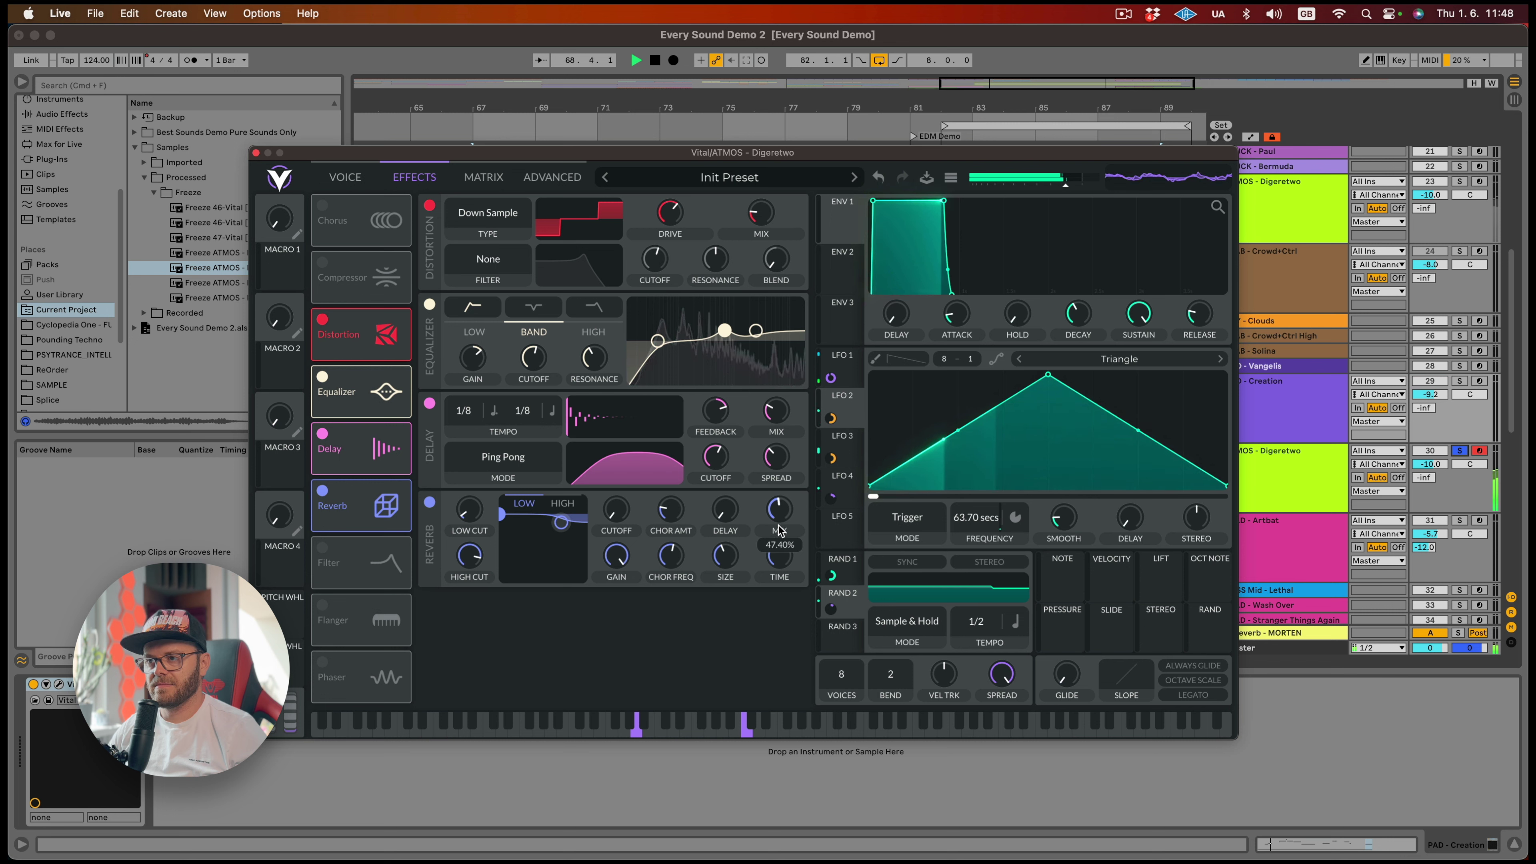
{"action": "mouse_move", "coordinate": [778, 531]}
{"action": "scroll", "coordinate": [779, 531], "scroll_direction": "up", "scroll_amount": 1}
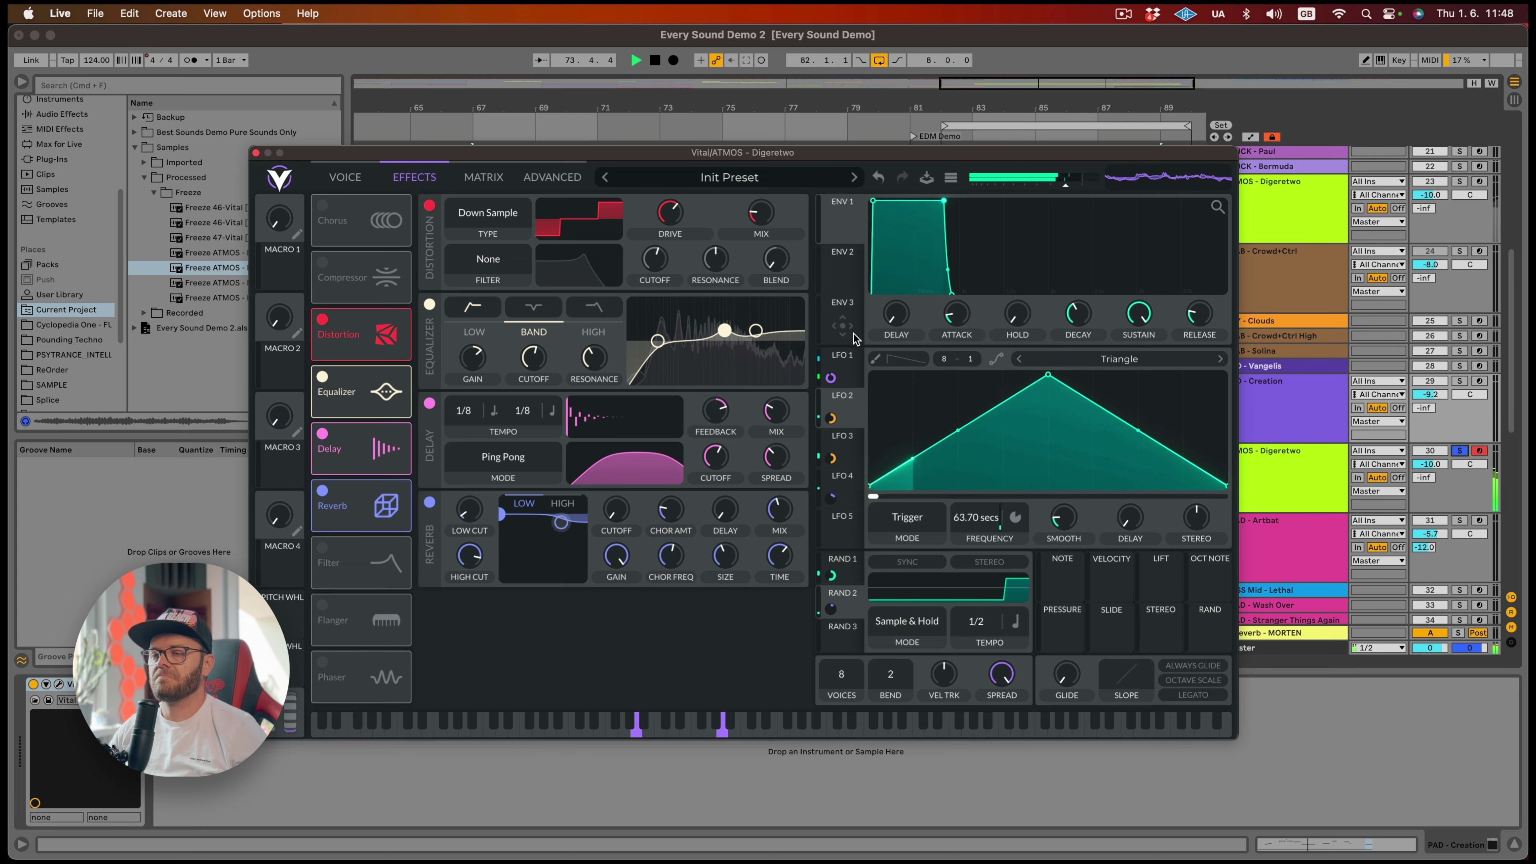
Close Vital and drop the Multiband Compression.adv preset onto the ATMOS - Digeretwo track
{"action": "left_click", "coordinate": [255, 153]}
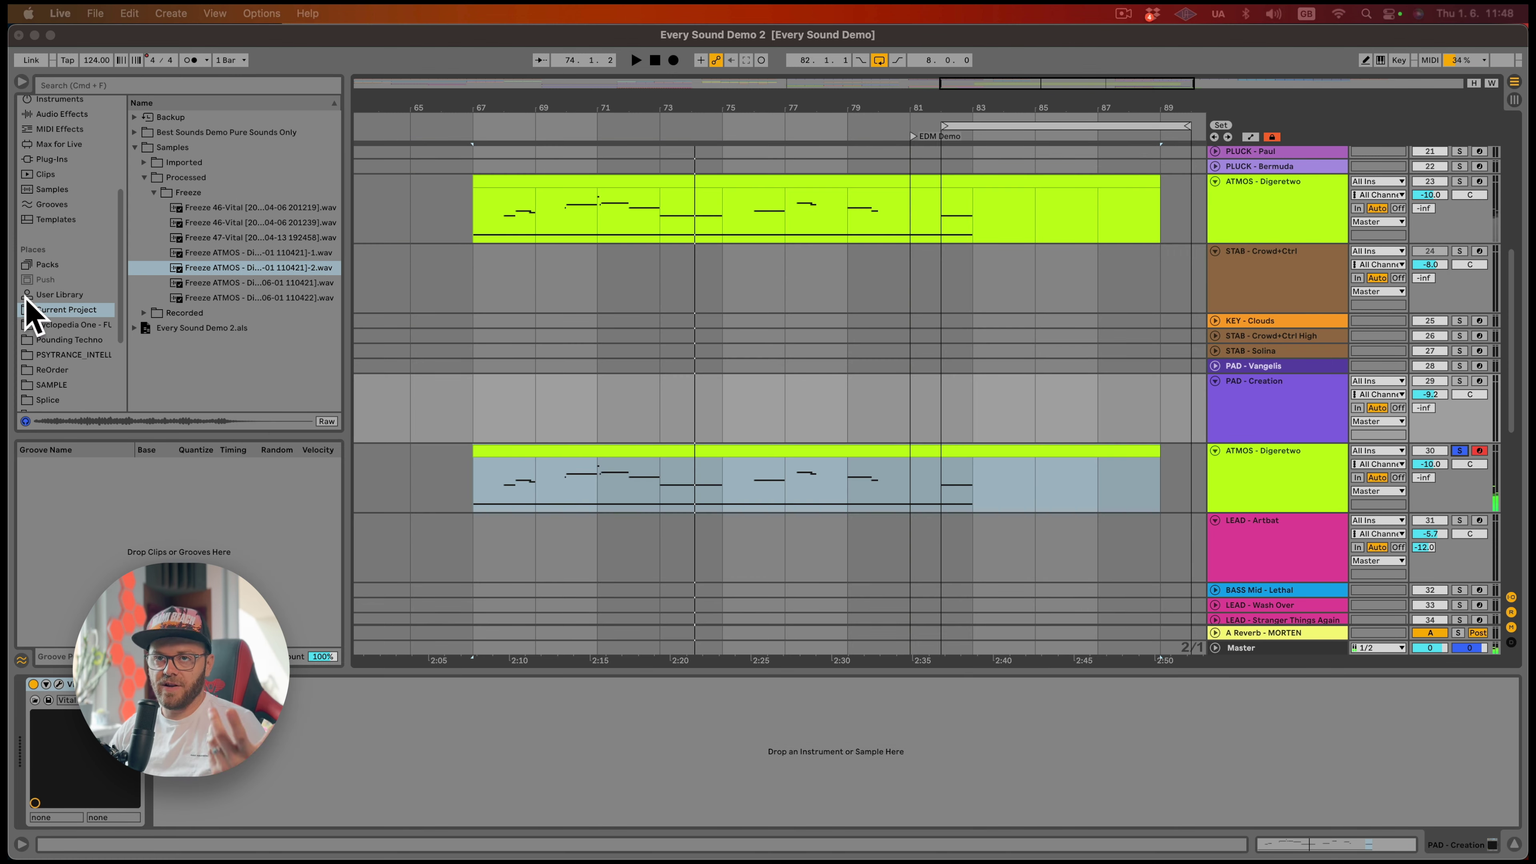
{"action": "scroll", "coordinate": [52, 282], "scroll_direction": "up", "scroll_amount": 3}
{"action": "left_click", "coordinate": [47, 237]}
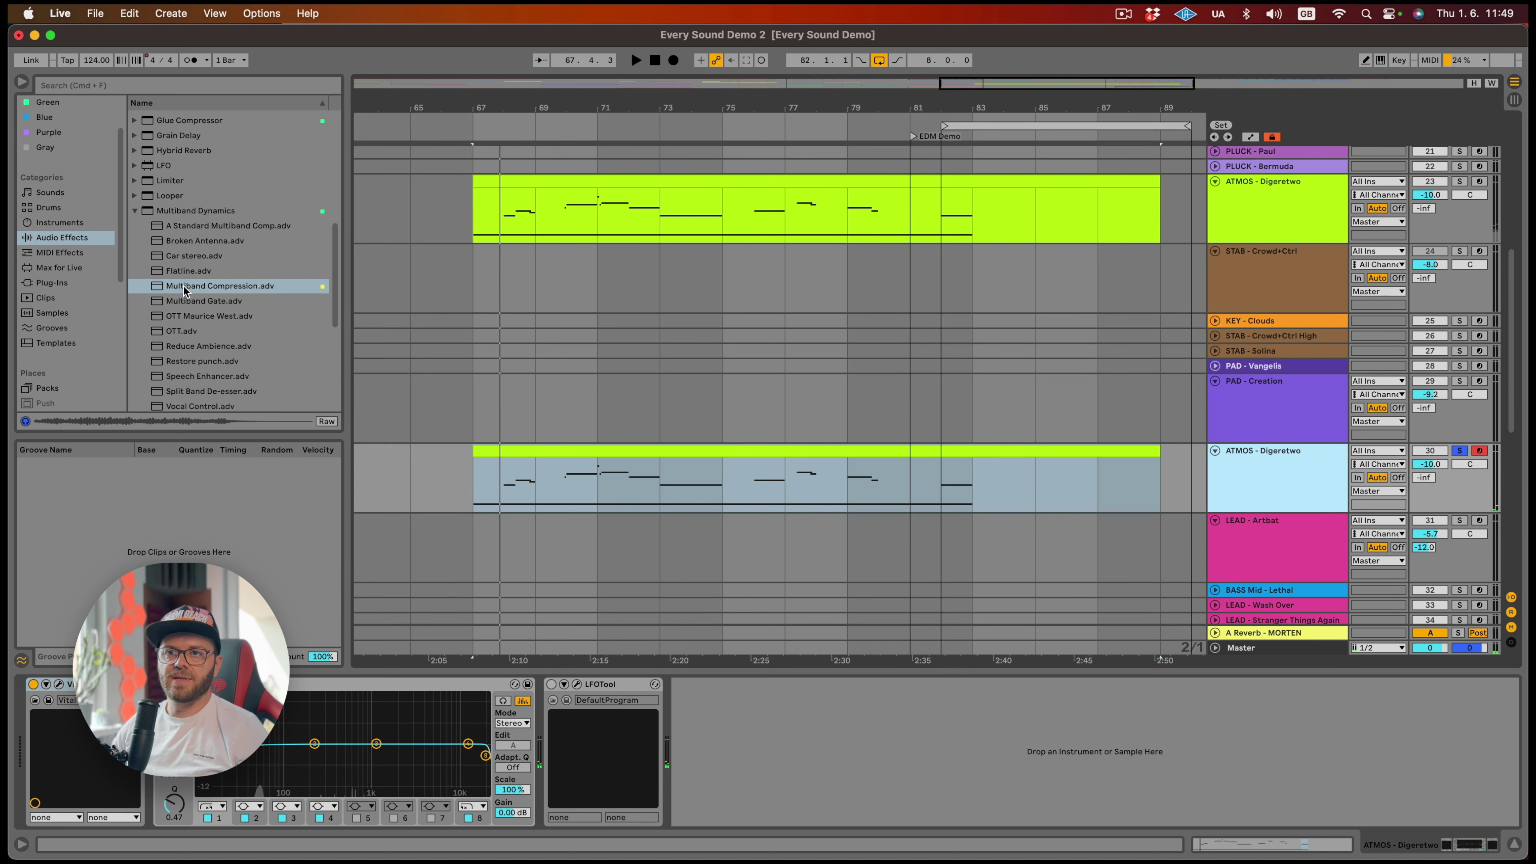
{"action": "left_click", "coordinate": [185, 289]}
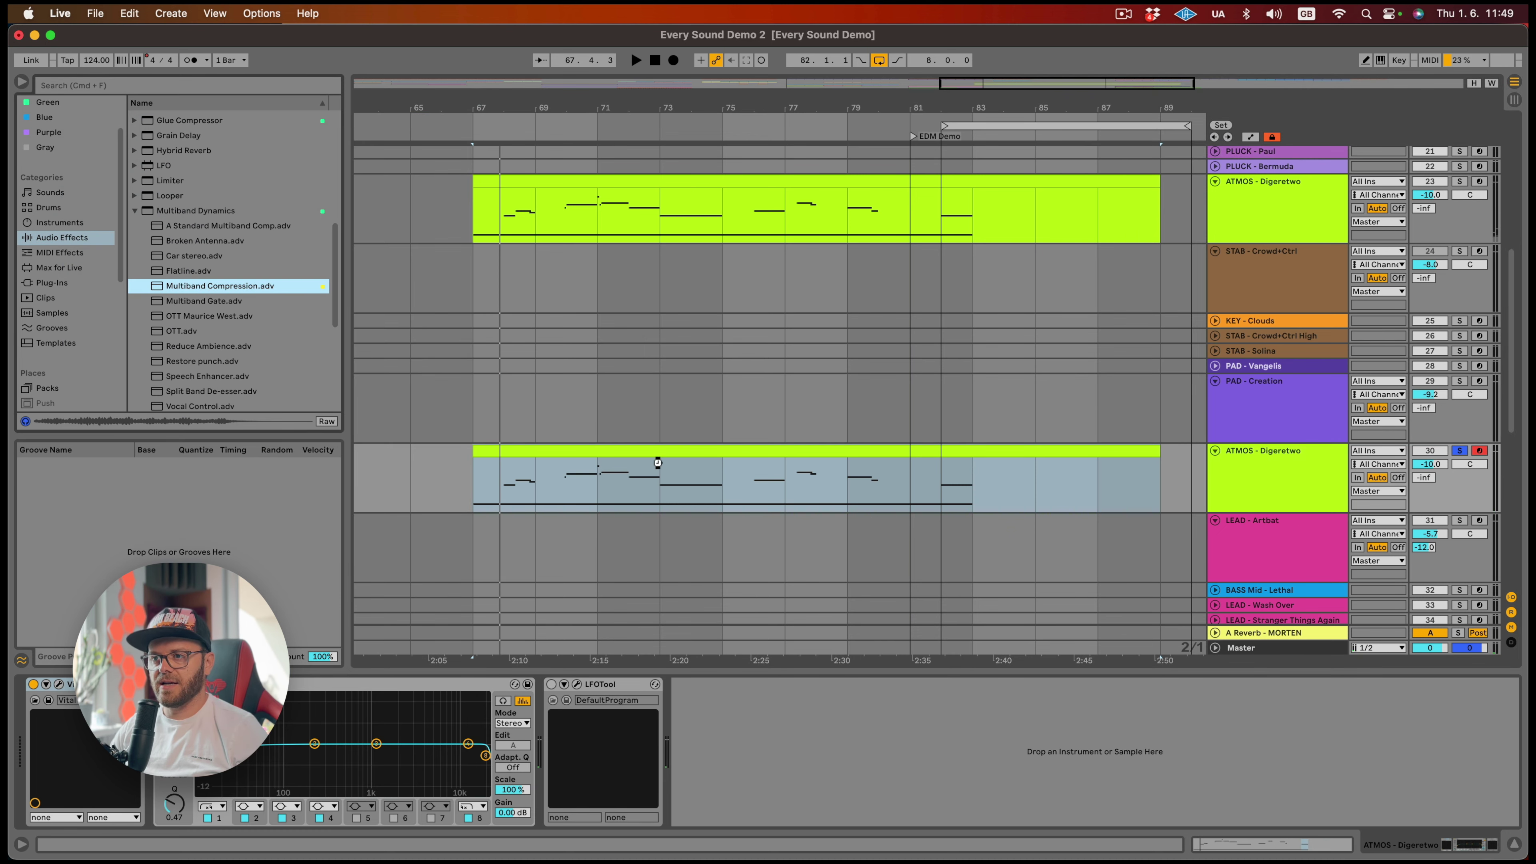
{"action": "left_click_drag", "start_coordinate": [658, 463], "coordinate": [658, 464]}
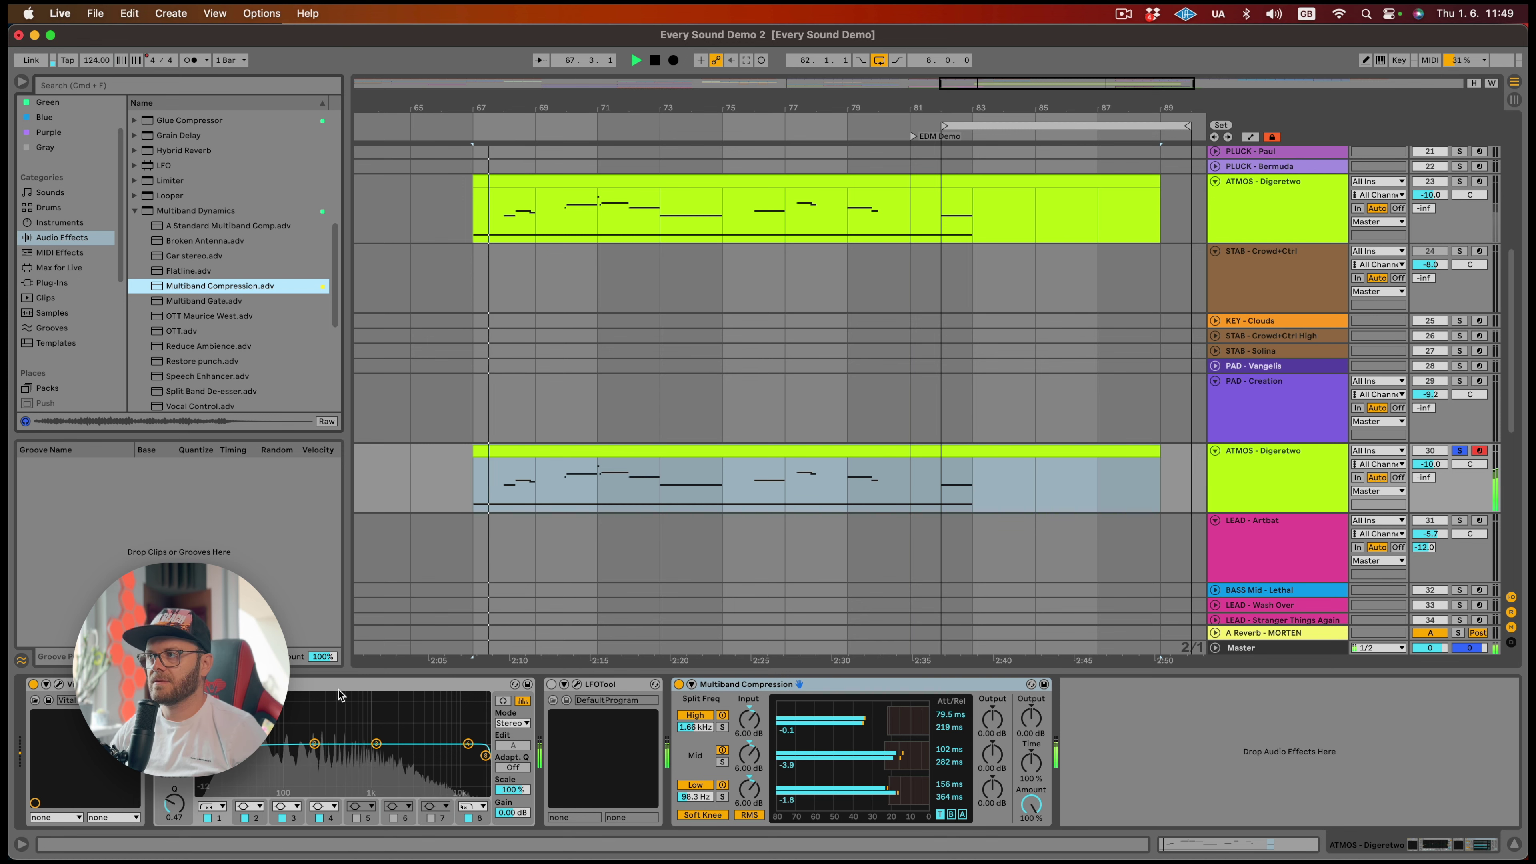
{"action": "scroll", "coordinate": [996, 517], "scroll_direction": "down", "scroll_amount": 2}
{"action": "scroll", "coordinate": [996, 517], "scroll_direction": "down", "scroll_amount": 4}
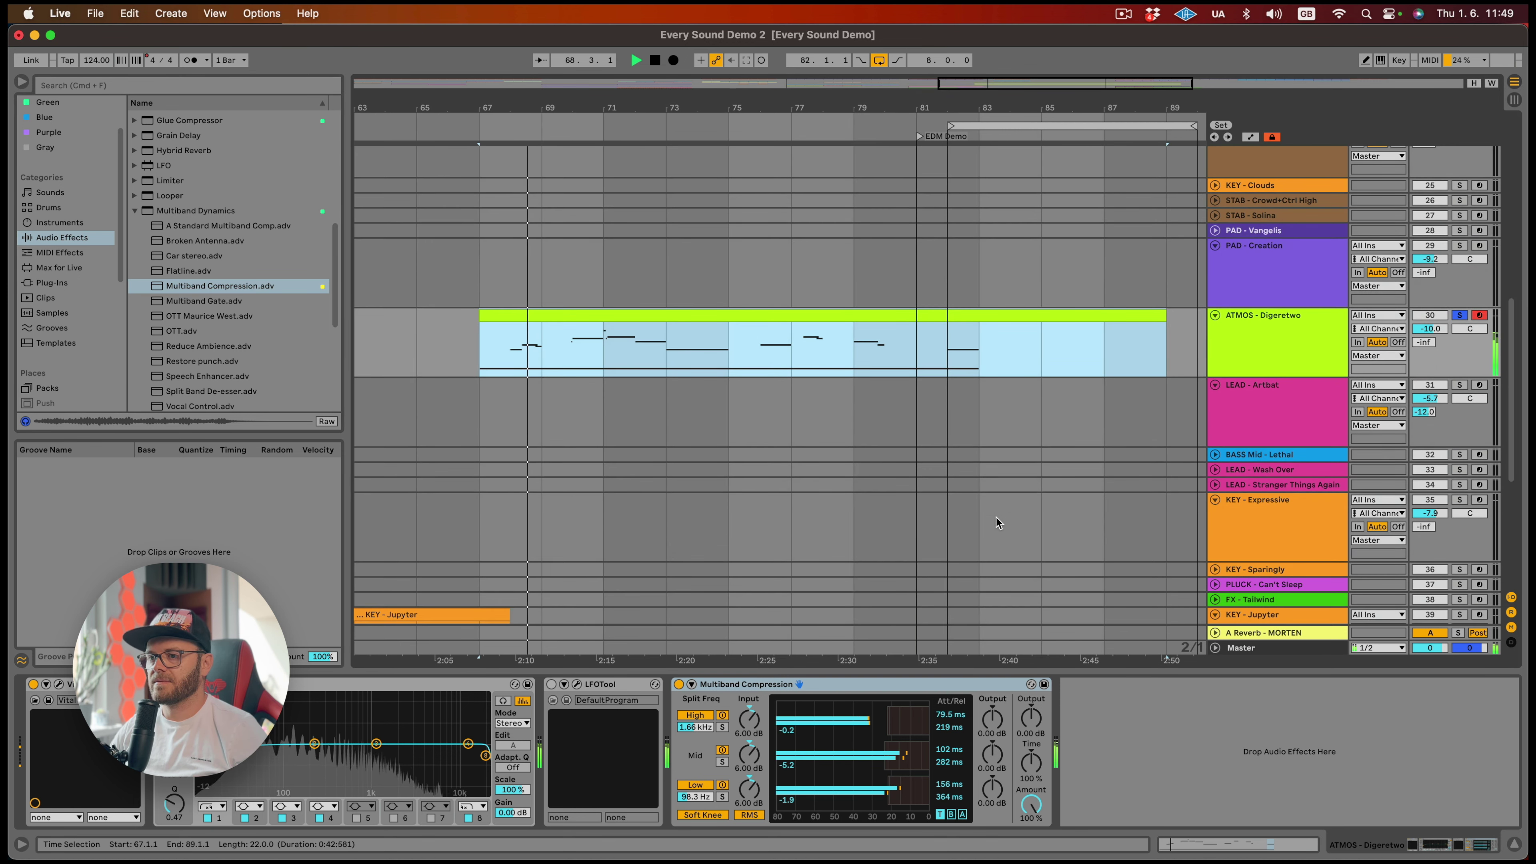